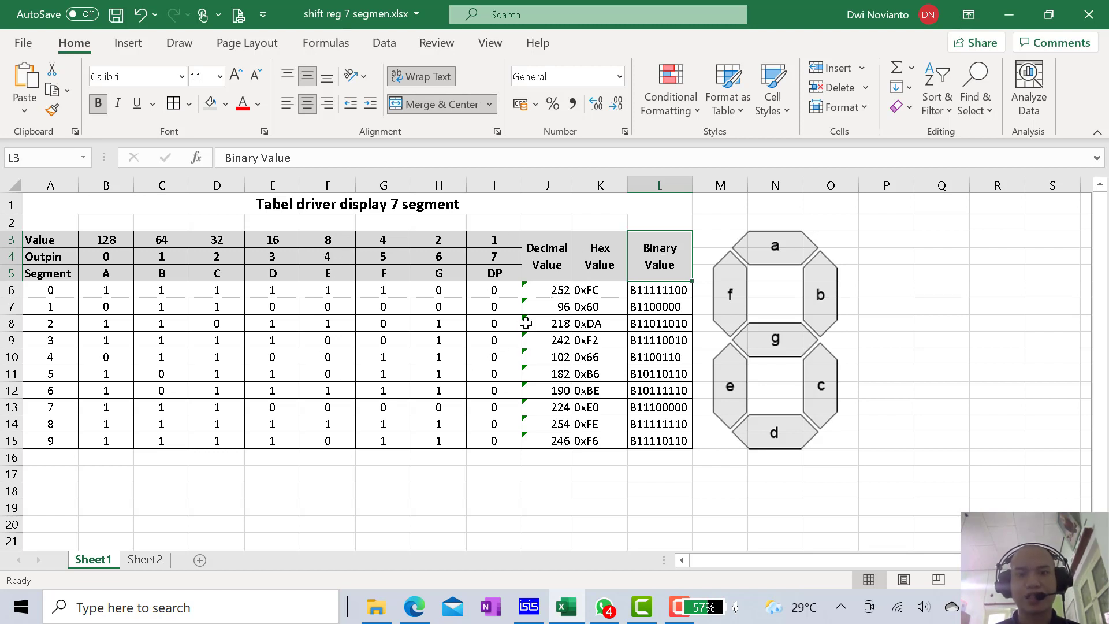
- Examine the Decimal, Hex and Binary Value formulas for digit 0 in J6, K6 and L6 on Sheet1
click(545, 293)
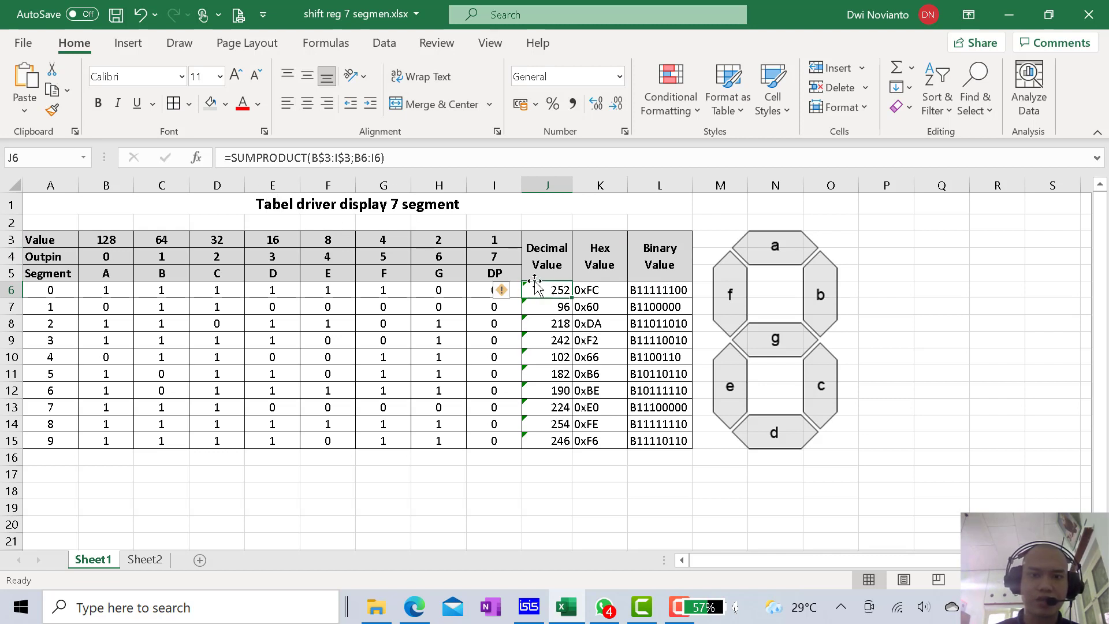
click(595, 292)
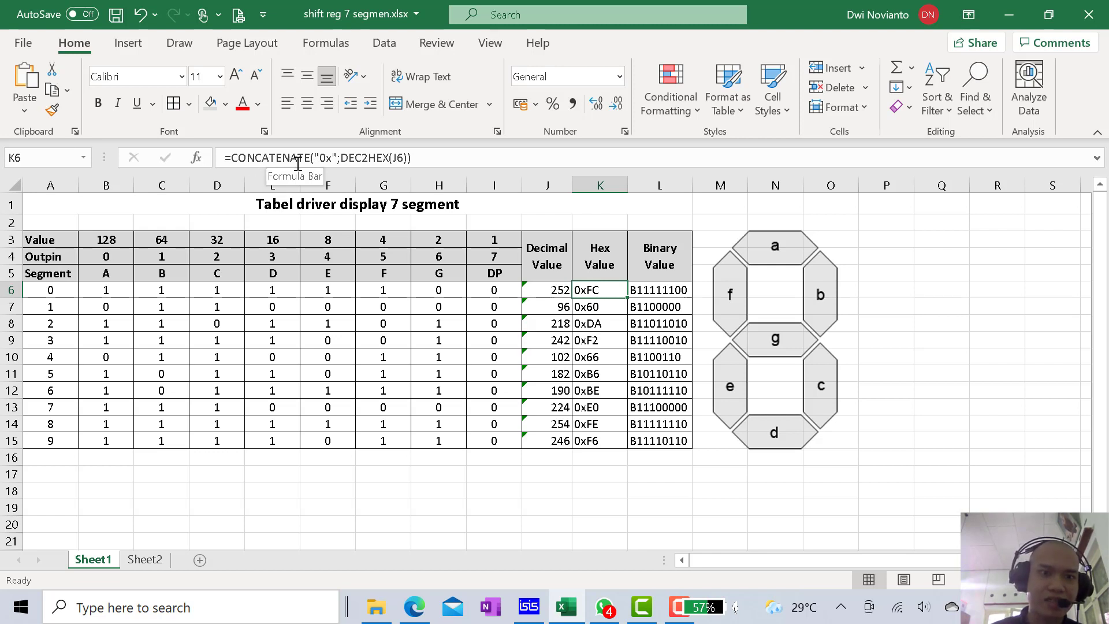
click(638, 289)
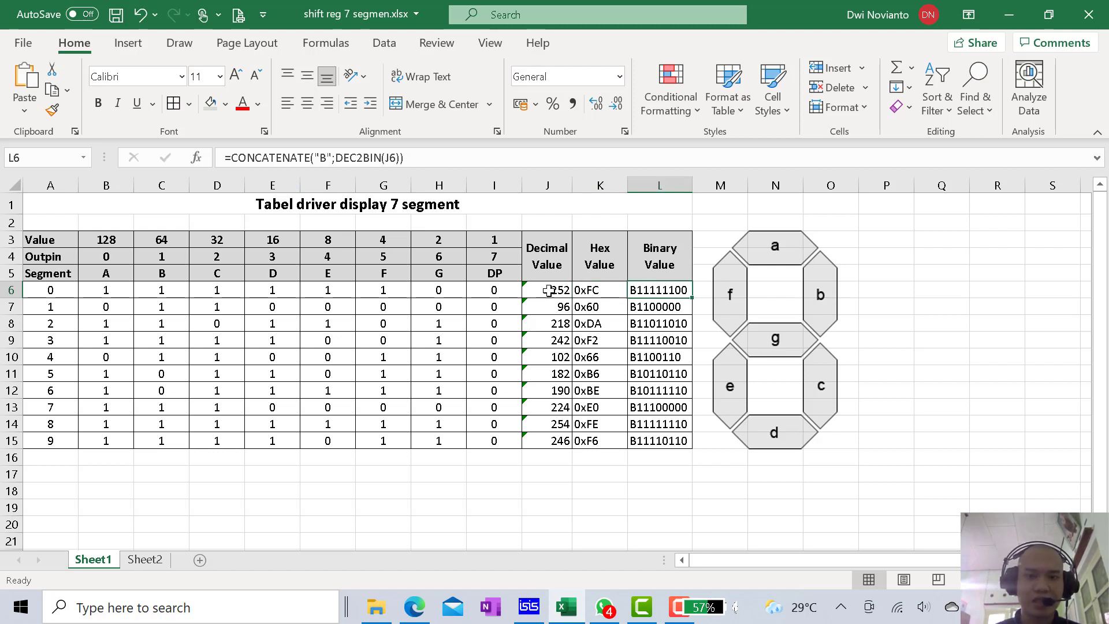
click(588, 290)
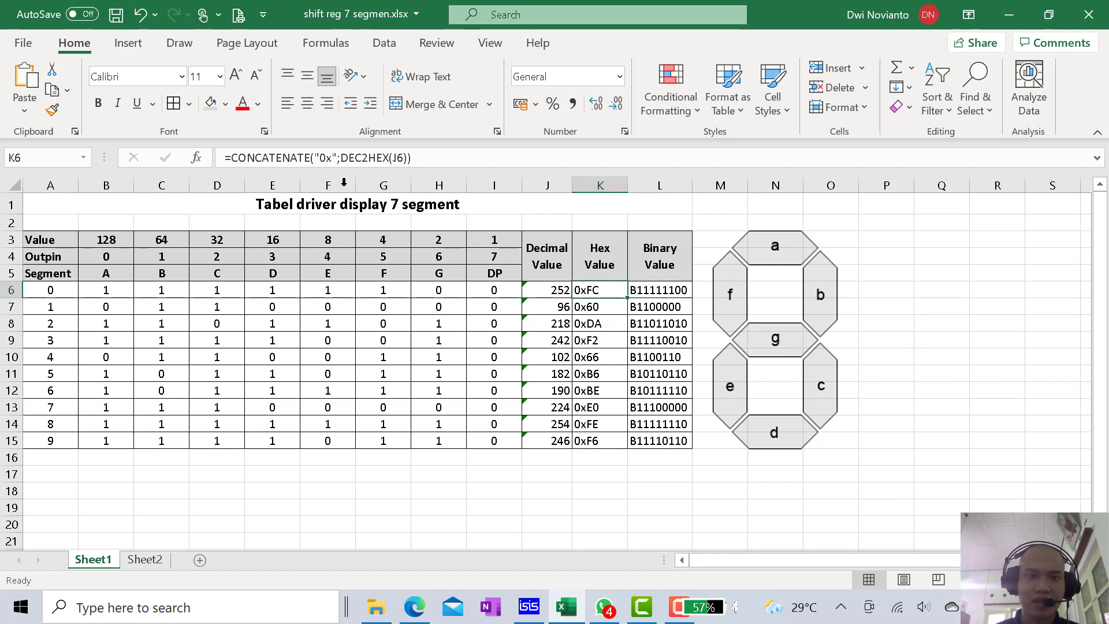
click(556, 289)
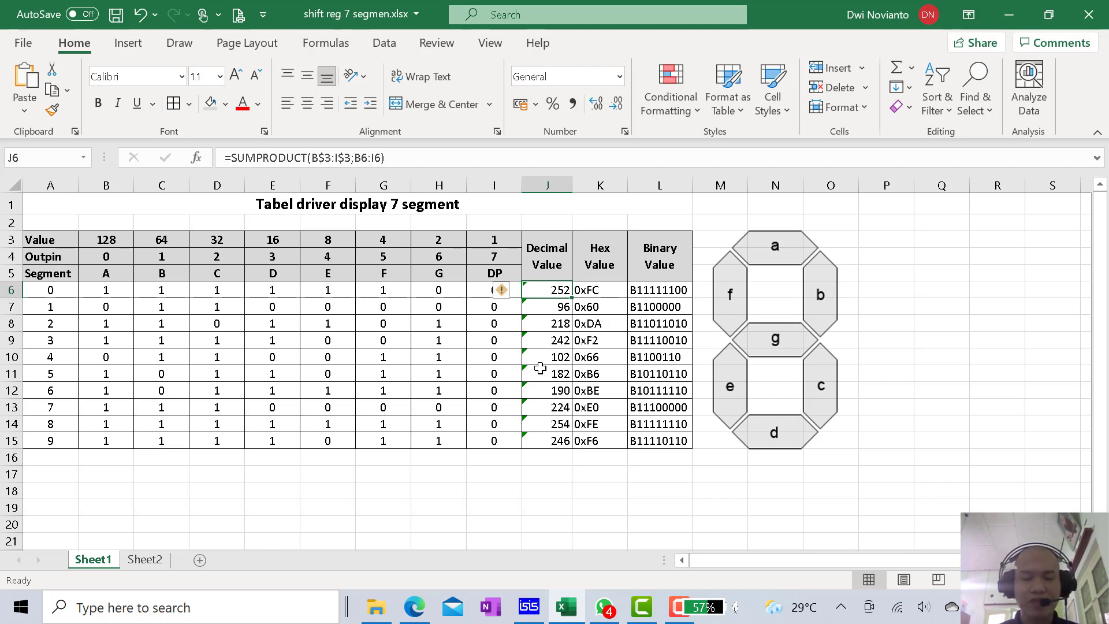
- Copy the segment bits in B6:I15 of Sheet1 into the blank table on Sheet2, starting at B6
click(145, 560)
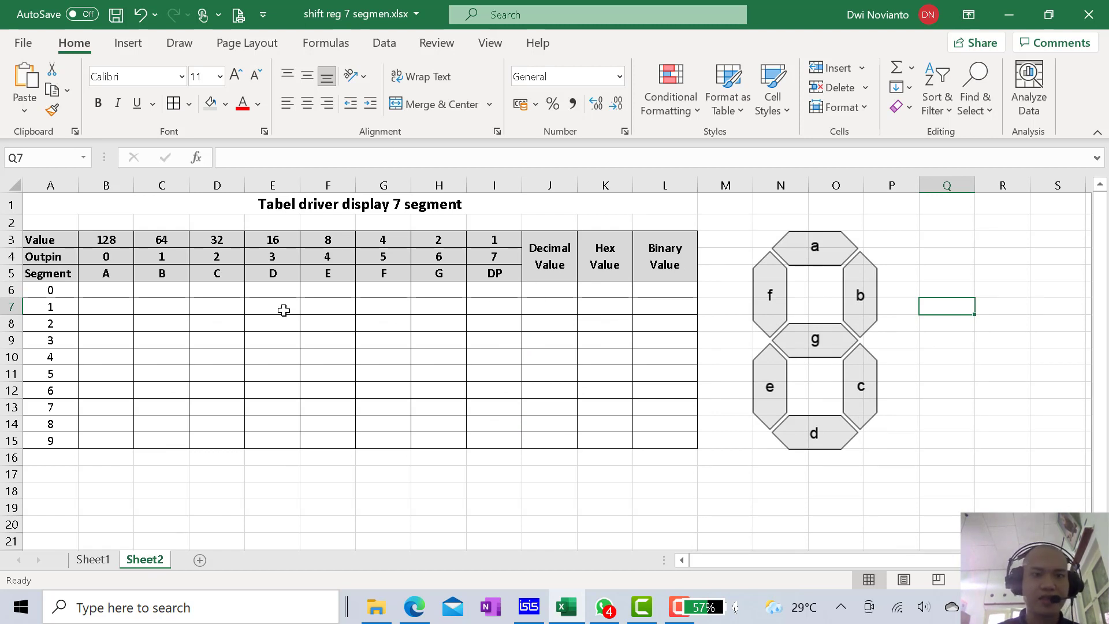
click(106, 560)
drag(106, 291, 488, 439)
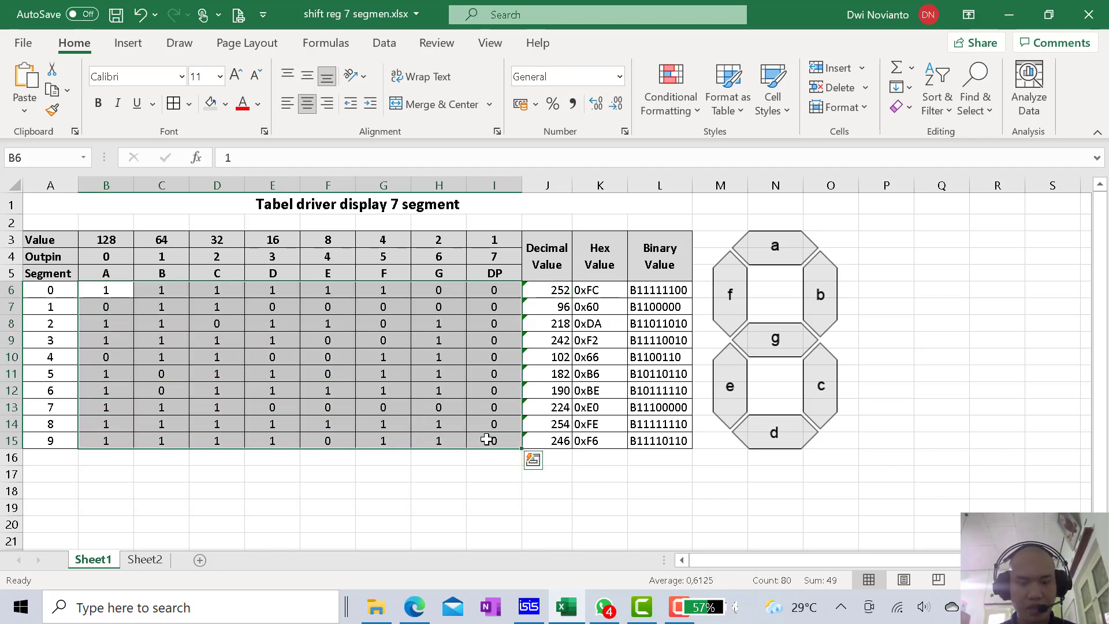
key(ctrl+c)
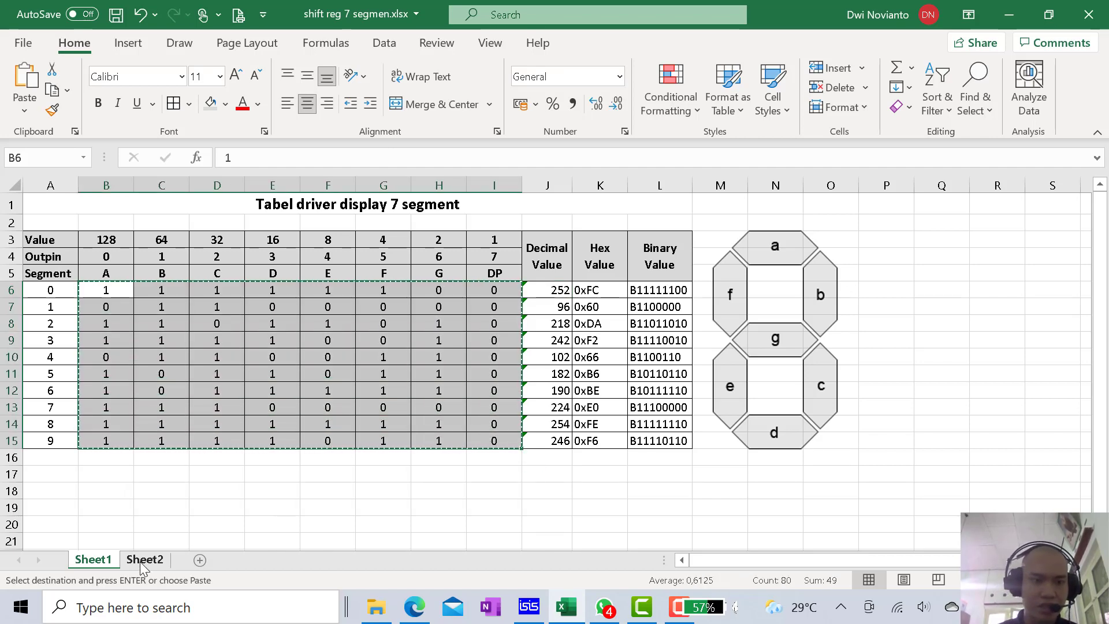
click(144, 559)
click(114, 292)
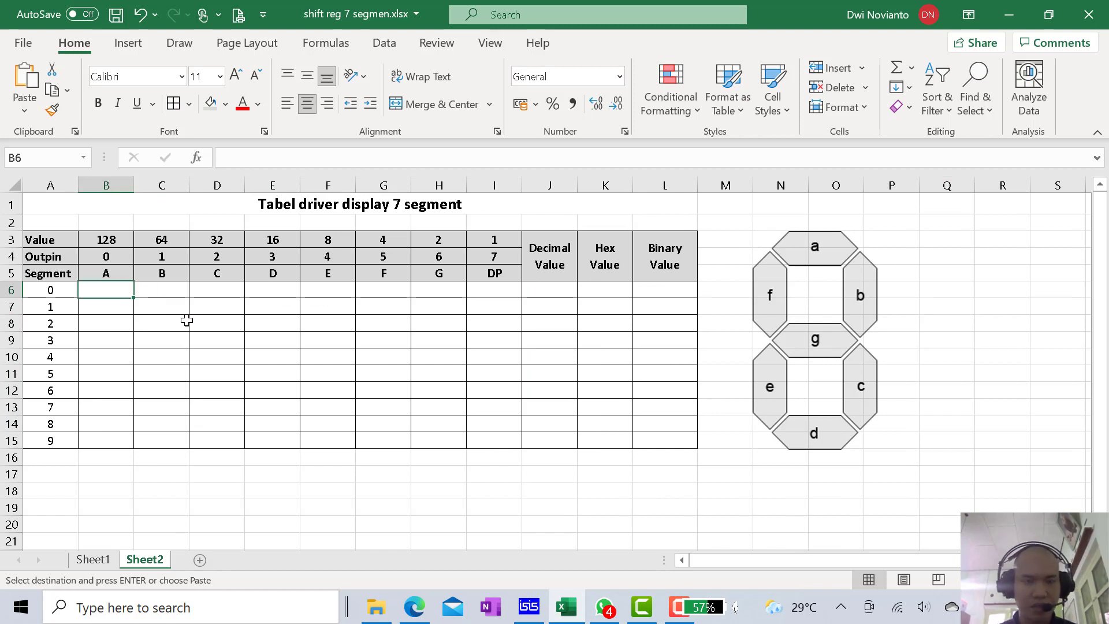
key(ctrl+v)
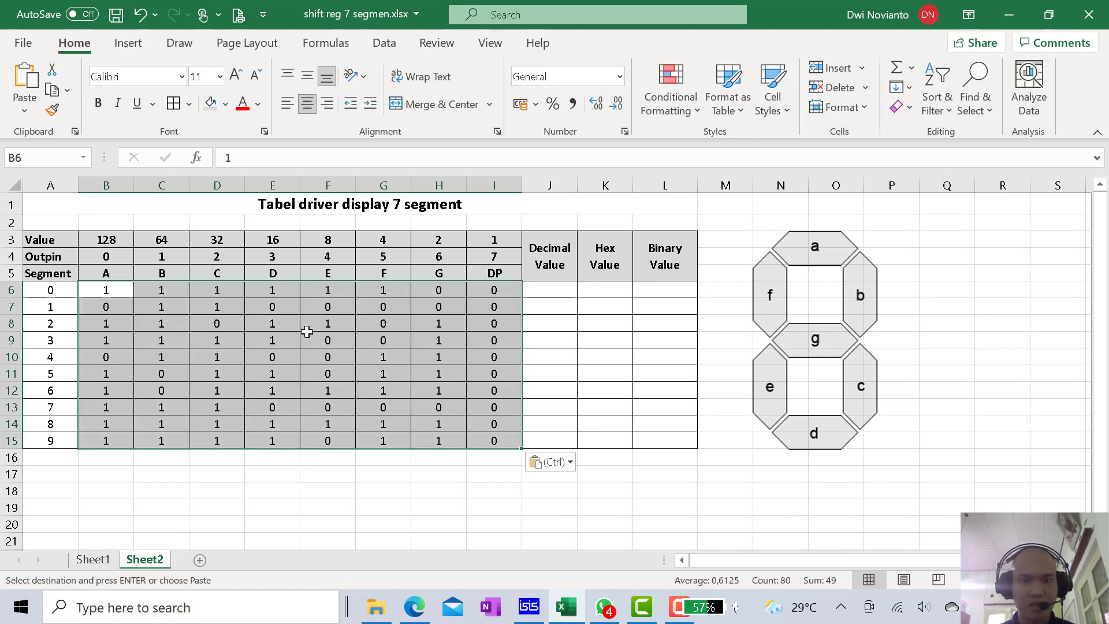
- Examine the copied segment bits of digit 0 cell by cell across row 6 on Sheet2
click(112, 301)
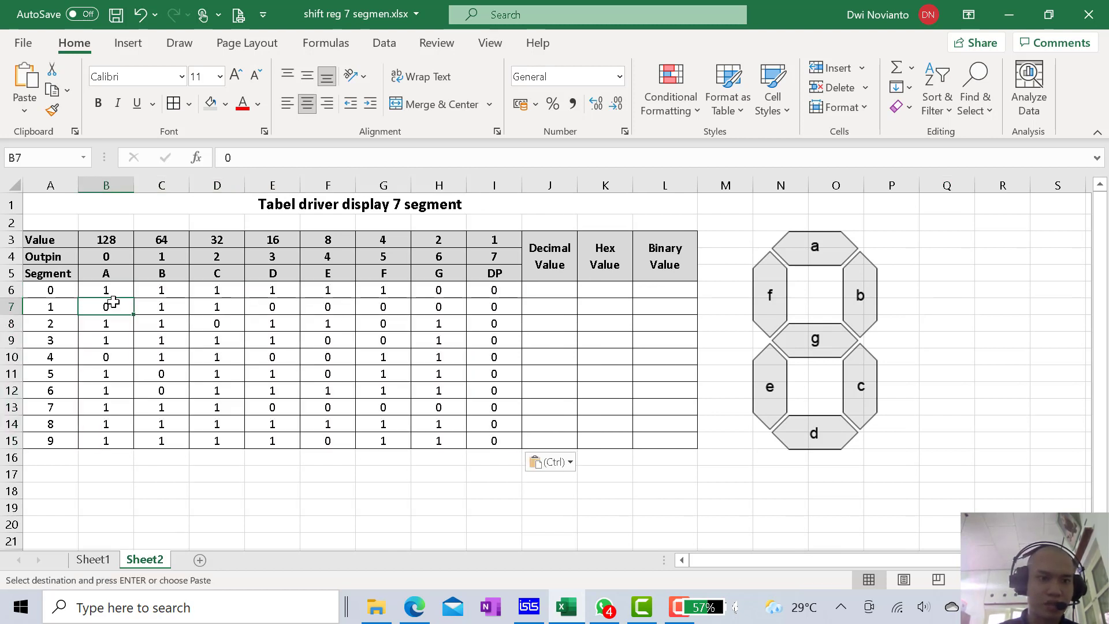
click(565, 293)
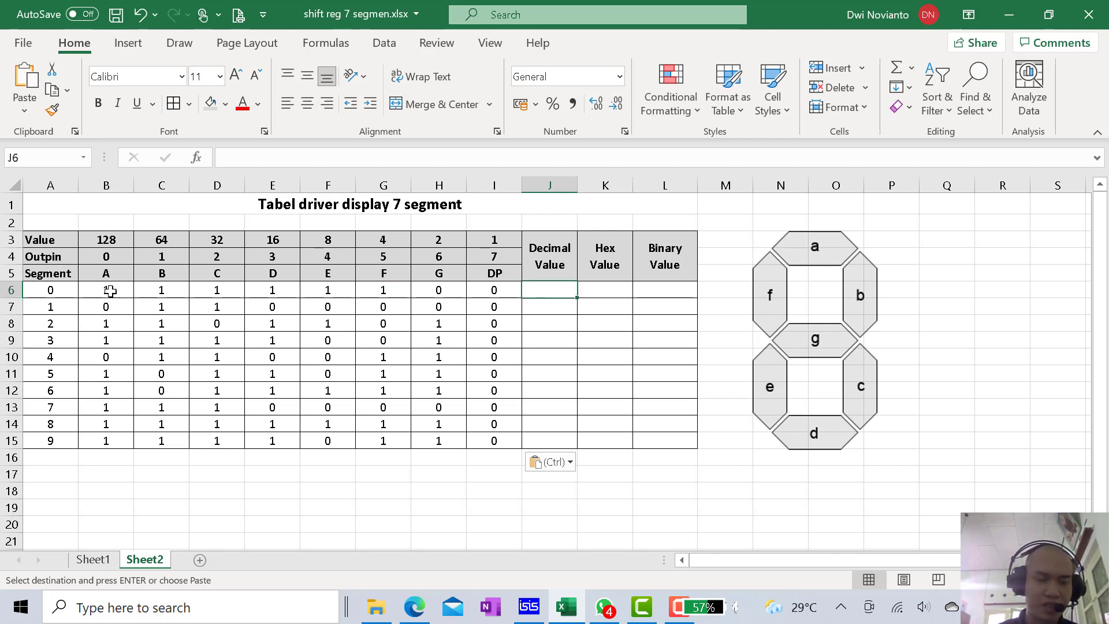
click(495, 291)
key(Left)
key(Left)
key(Left)
key(Left)
key(Left)
key(Left)
key(Left)
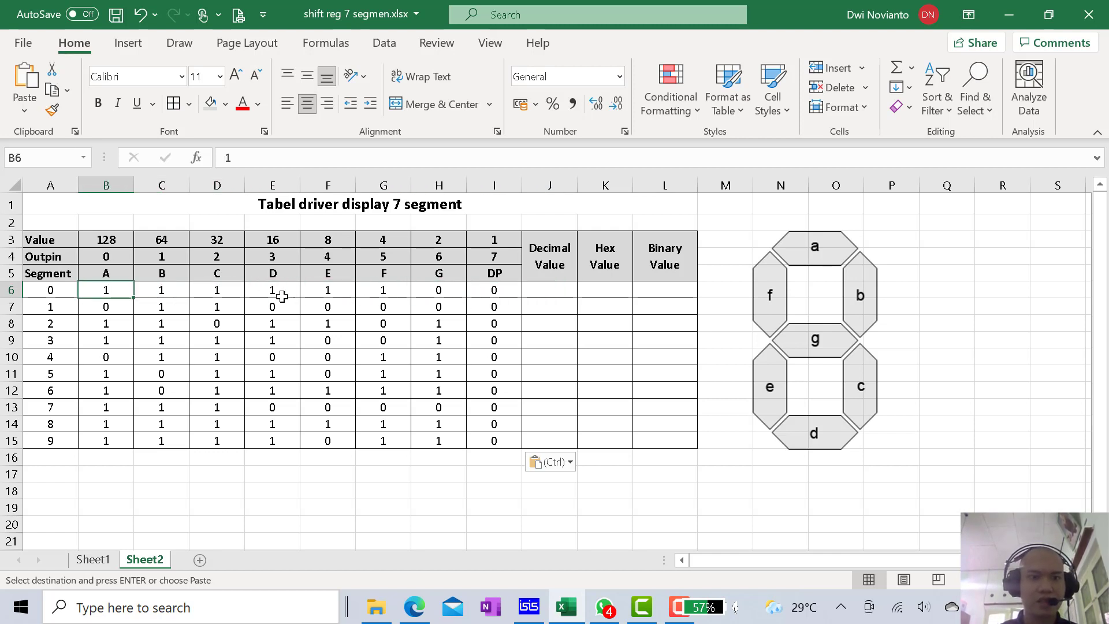
click(566, 291)
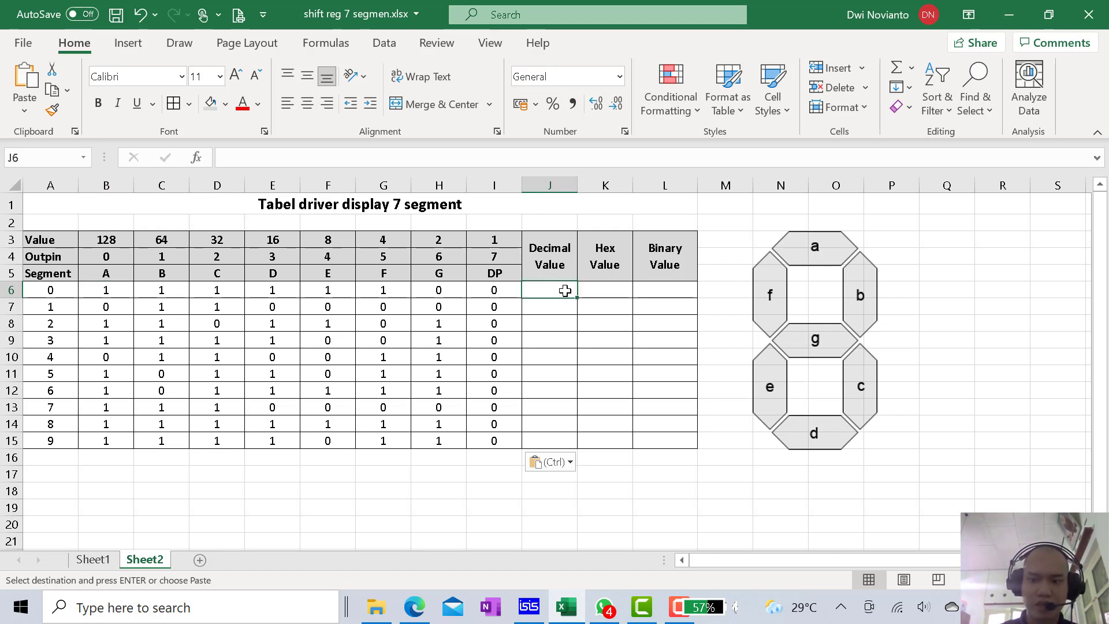
text(=)
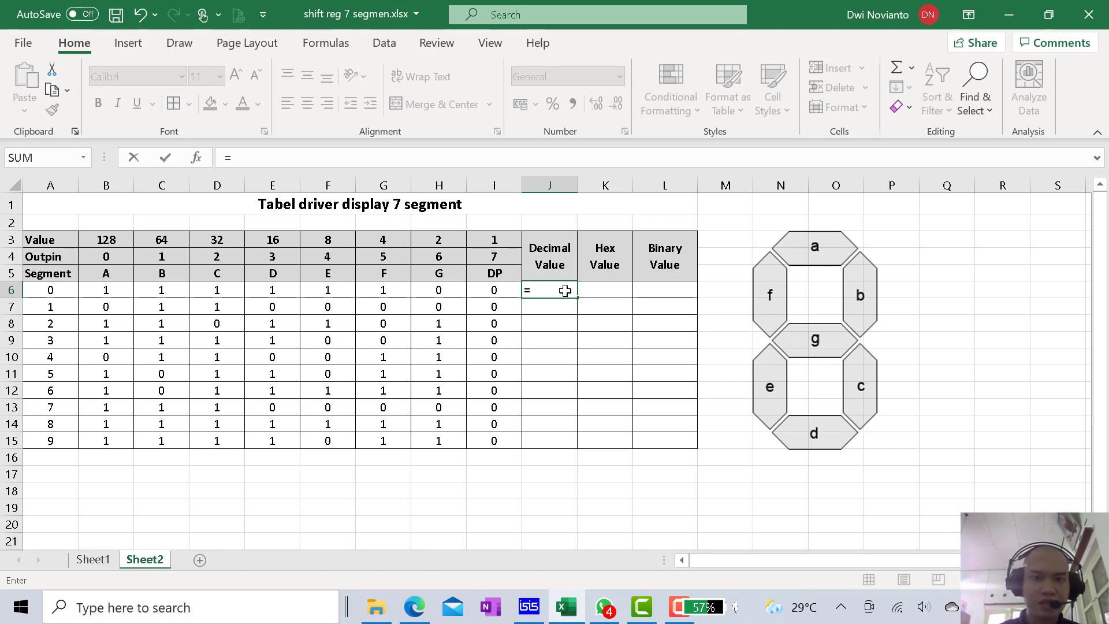
click(324, 485)
key(BackSpace)
key(BackSpace)
key(BackSpace)
key(BackSpace)
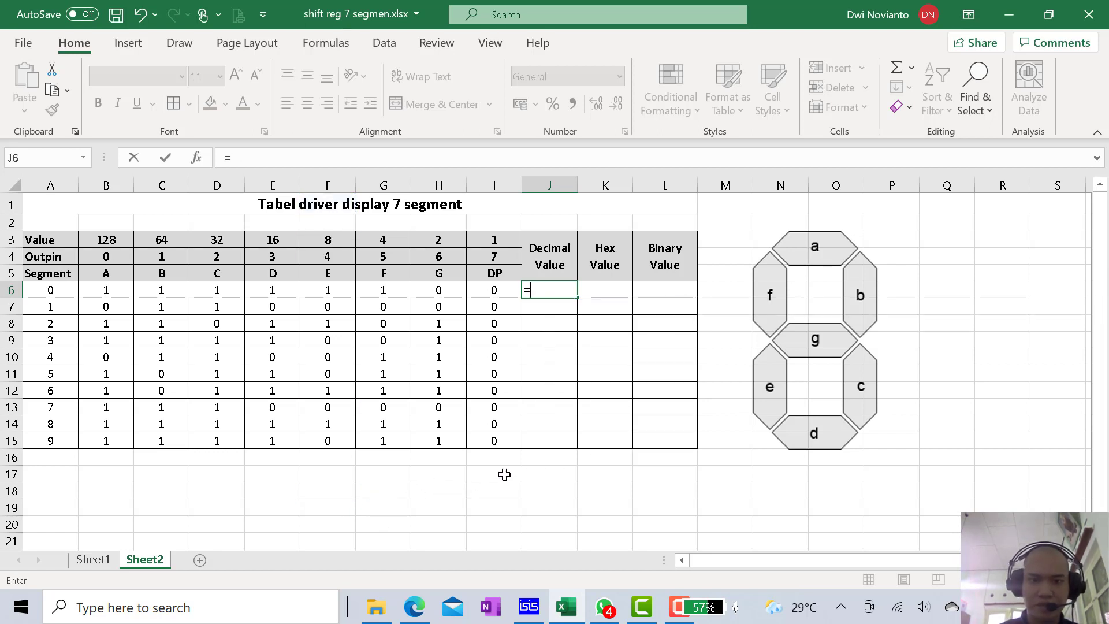
- Enter the sample binary number 0111 in F17 and convert it to decimal in G17 with =bin2dec(F17)
click(325, 475)
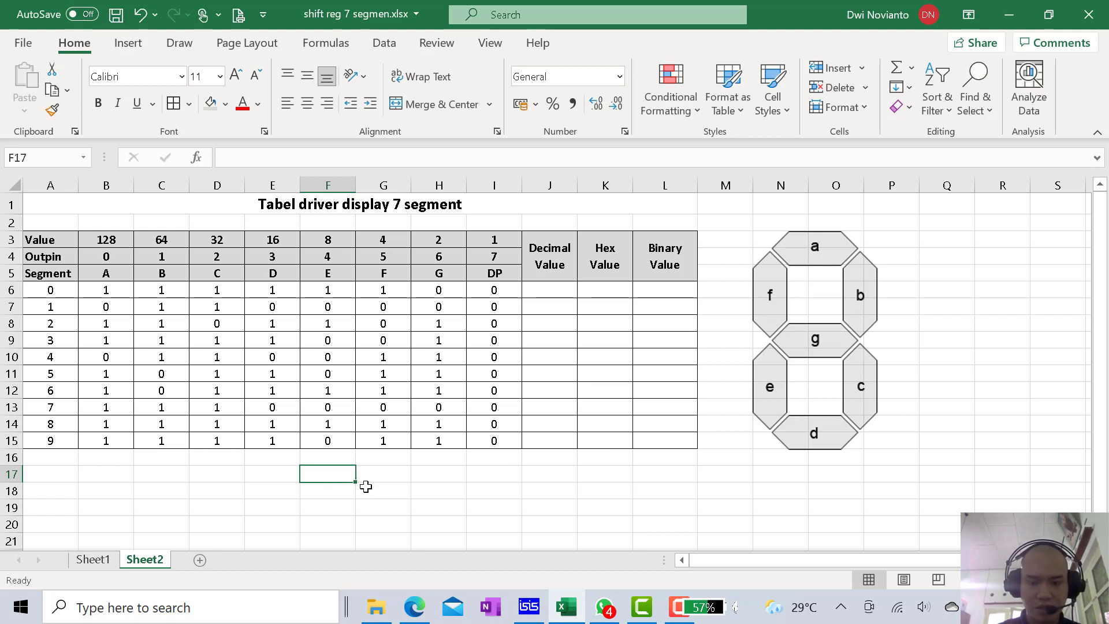
text(0111)
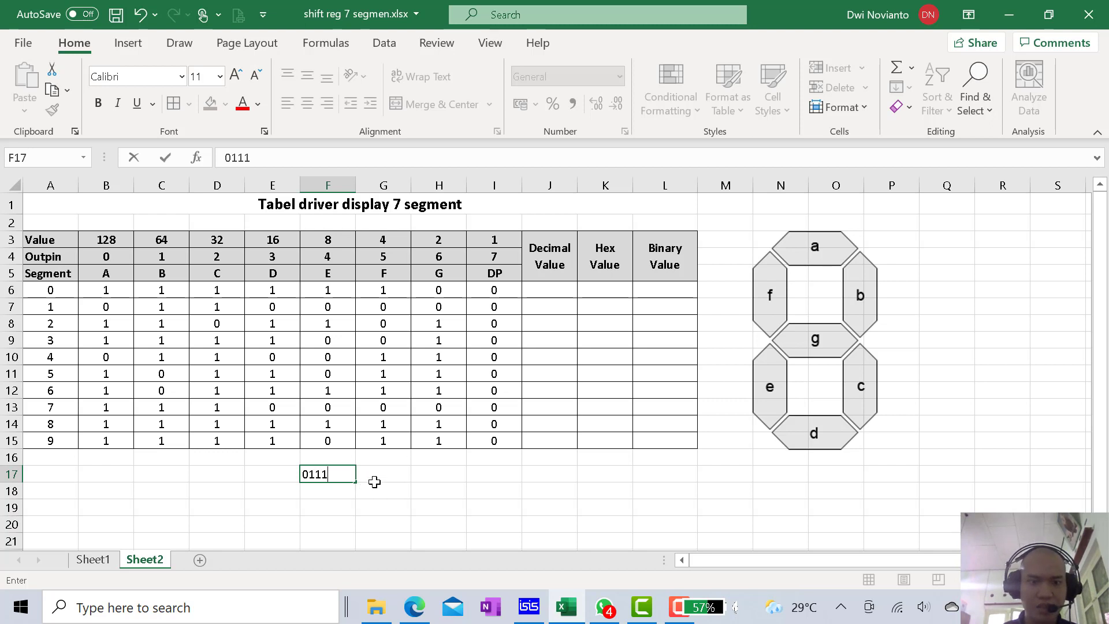
click(382, 474)
text(=)
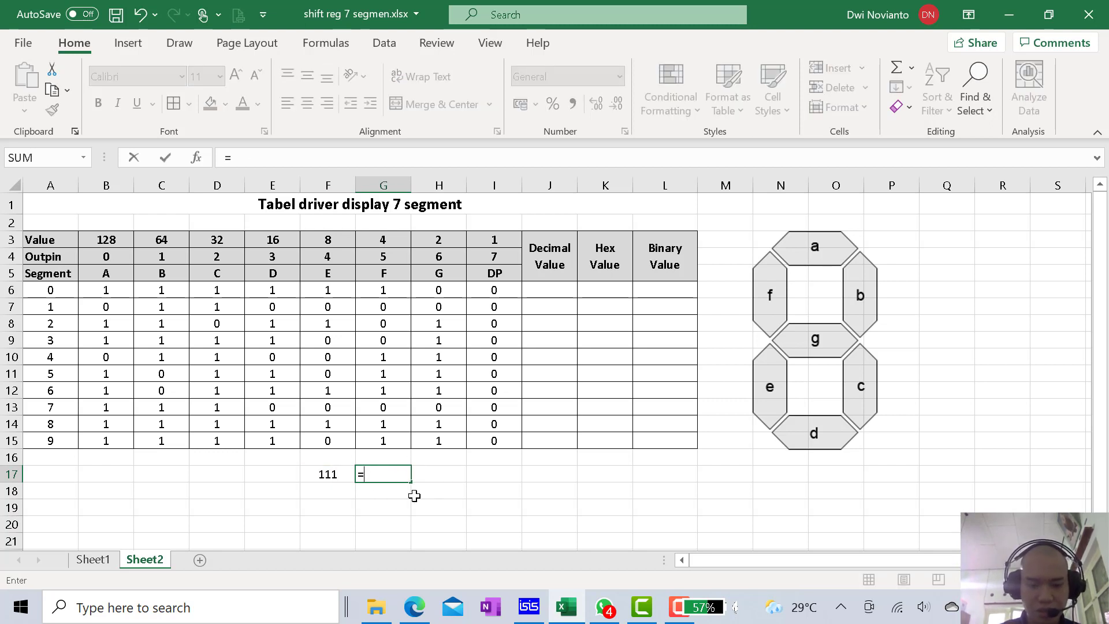
text(bin)
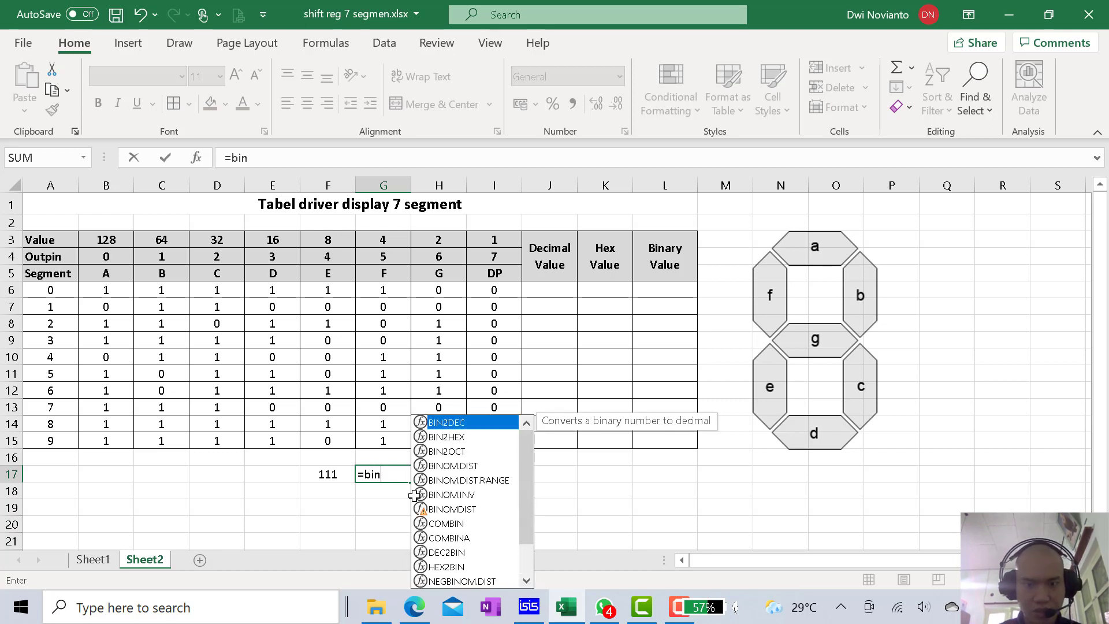
text(2)
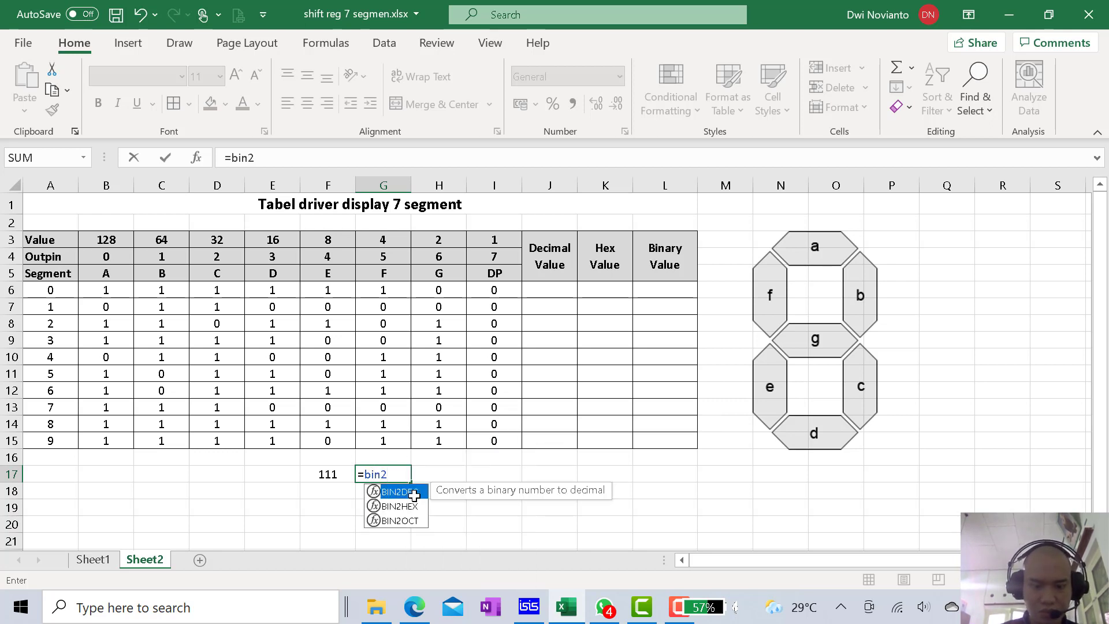
text(dec()
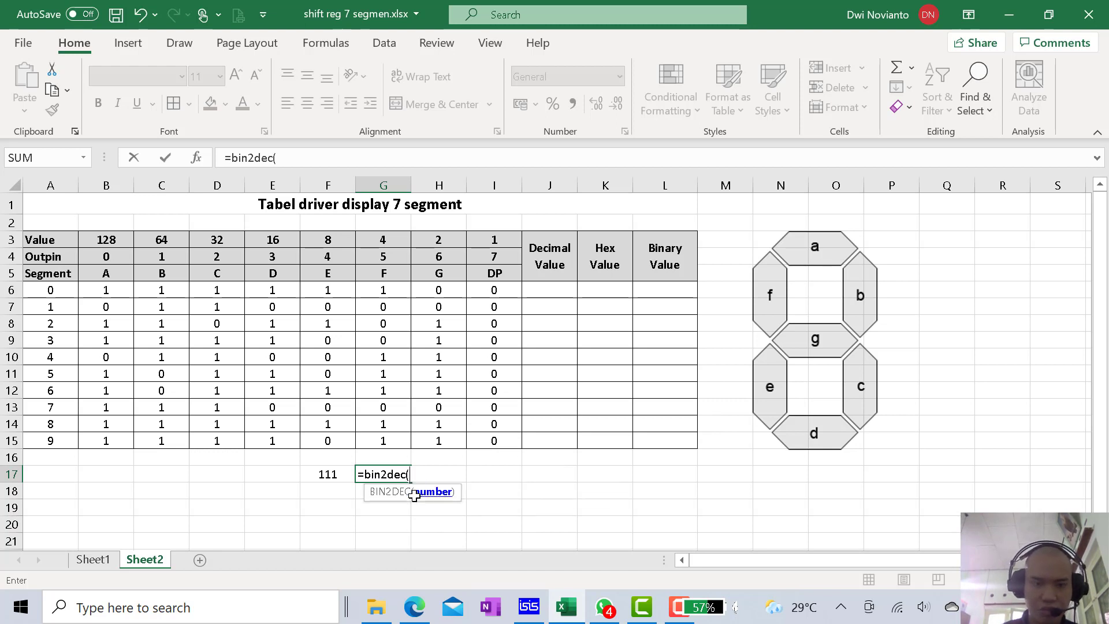
click(335, 475)
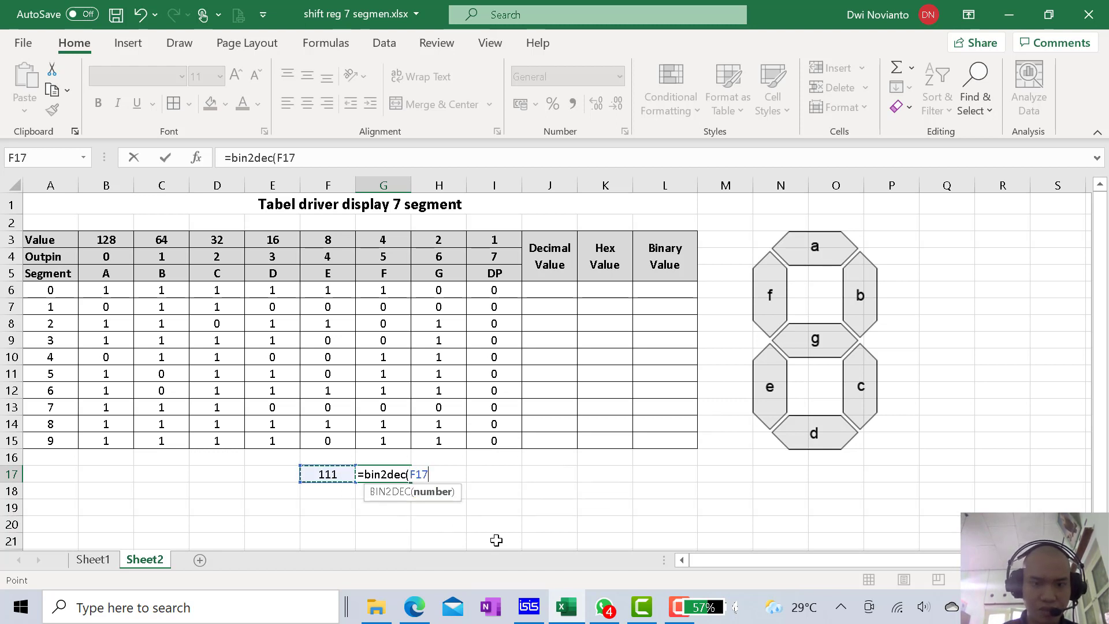
text())
key(Return)
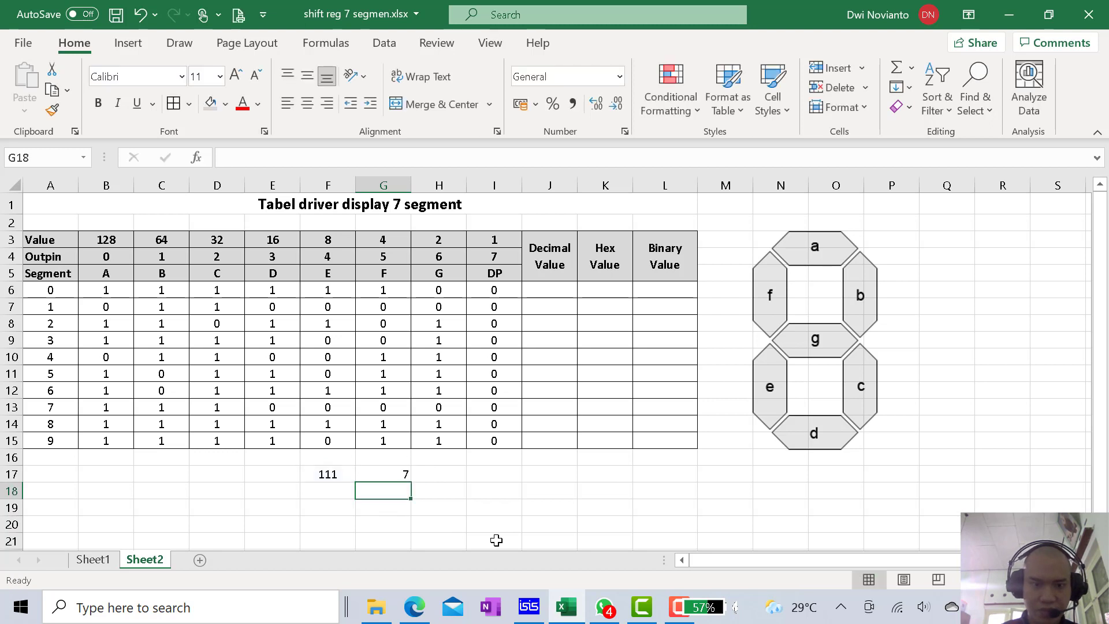
- Change the sample binary number in F17 to 101
click(386, 475)
click(329, 473)
click(376, 475)
click(333, 474)
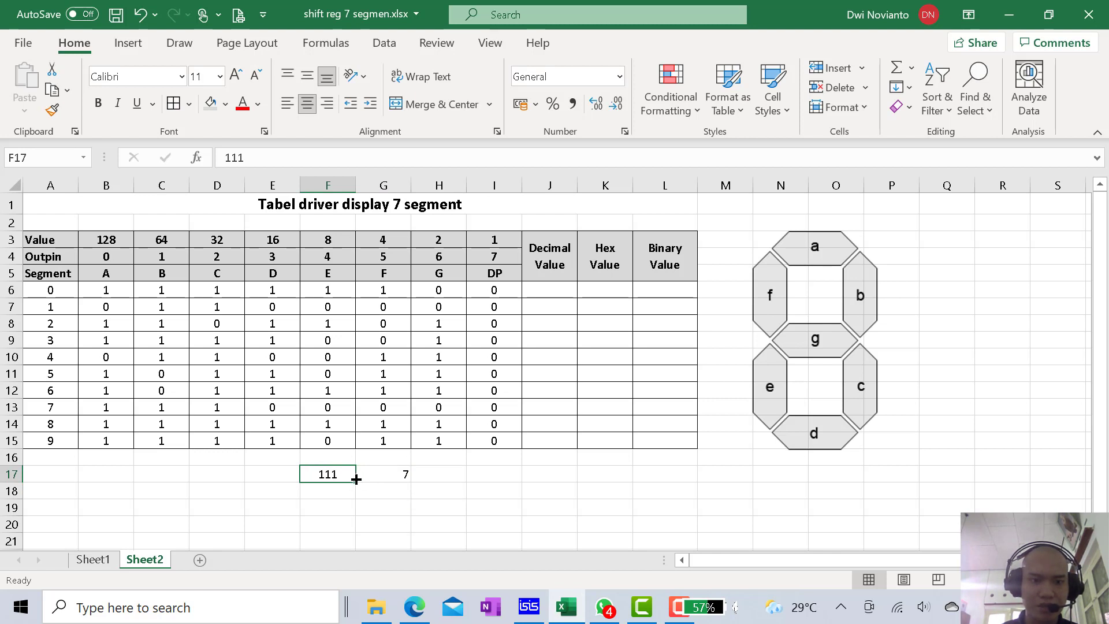
double_click(343, 475)
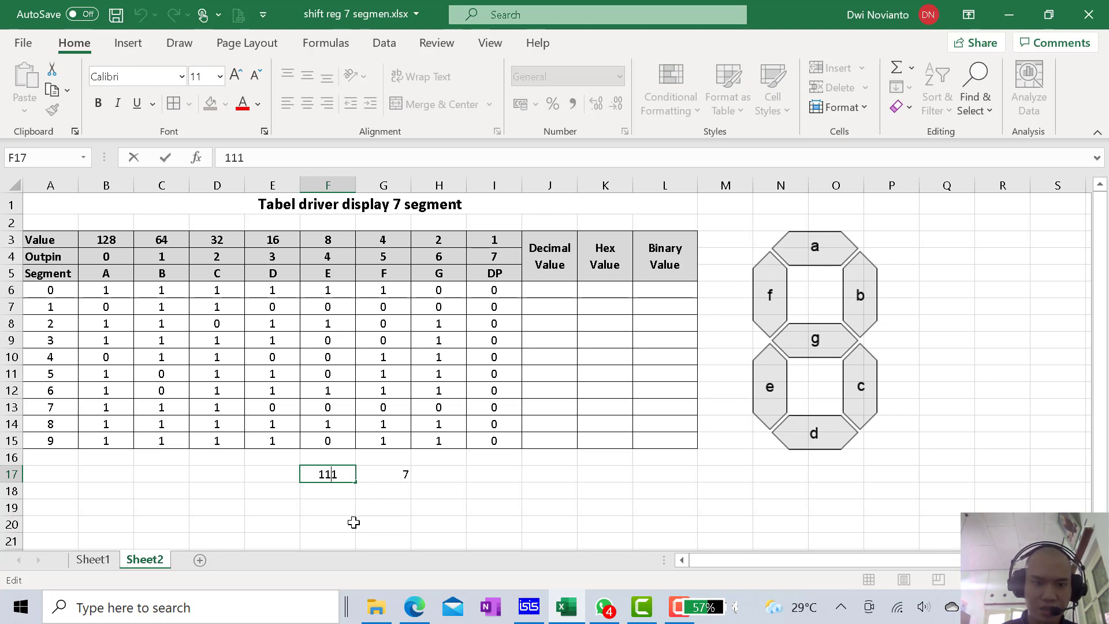
key(BackSpace)
text(0)
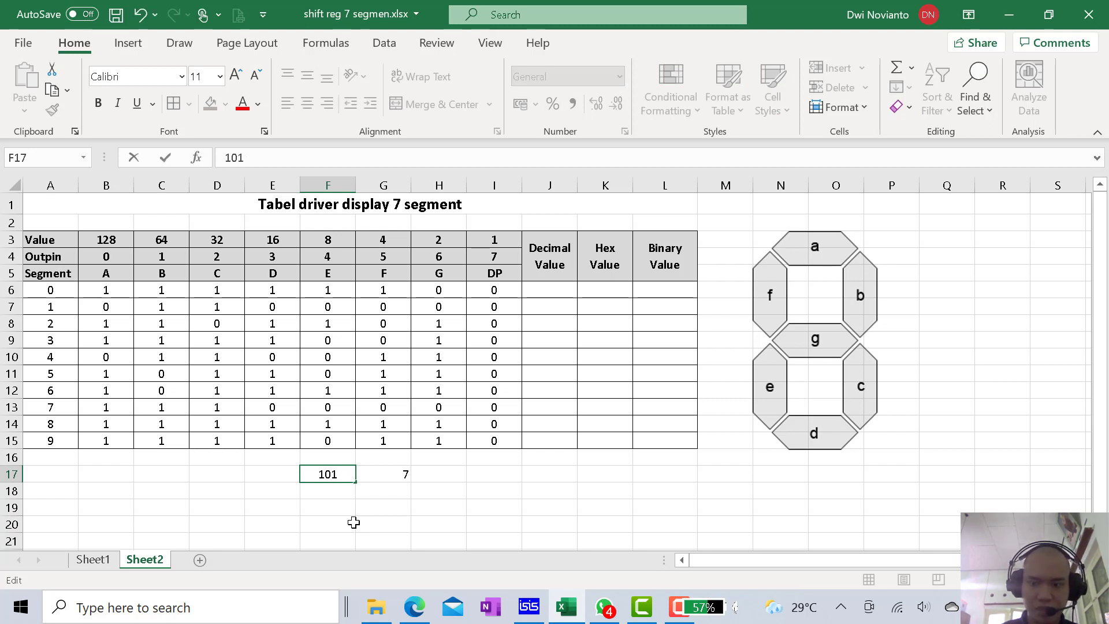
key(Return)
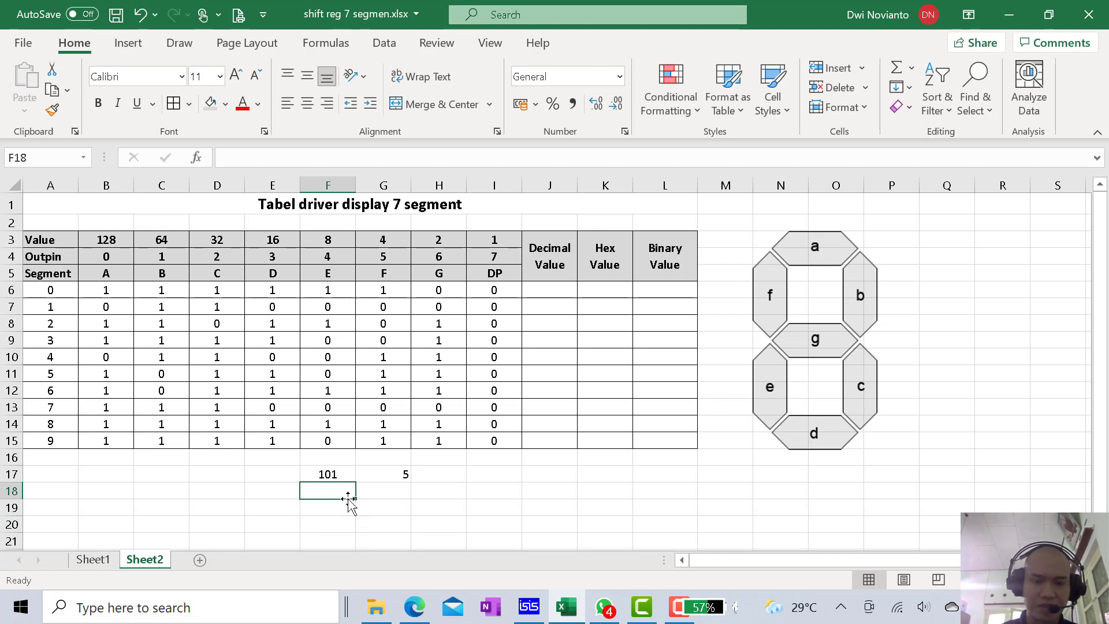
click(331, 473)
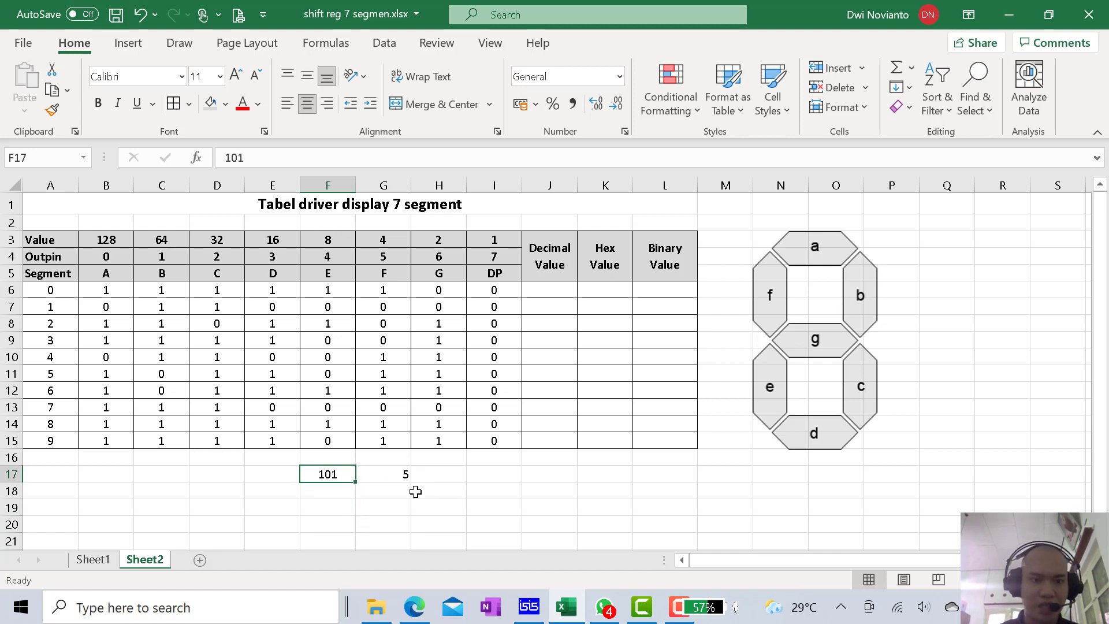
- Examine digit 0's separate segment bits in row 6, its empty Decimal Value cell J6 and segment A's weight in B3
drag(111, 289, 385, 391)
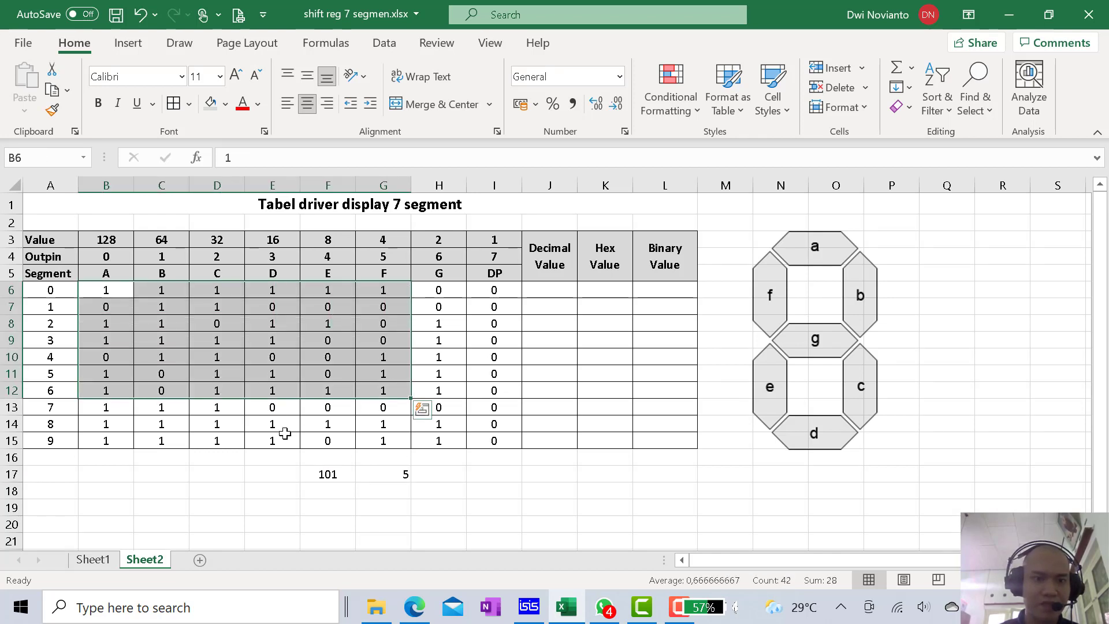
click(285, 433)
click(160, 295)
click(222, 294)
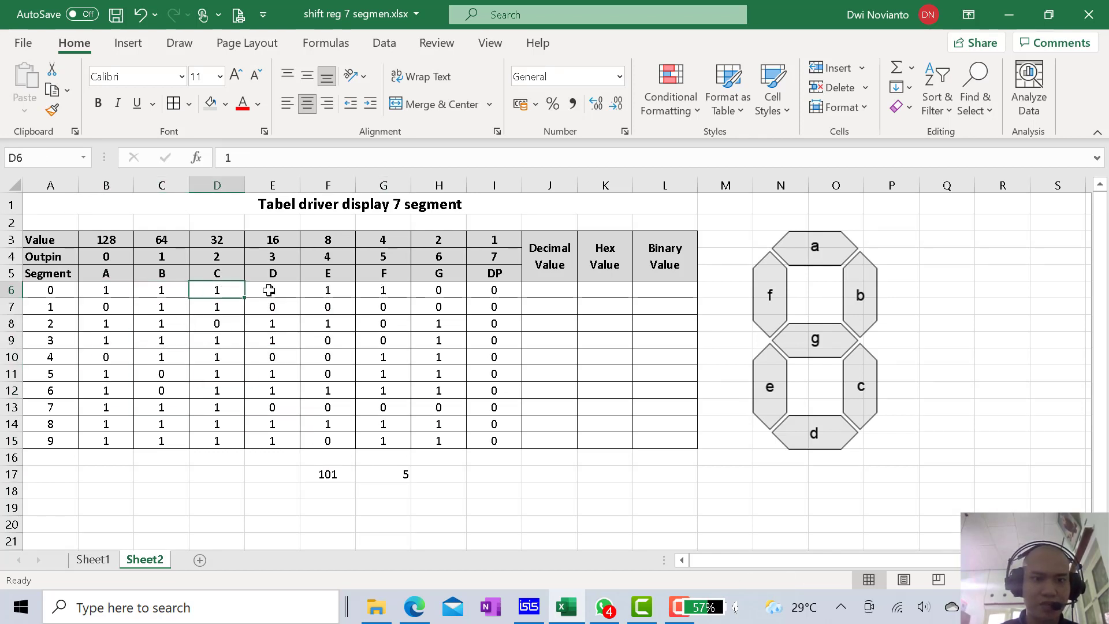
click(269, 290)
click(349, 293)
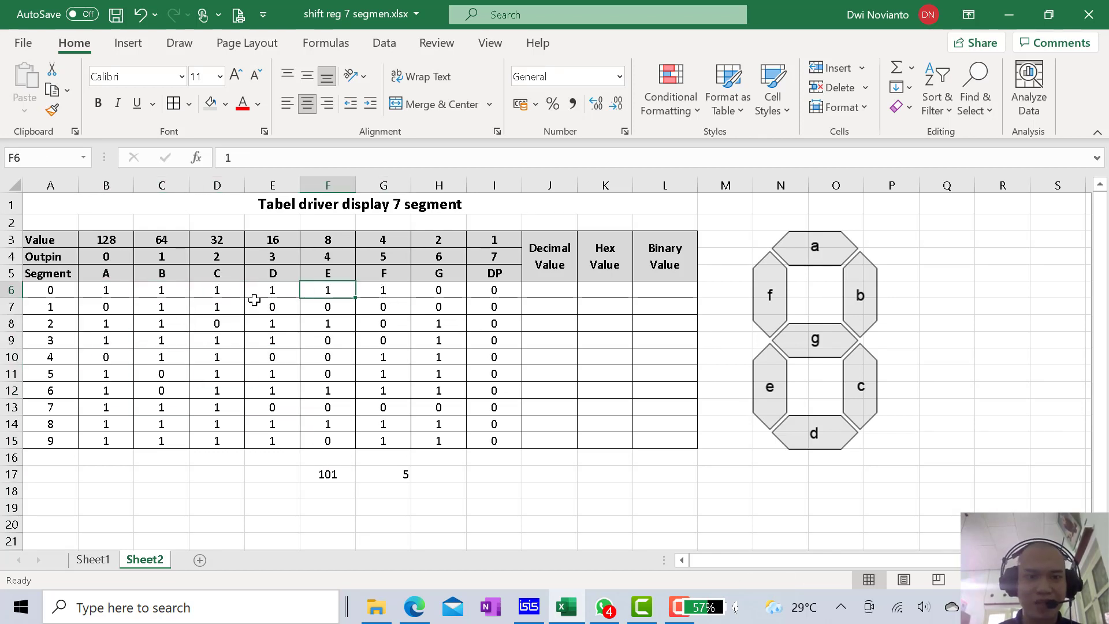
click(551, 291)
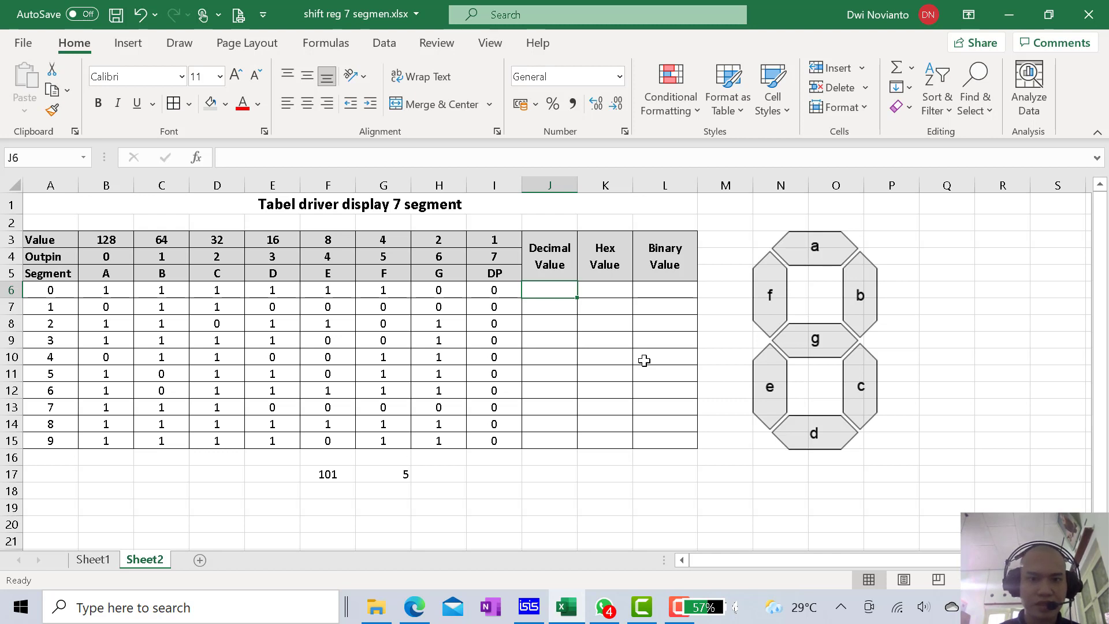
click(119, 290)
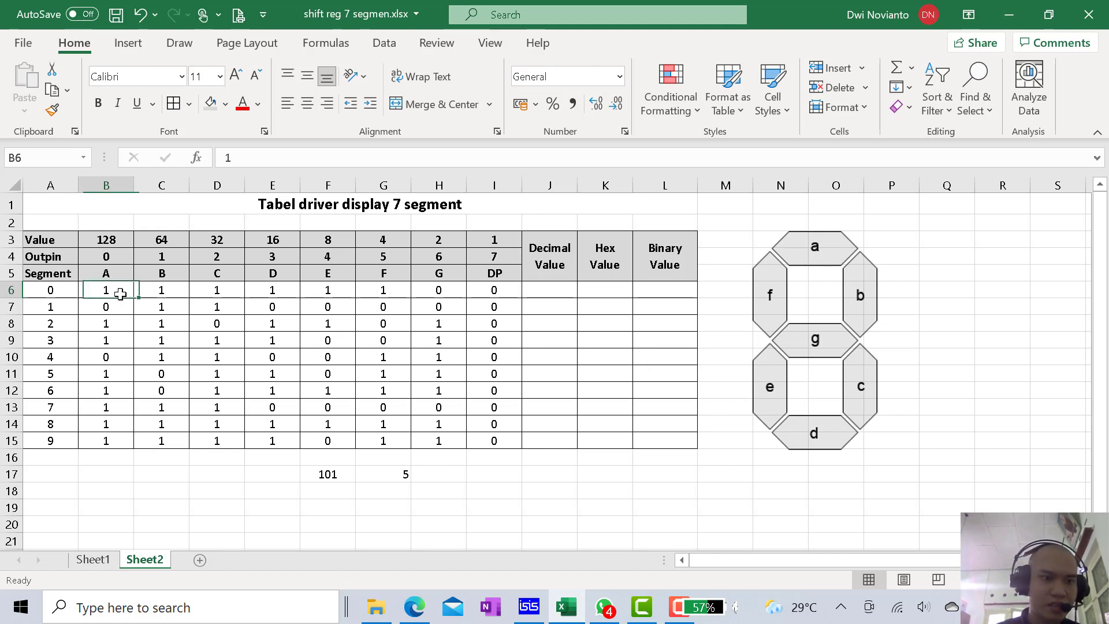
click(119, 240)
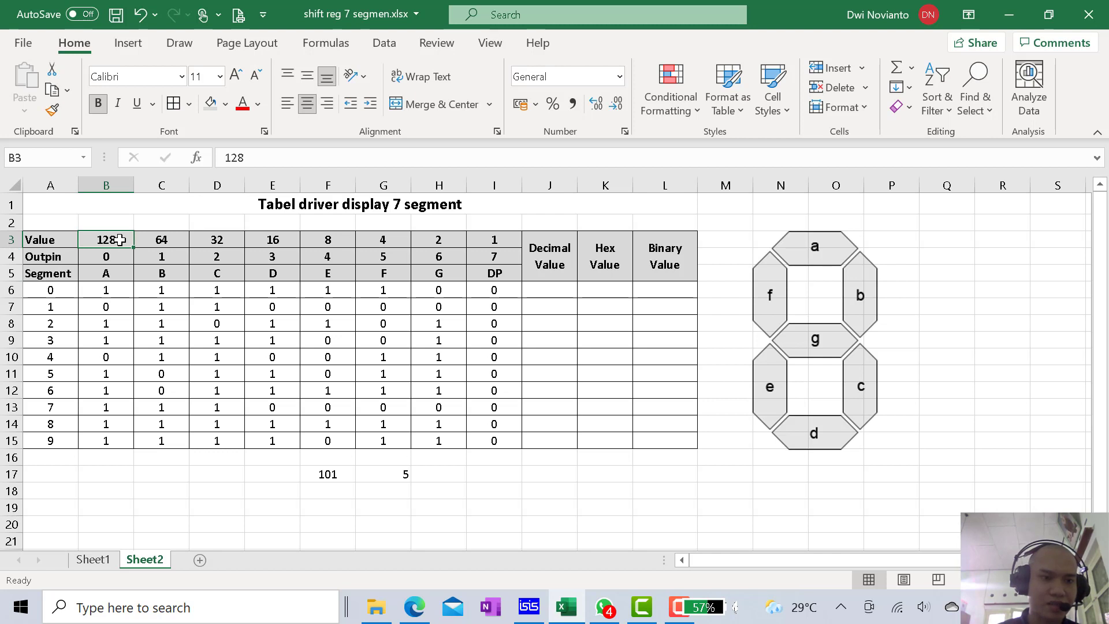
- Compare digit 0's segment bits in row 6 with the matching segment weights in the Value row, column by column
click(120, 295)
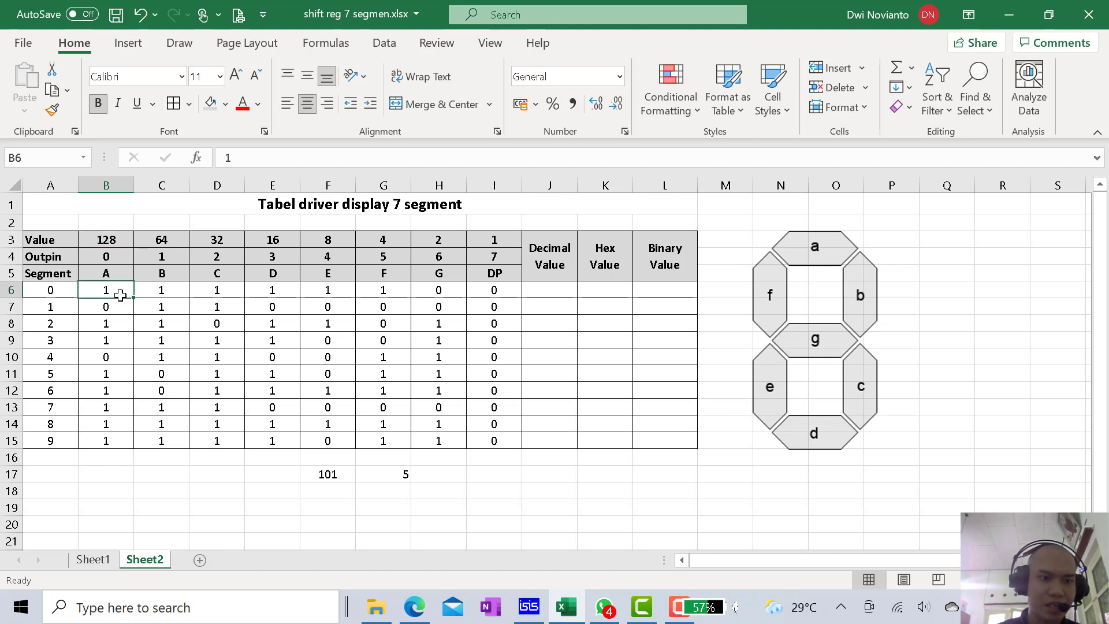
click(125, 241)
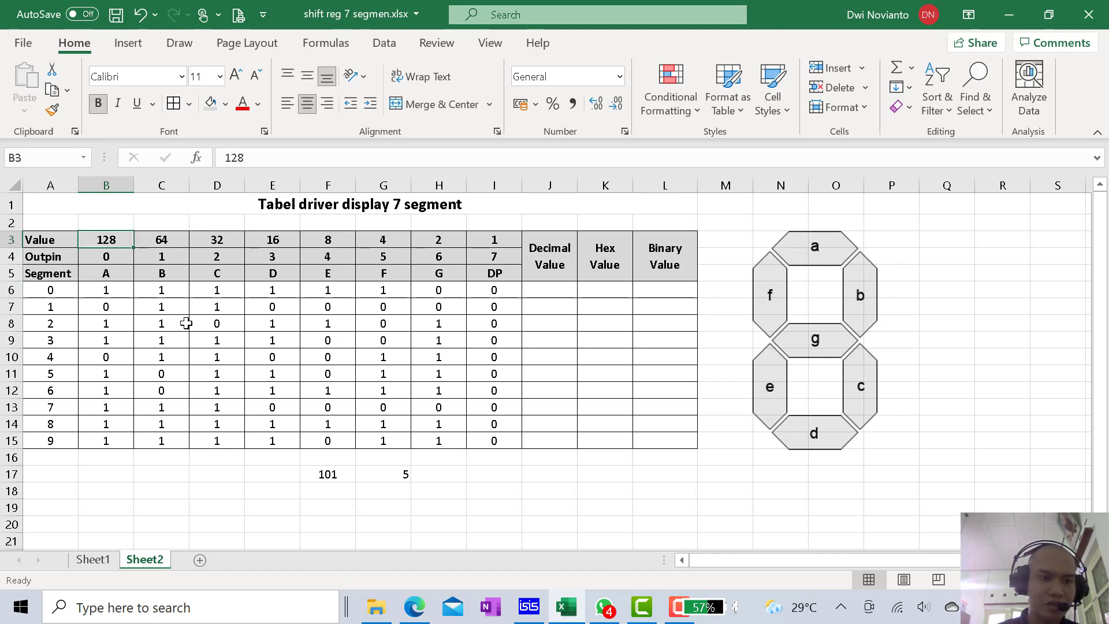
click(108, 293)
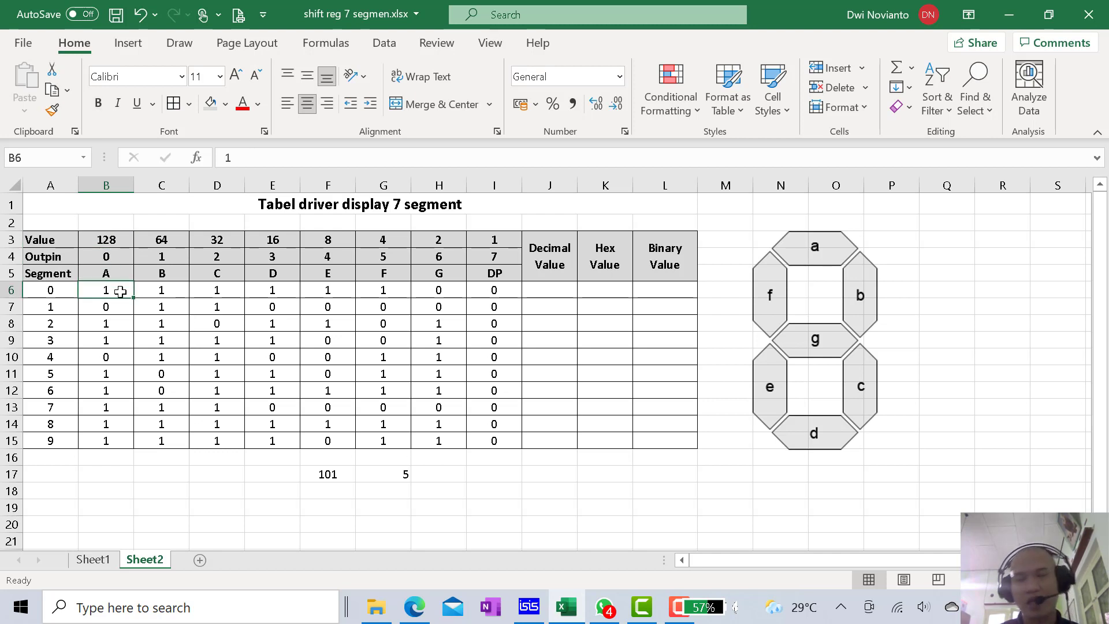
click(116, 245)
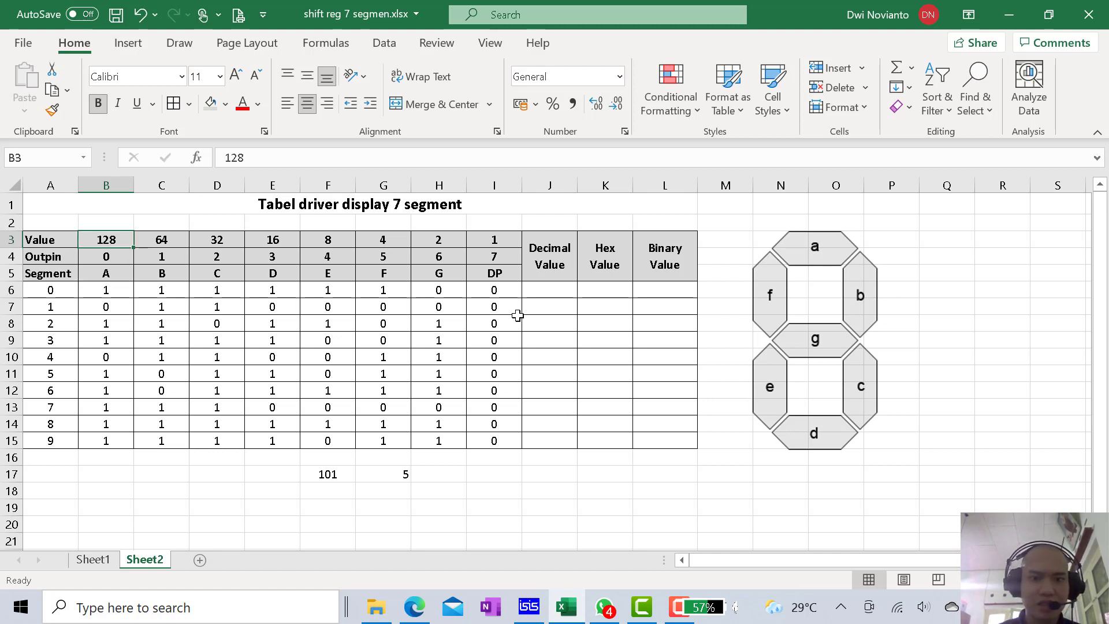
click(485, 290)
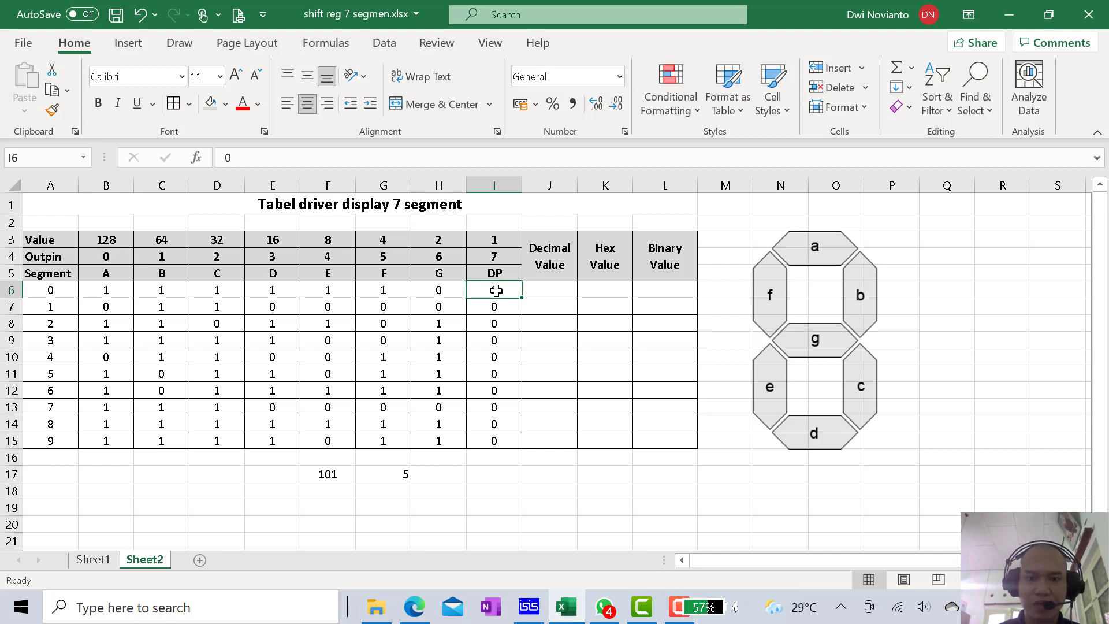
click(501, 240)
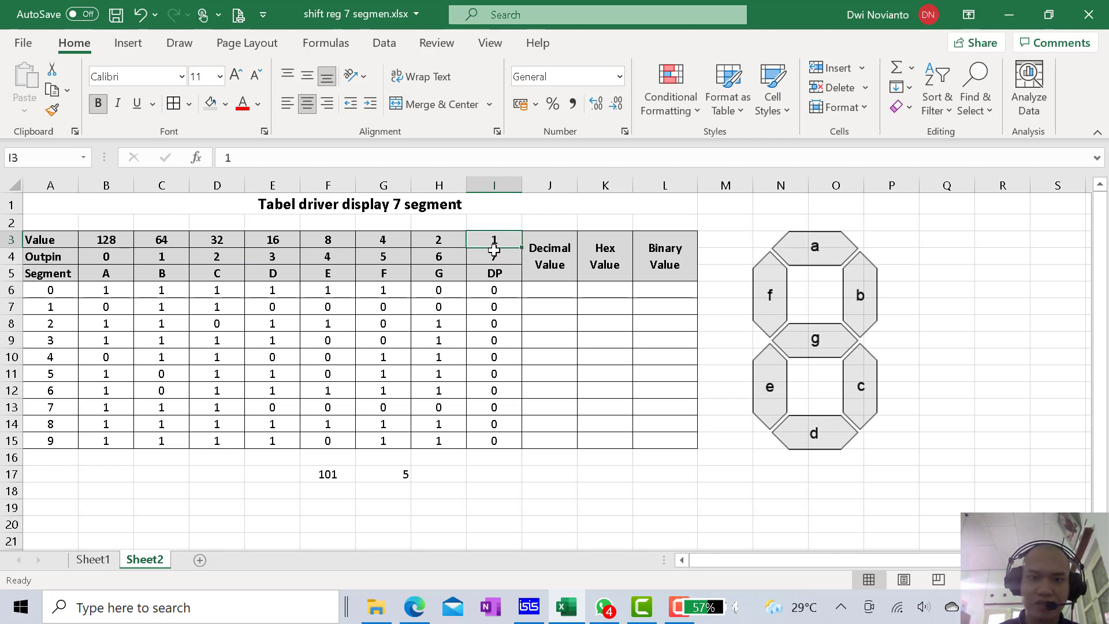
click(444, 289)
click(452, 240)
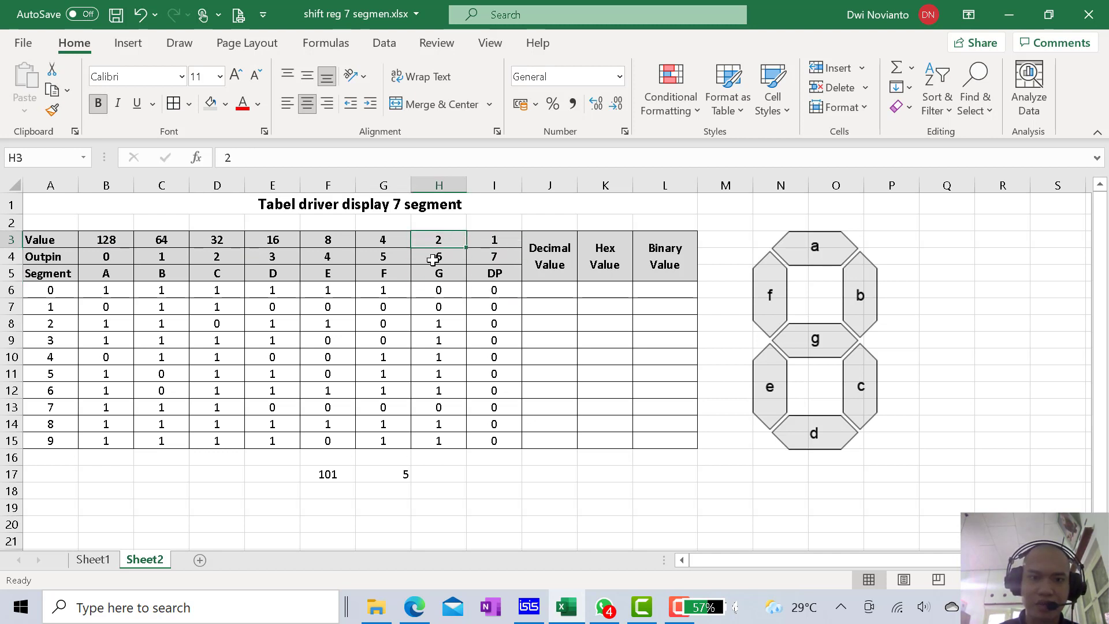
click(397, 292)
click(390, 241)
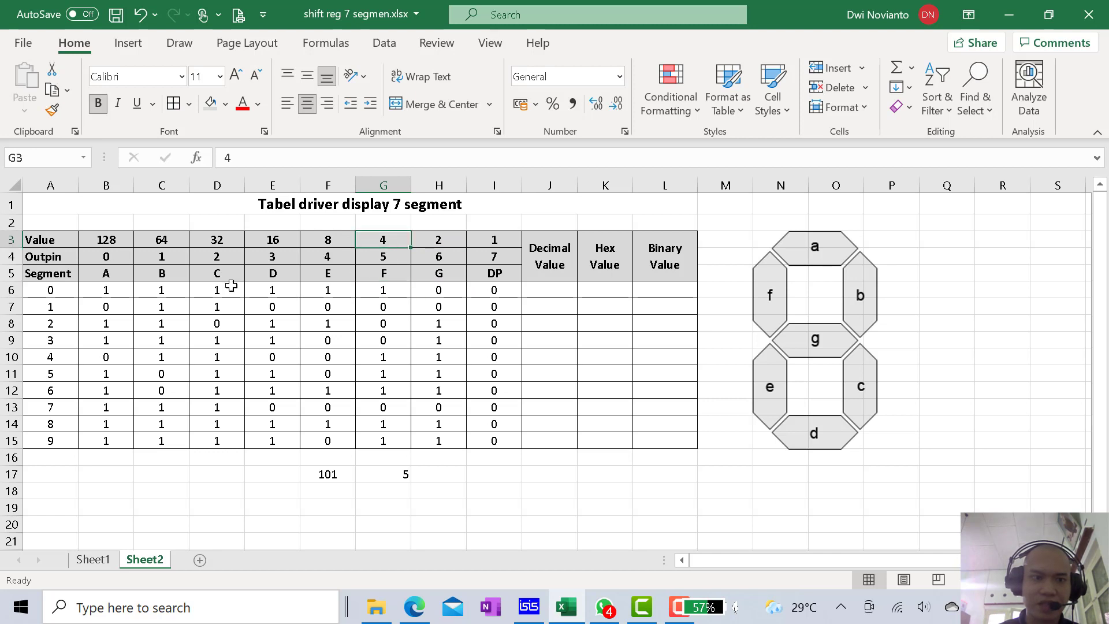
click(110, 293)
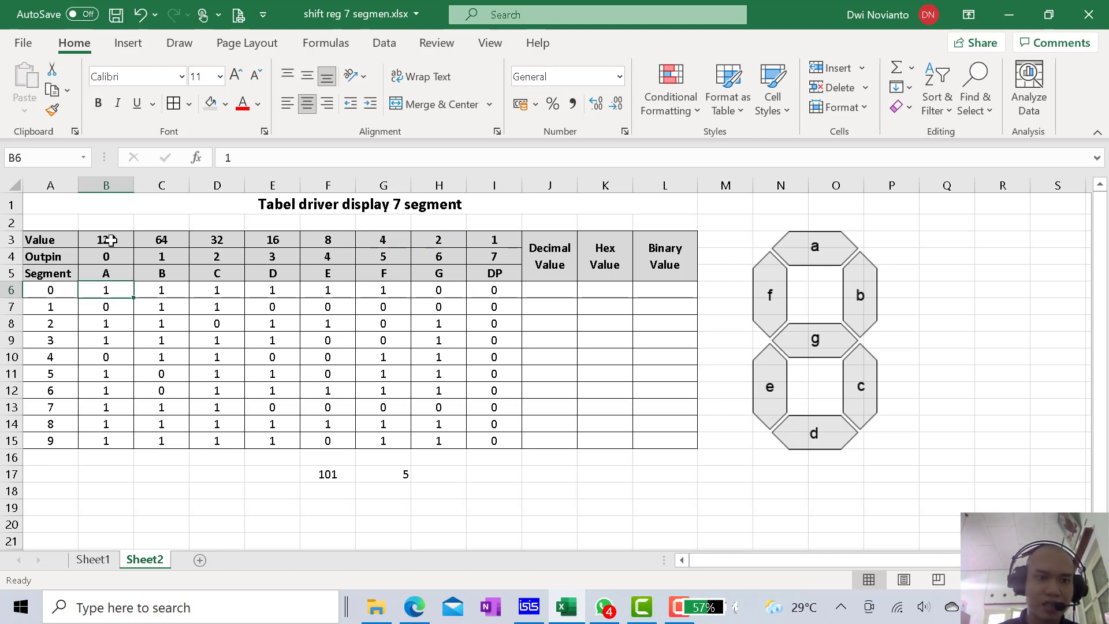
click(111, 241)
click(153, 292)
click(167, 243)
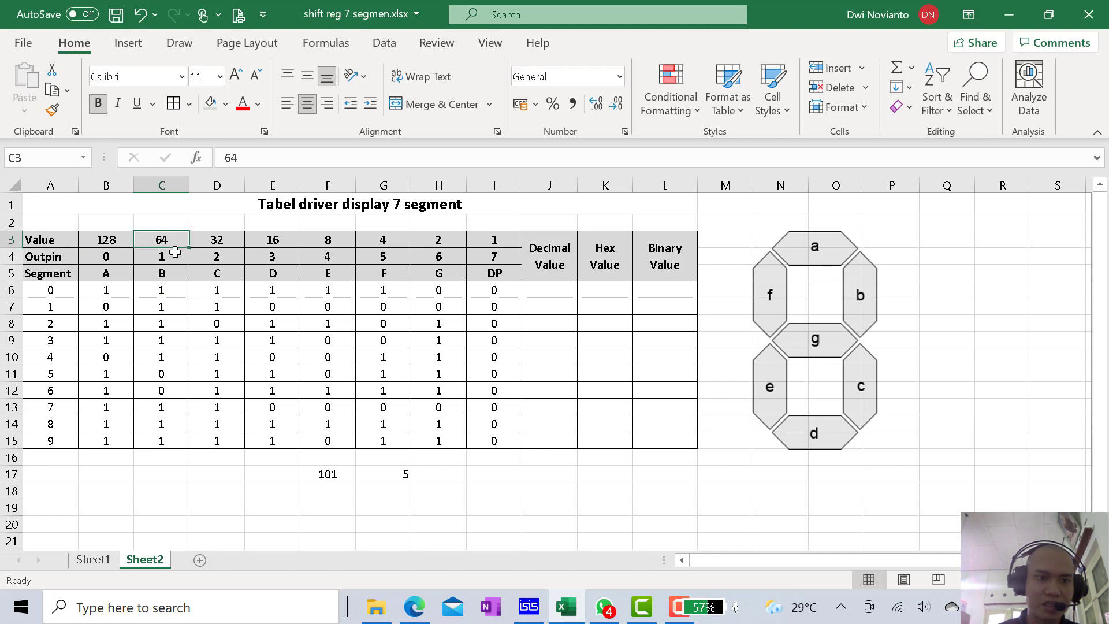
click(224, 292)
click(224, 241)
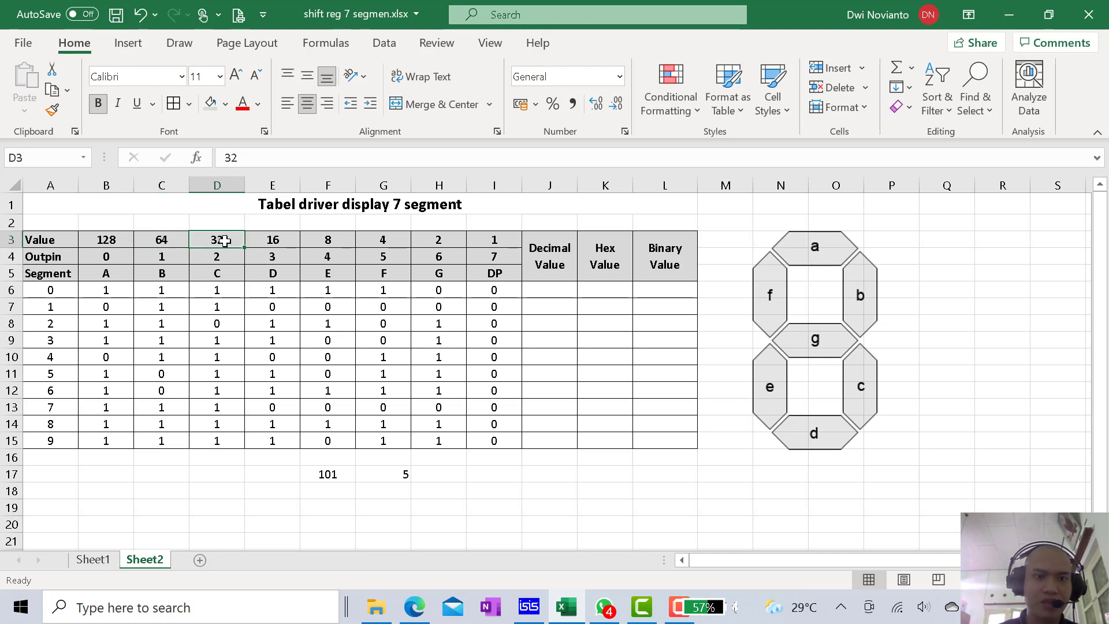
- Calculate digit 0's decimal value in J6 with =sumproduct(B3:I3;B6:I6)
click(554, 294)
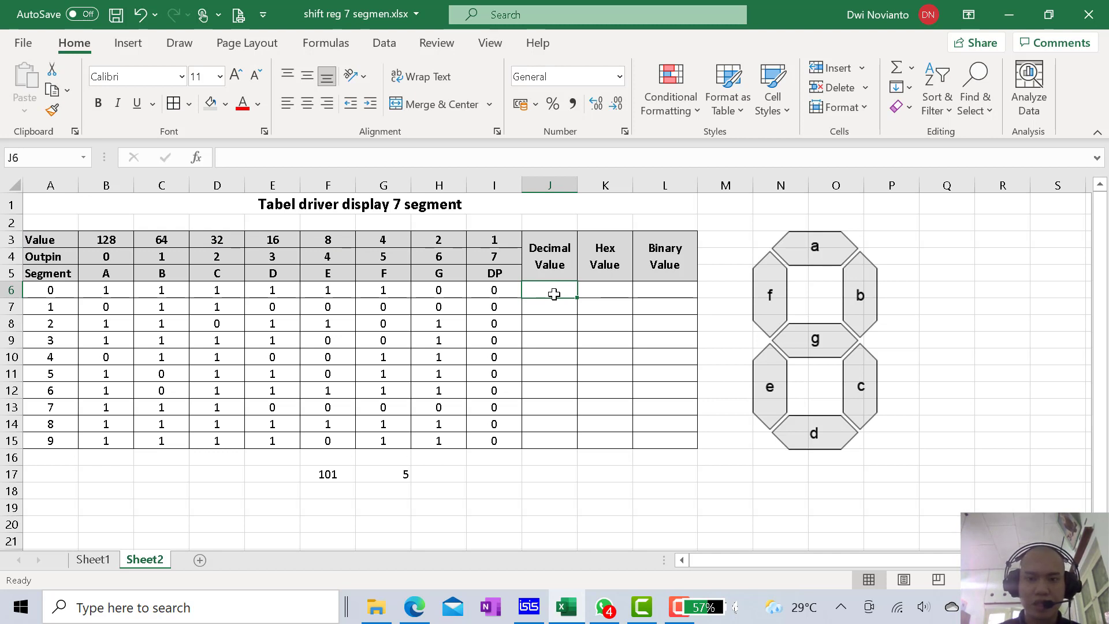
text(=)
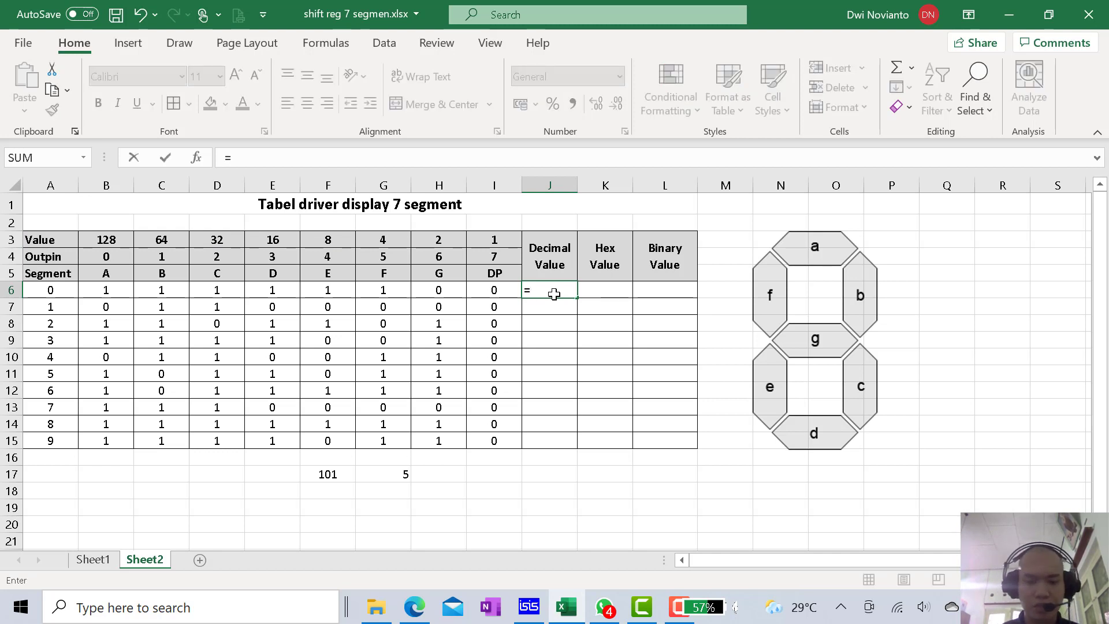
text(s)
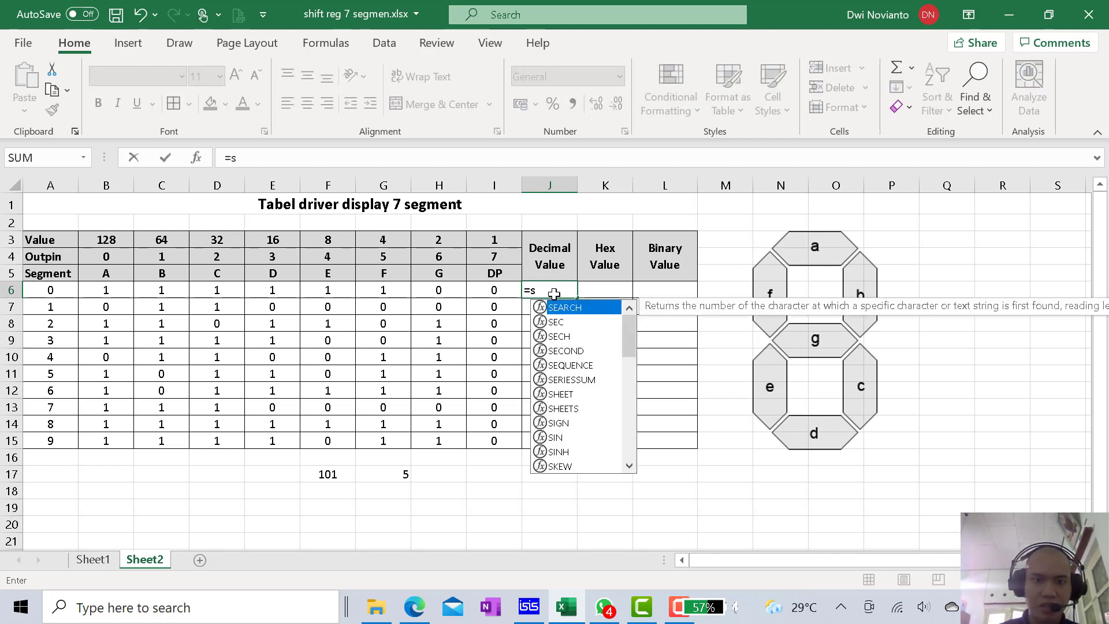
text(umprod)
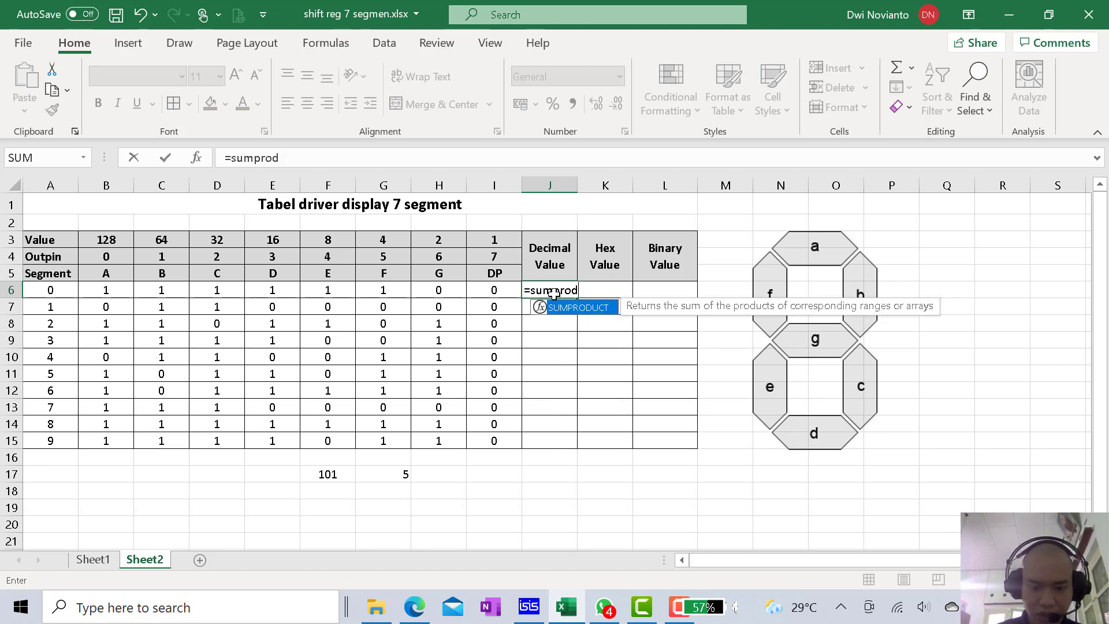
text(uct)
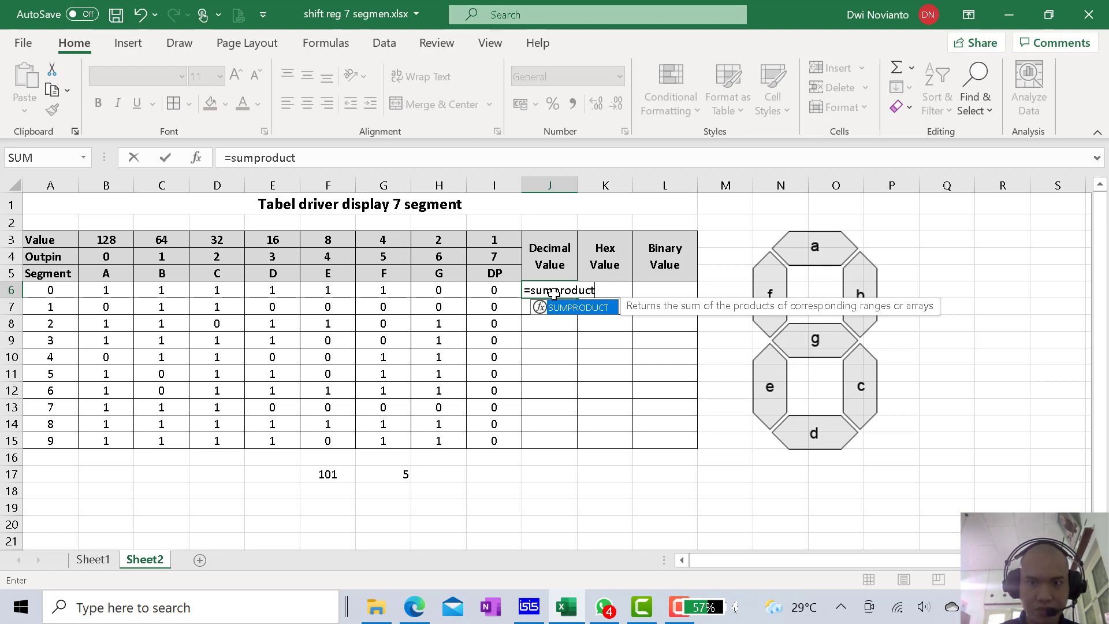
text(()
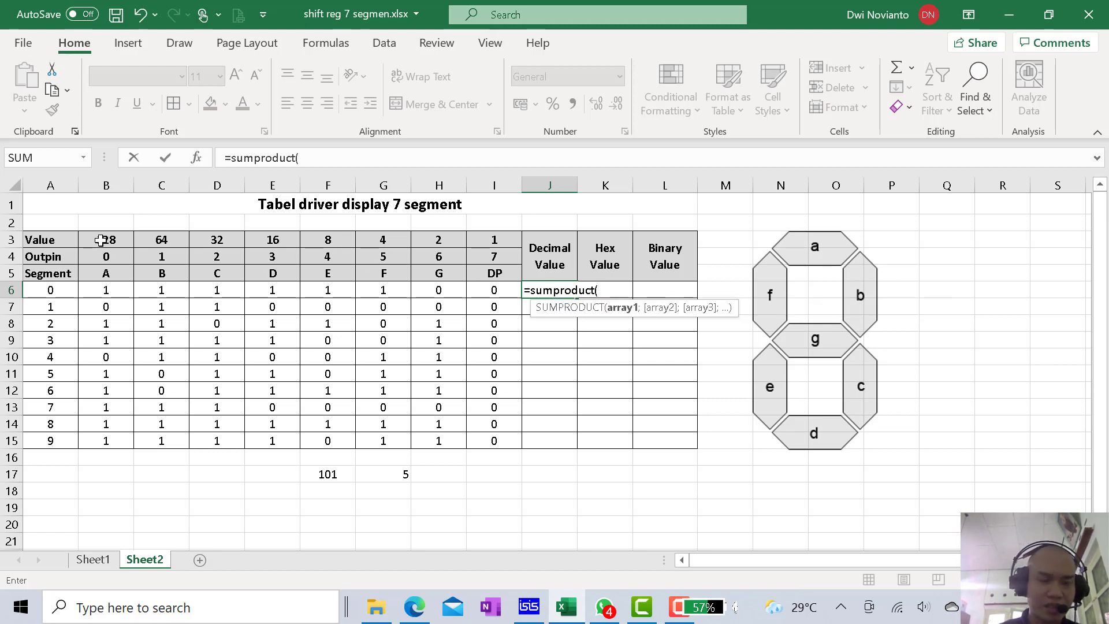
drag(101, 240, 385, 243)
drag(465, 243, 517, 243)
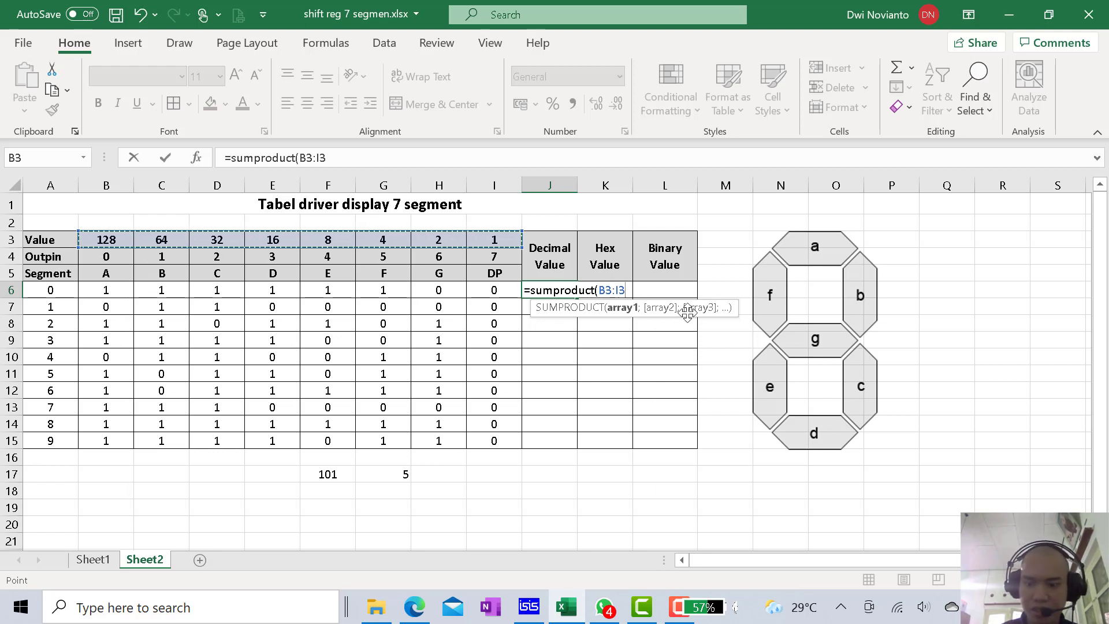
text(;)
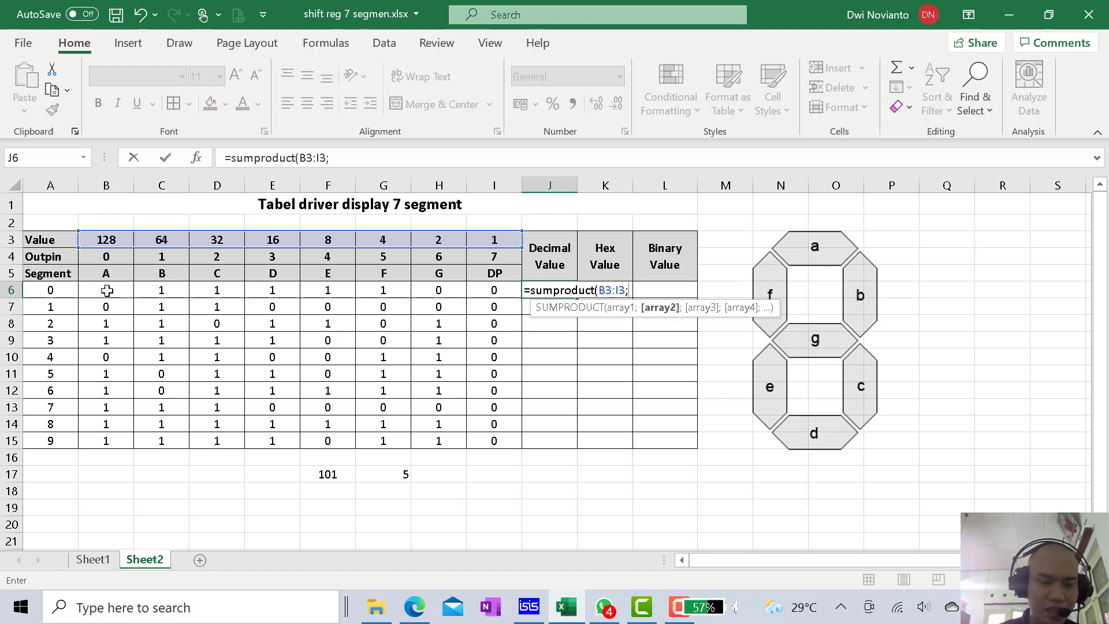
drag(107, 290, 490, 290)
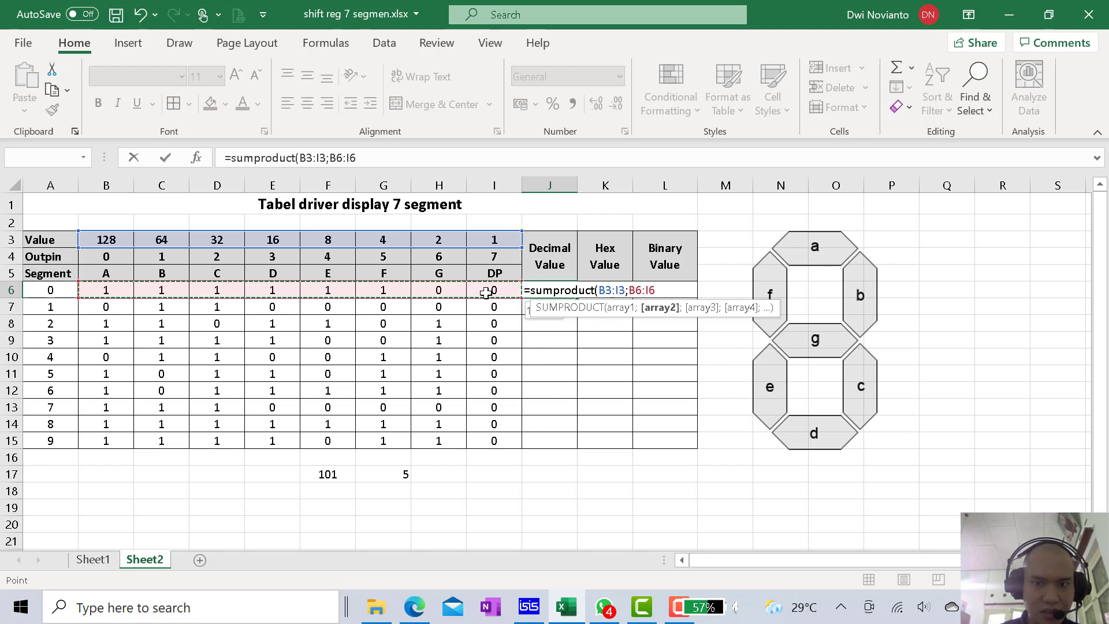
text())
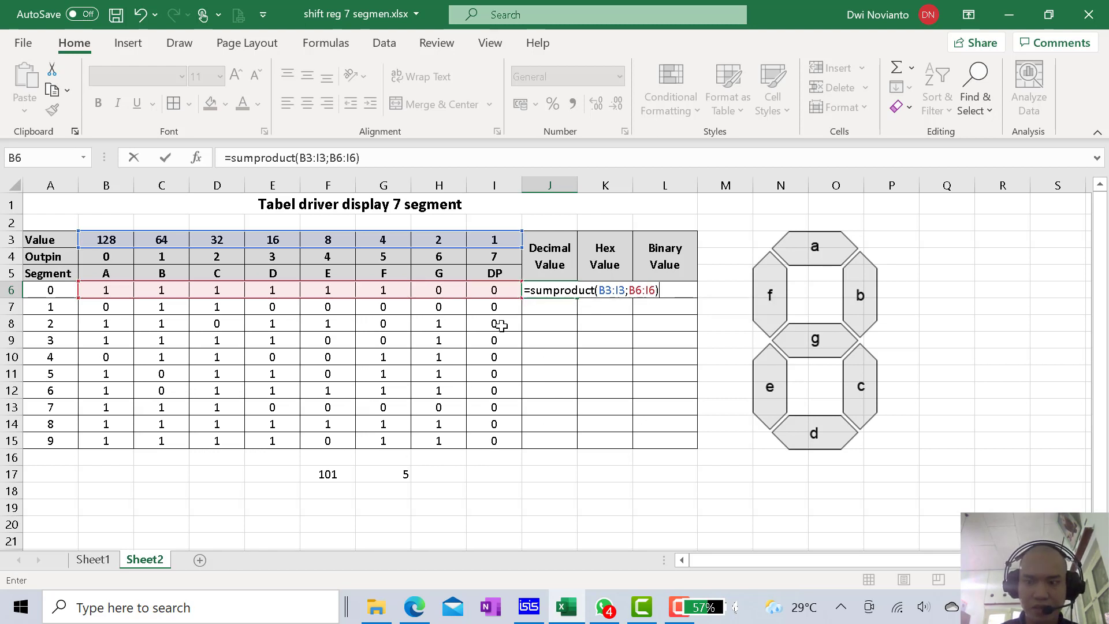
key(Return)
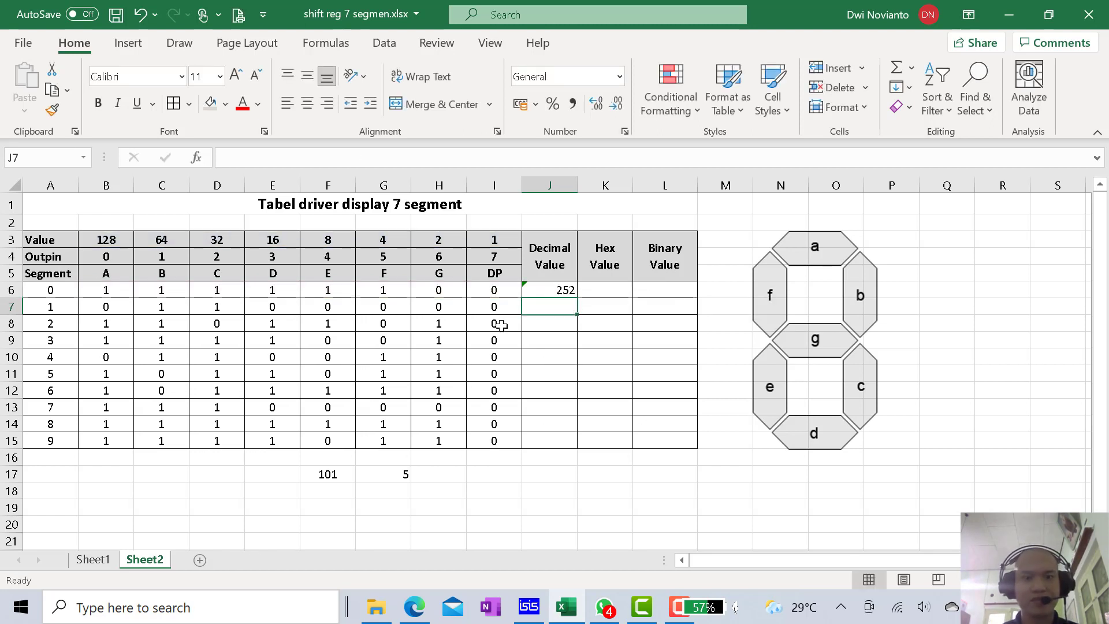
- Fill the SUMPRODUCT formula from J6 down to J15 for the remaining digits
click(570, 289)
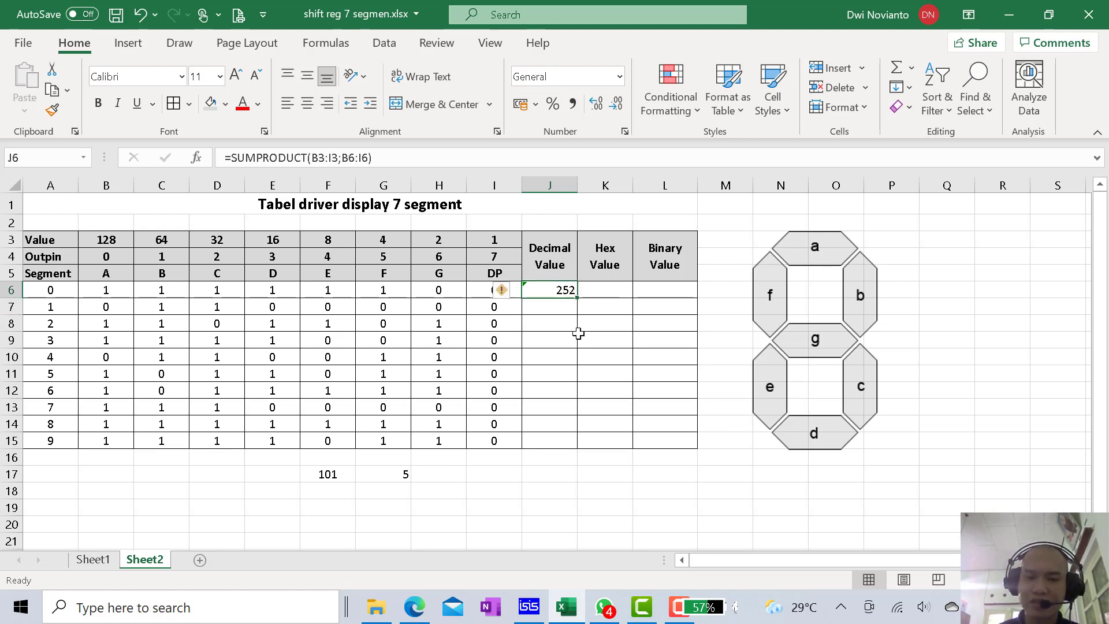
drag(579, 300, 582, 448)
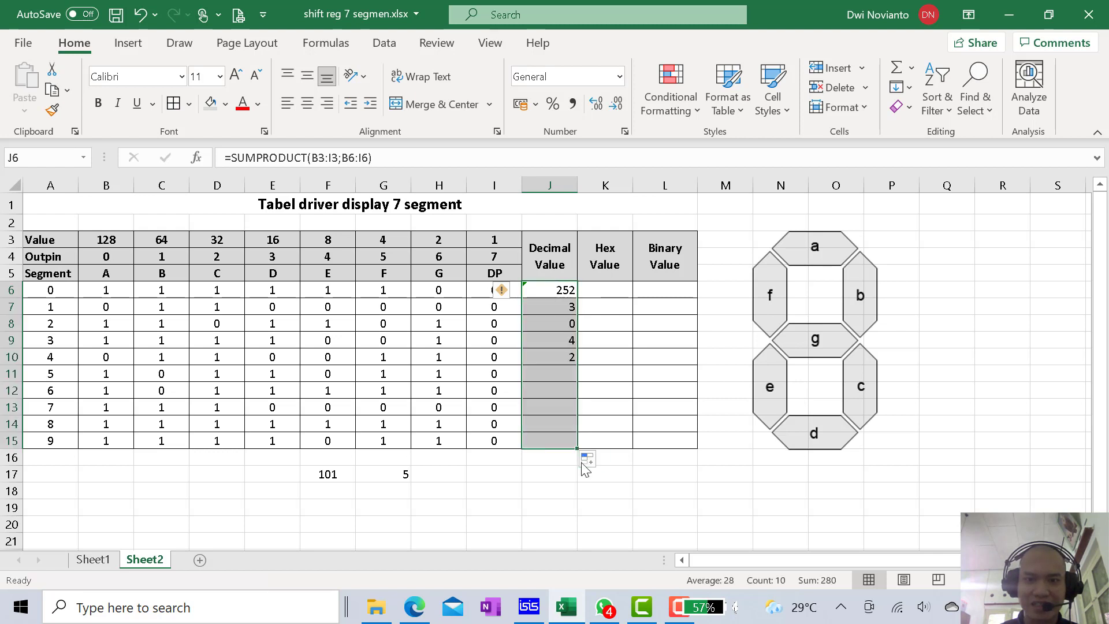
- Examine which weight and bit ranges the Decimal Value formulas in J6, J7 and J8 refer to
click(554, 307)
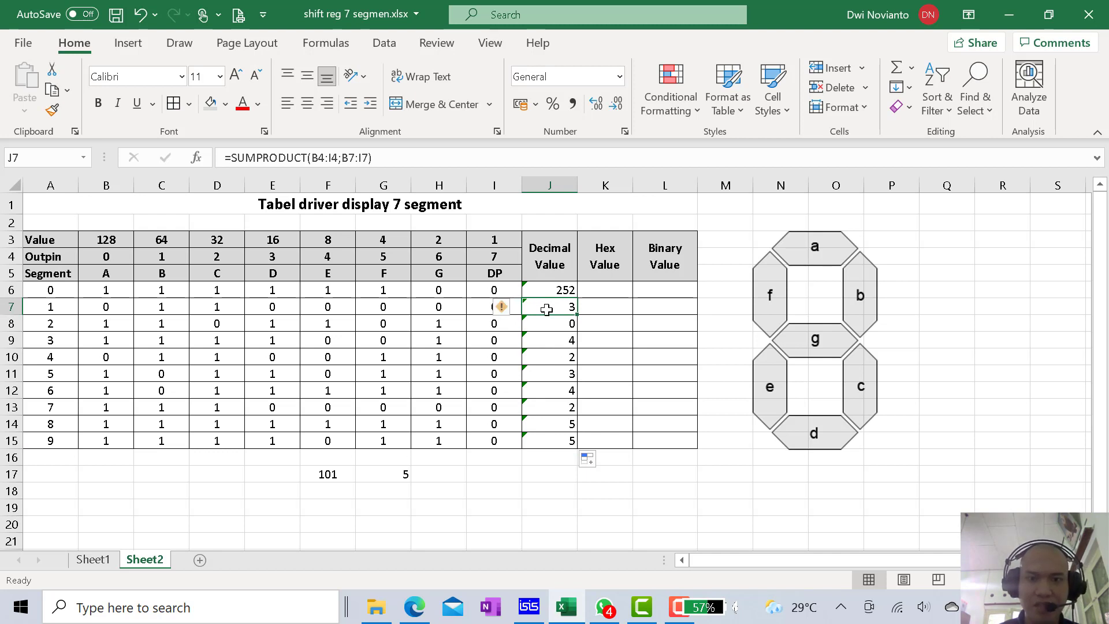
click(444, 310)
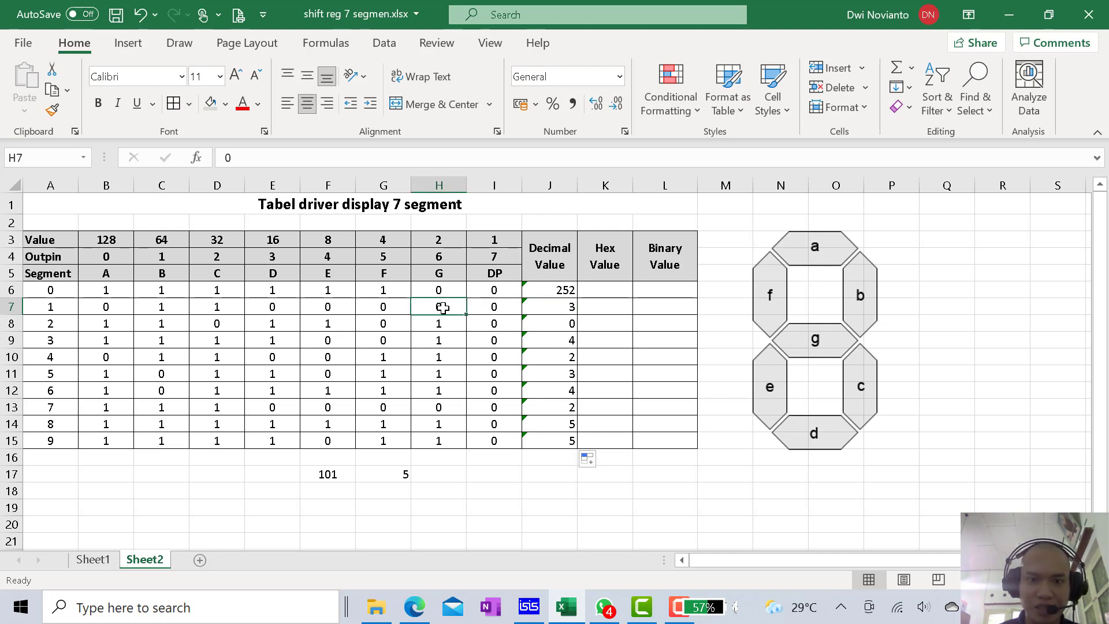
click(483, 306)
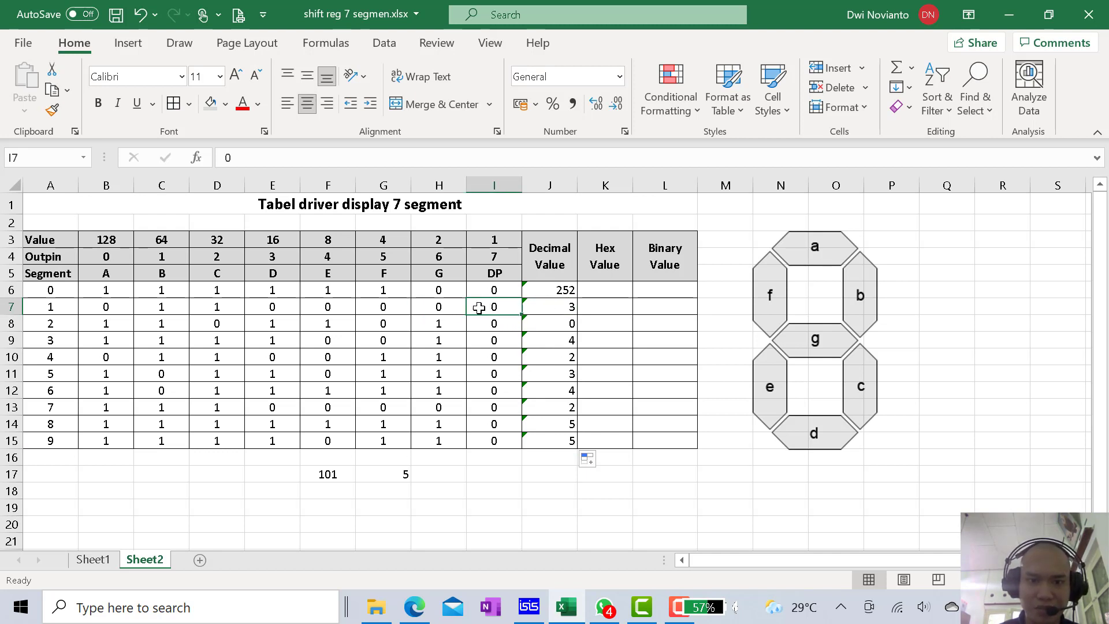
click(567, 310)
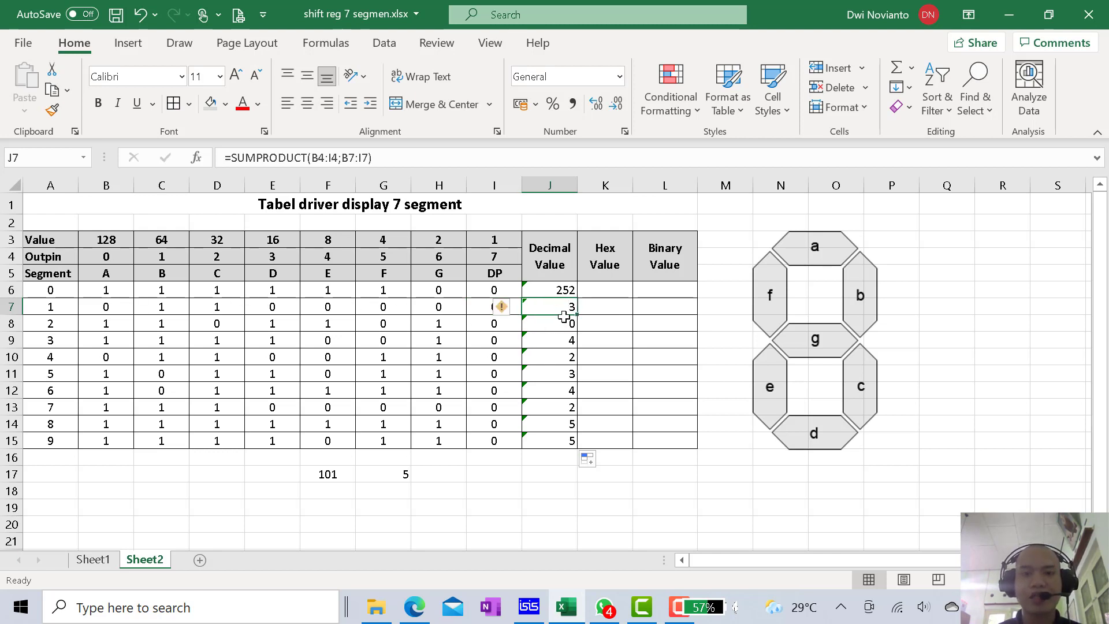
click(566, 290)
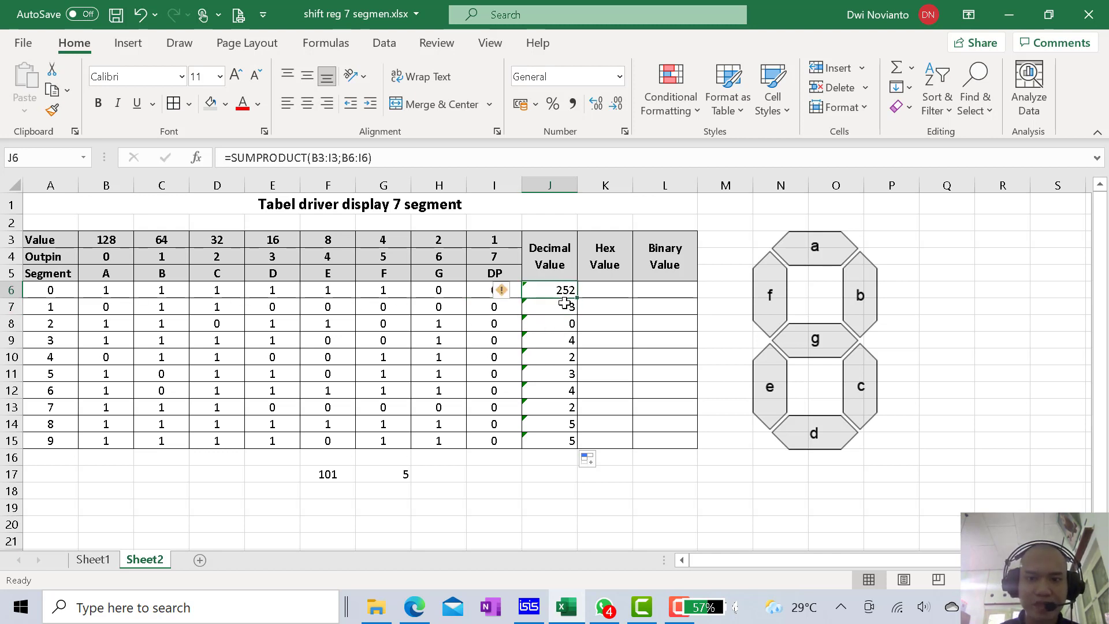
click(448, 158)
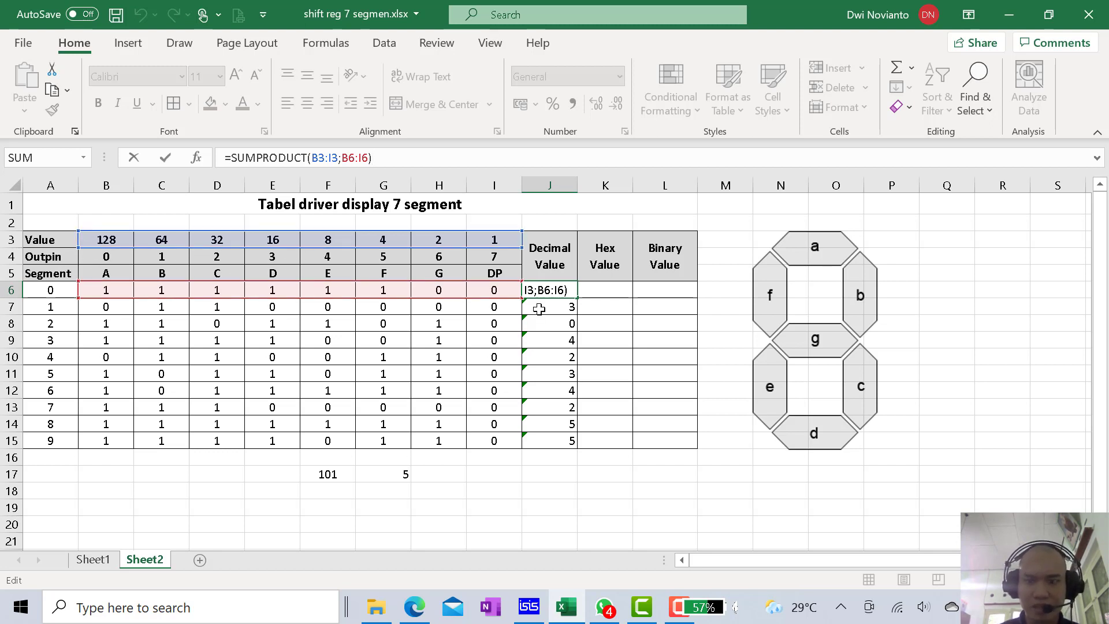
key(Return)
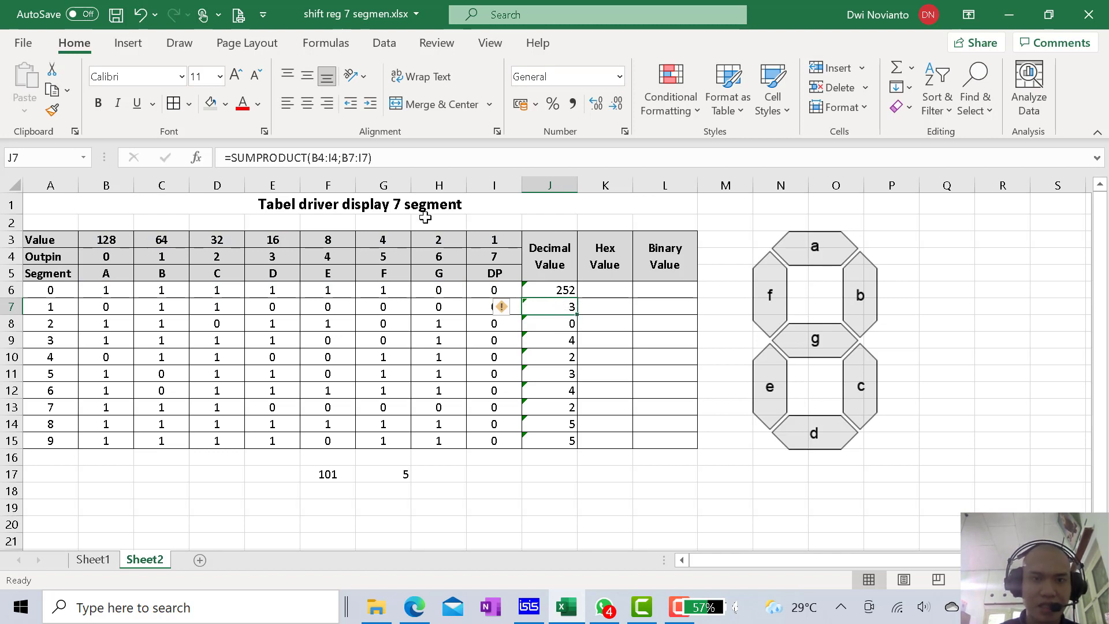
click(399, 160)
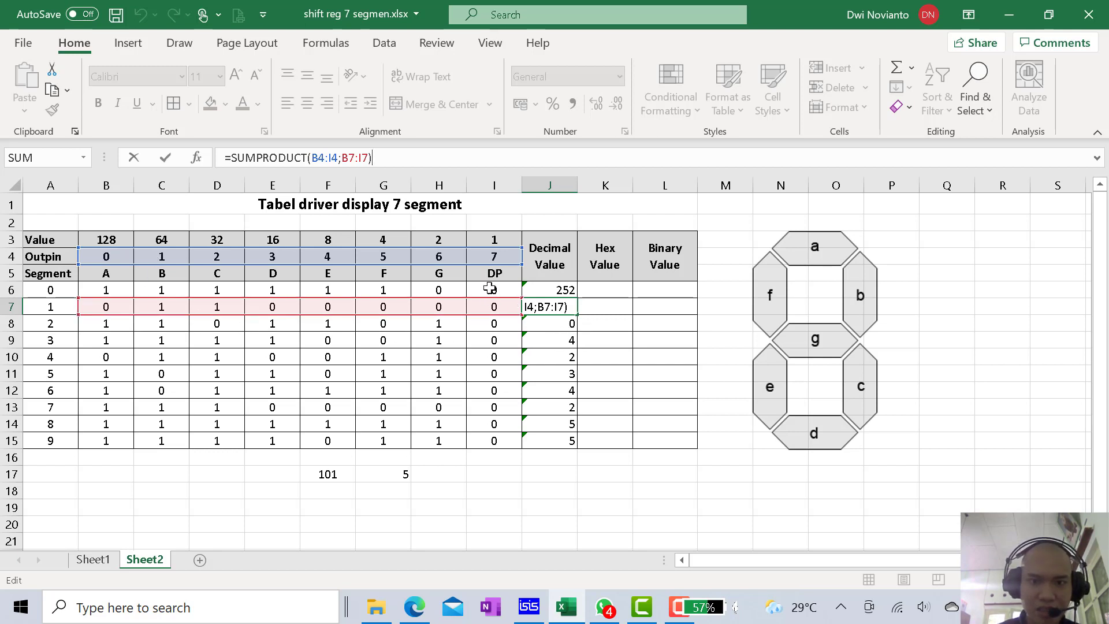
key(Return)
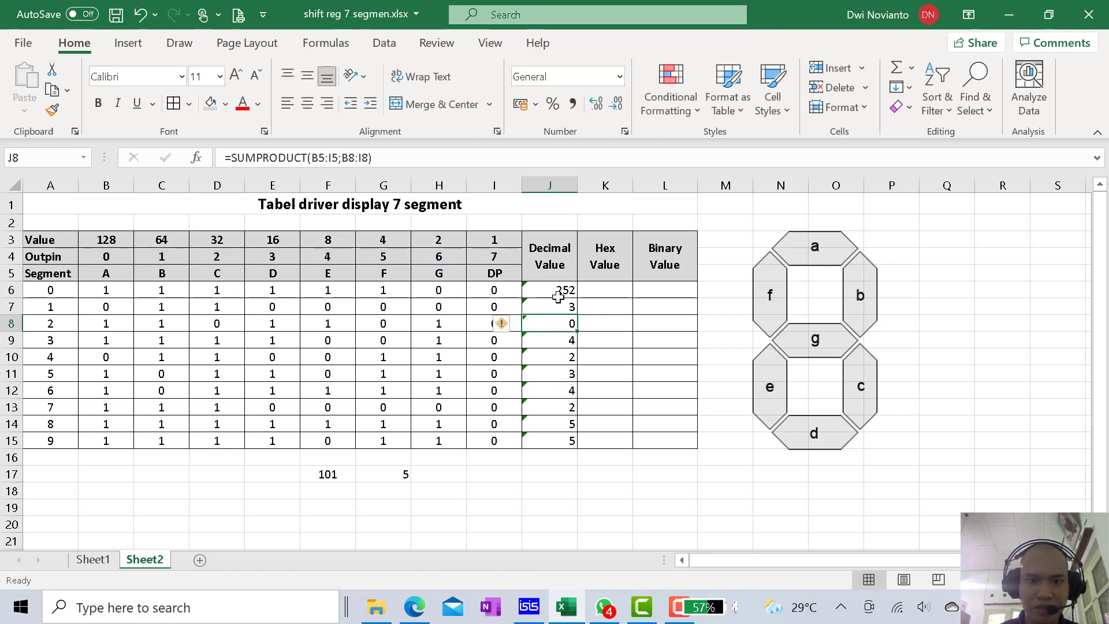
click(511, 154)
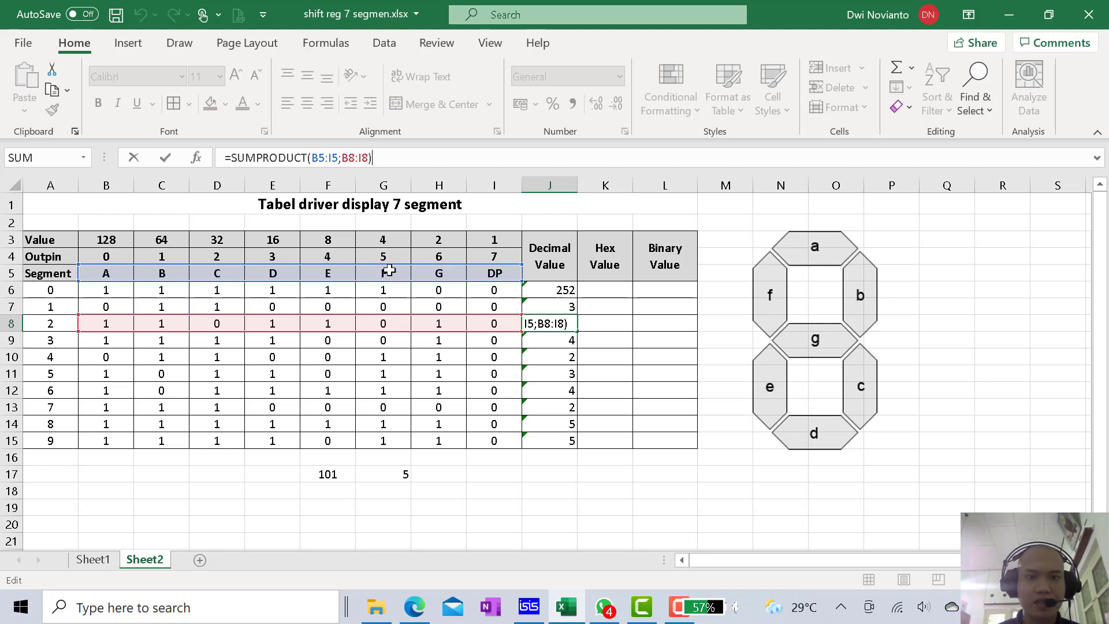
key(Return)
click(558, 291)
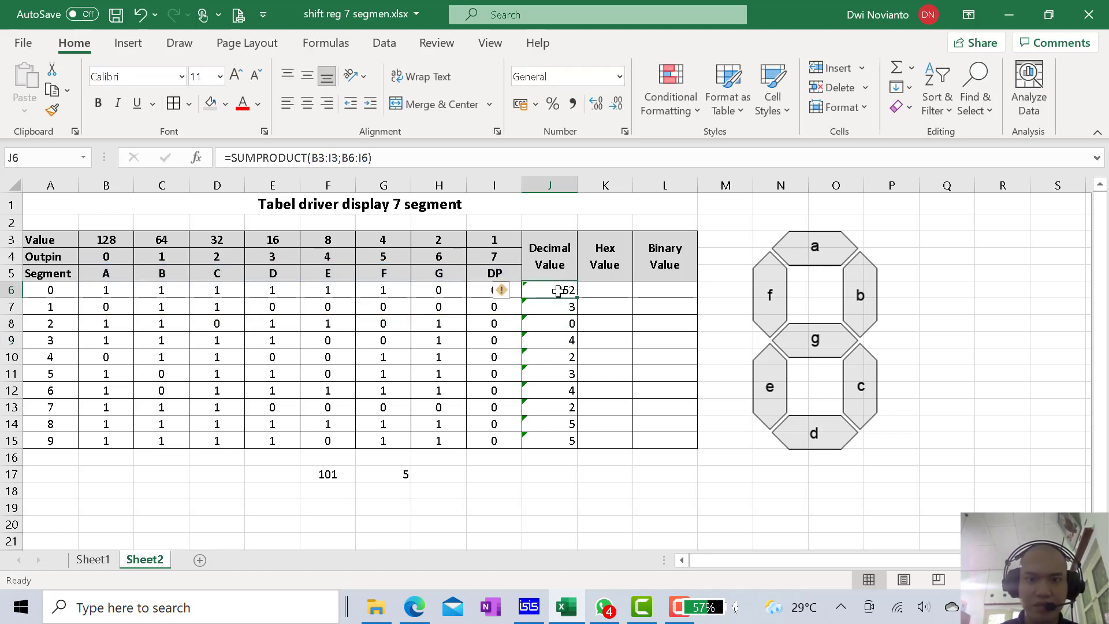
- Lock the weight range in J6's SUMPRODUCT formula to row 3 as B$3:I$3, and refill the formula down to J15
click(448, 157)
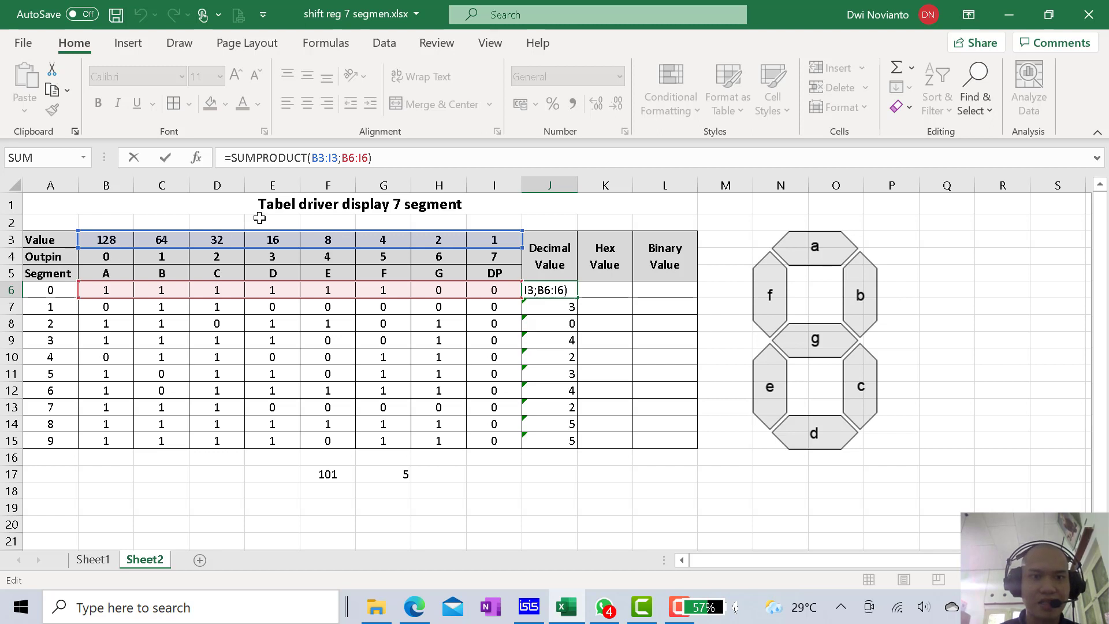
click(318, 157)
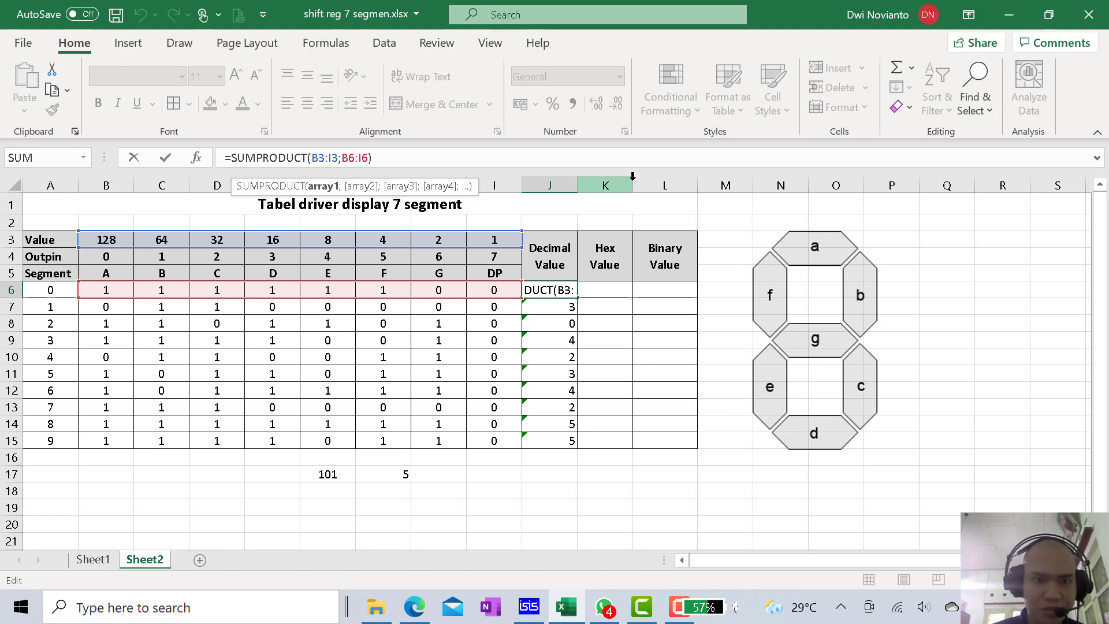
text($)
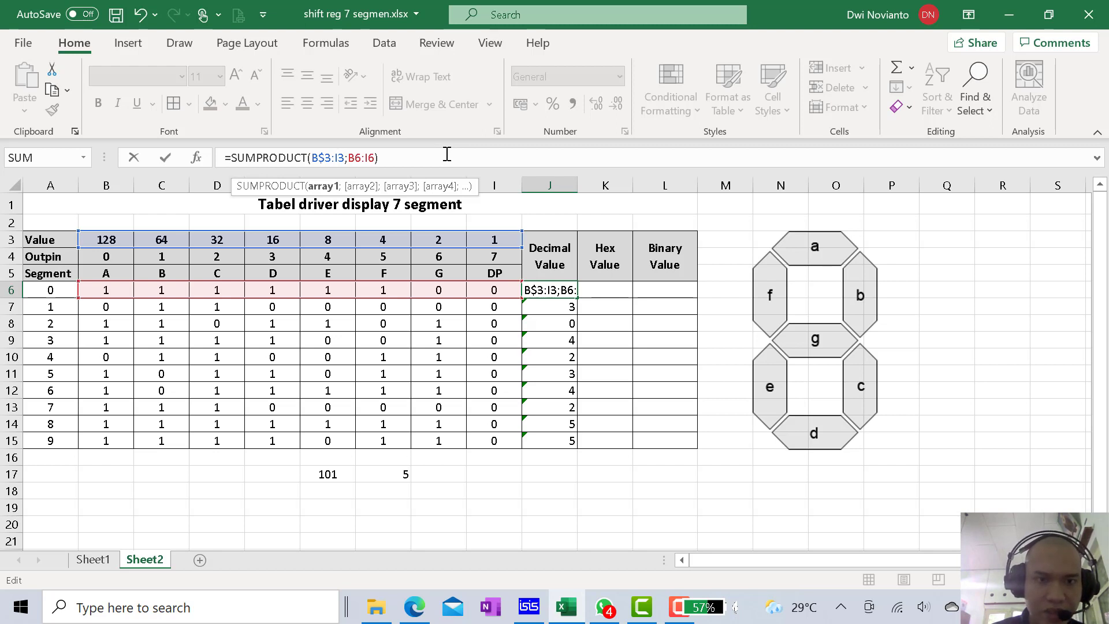
text($)
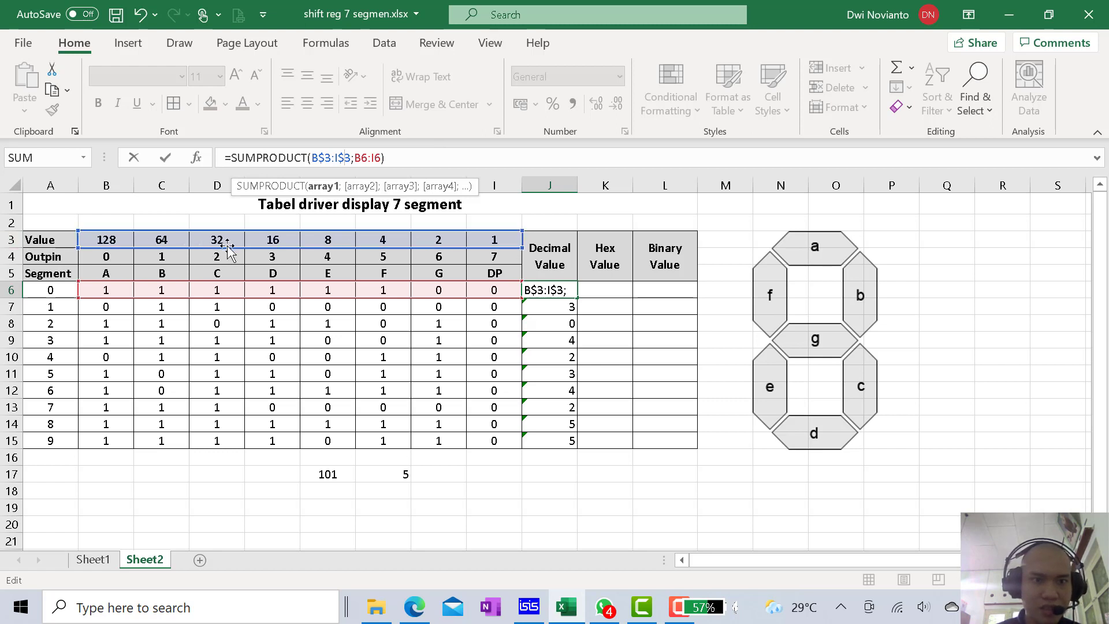
click(413, 154)
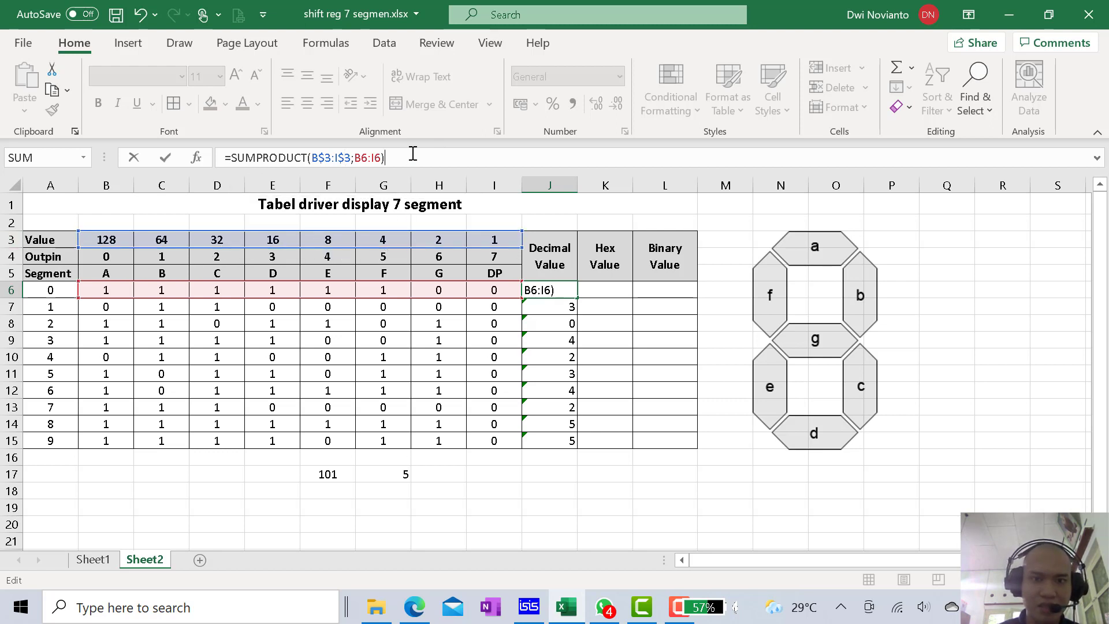
key(Return)
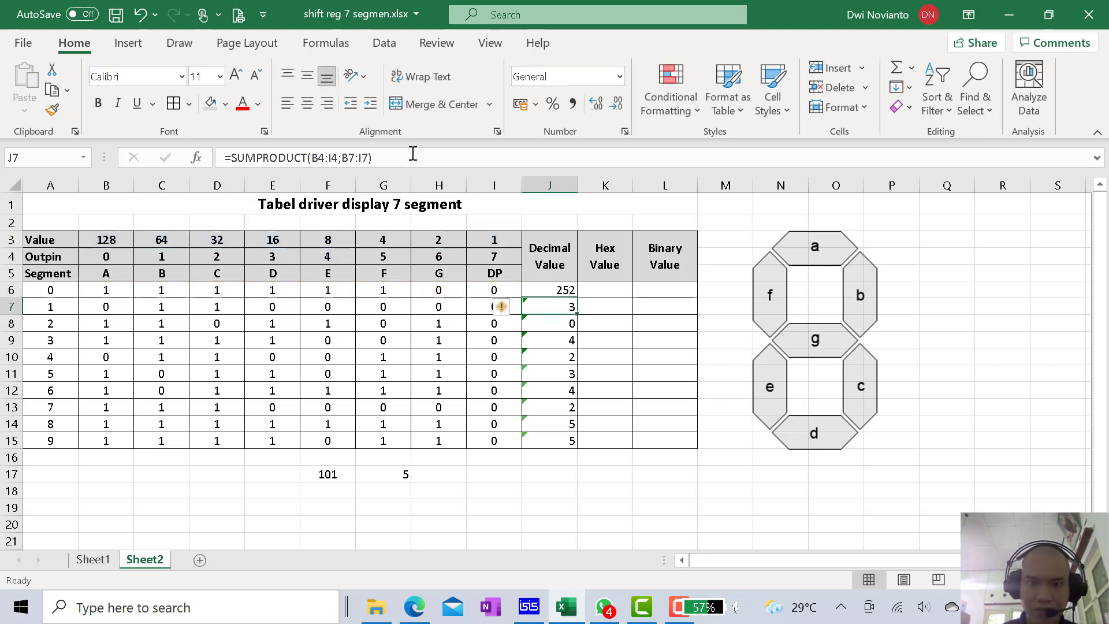
click(571, 290)
drag(578, 298, 576, 444)
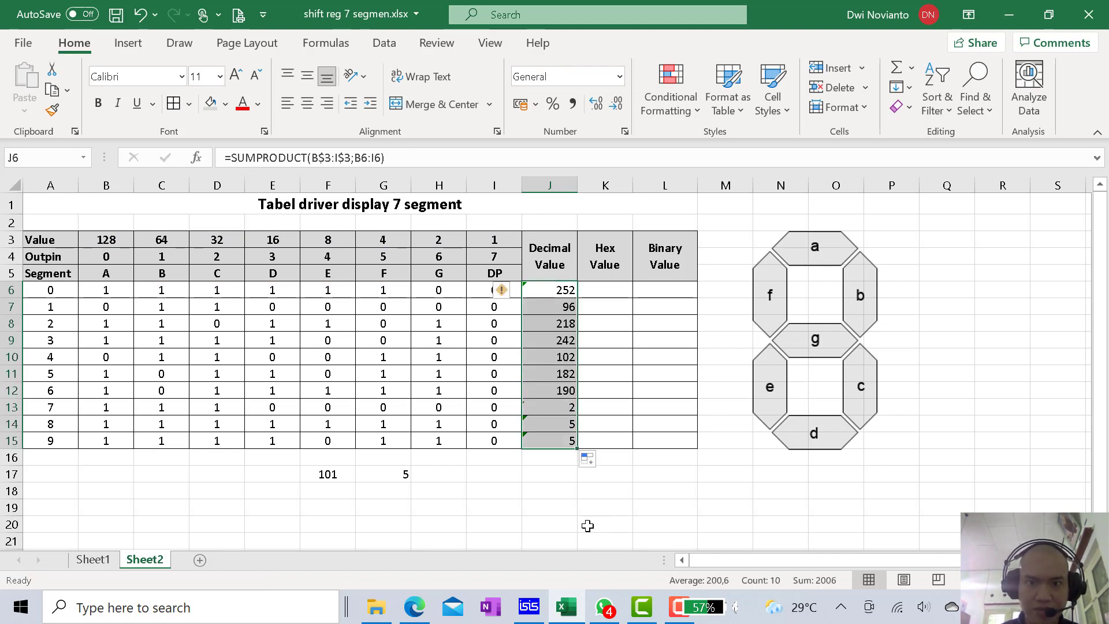
- Examine which weight and bit ranges the Decimal Value formulas for digits 1 and 7 in J7 and J13 refer to
click(551, 308)
click(467, 150)
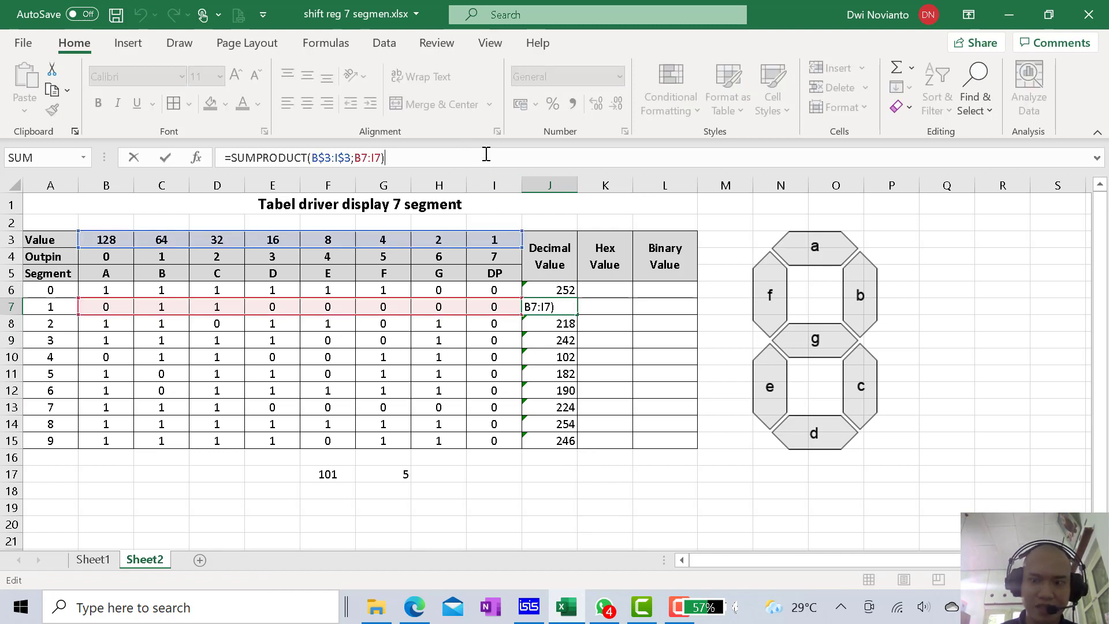
key(Return)
click(566, 408)
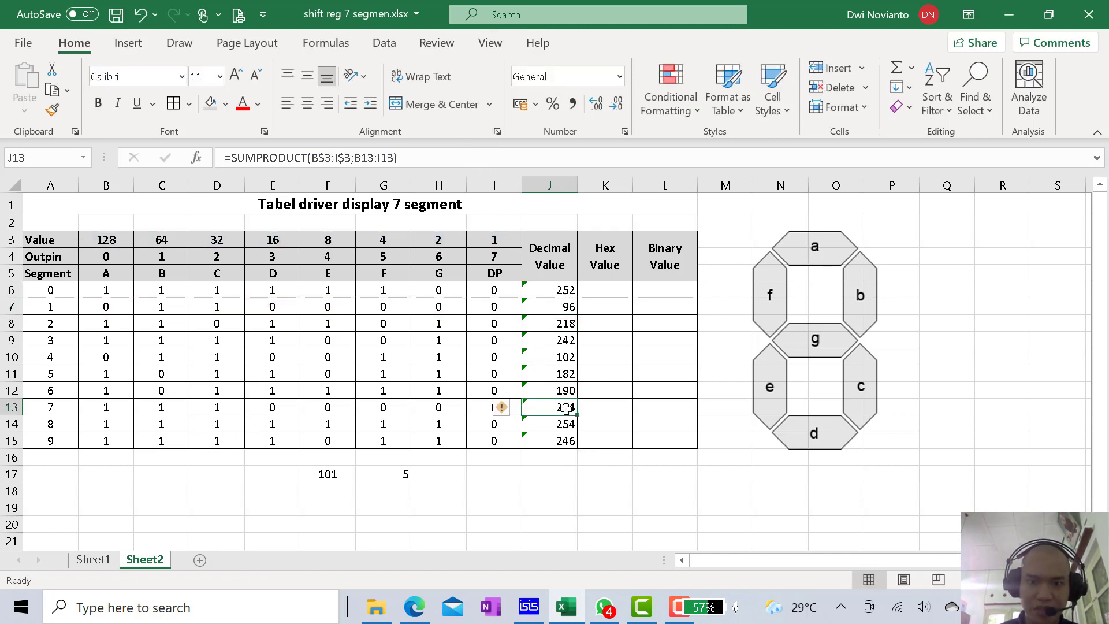
click(469, 158)
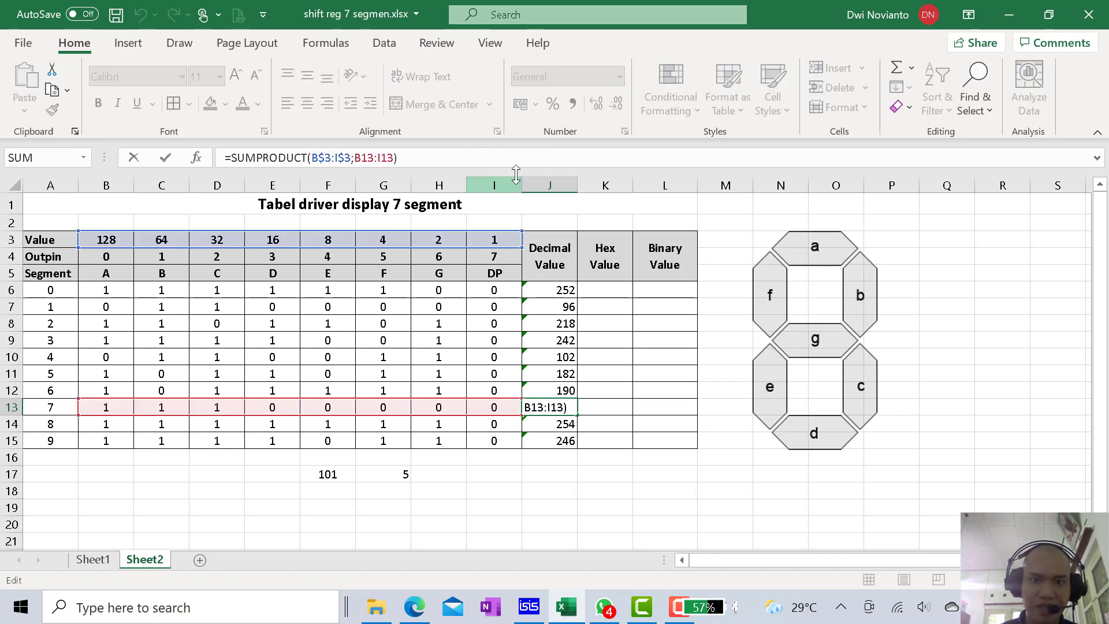
click(313, 158)
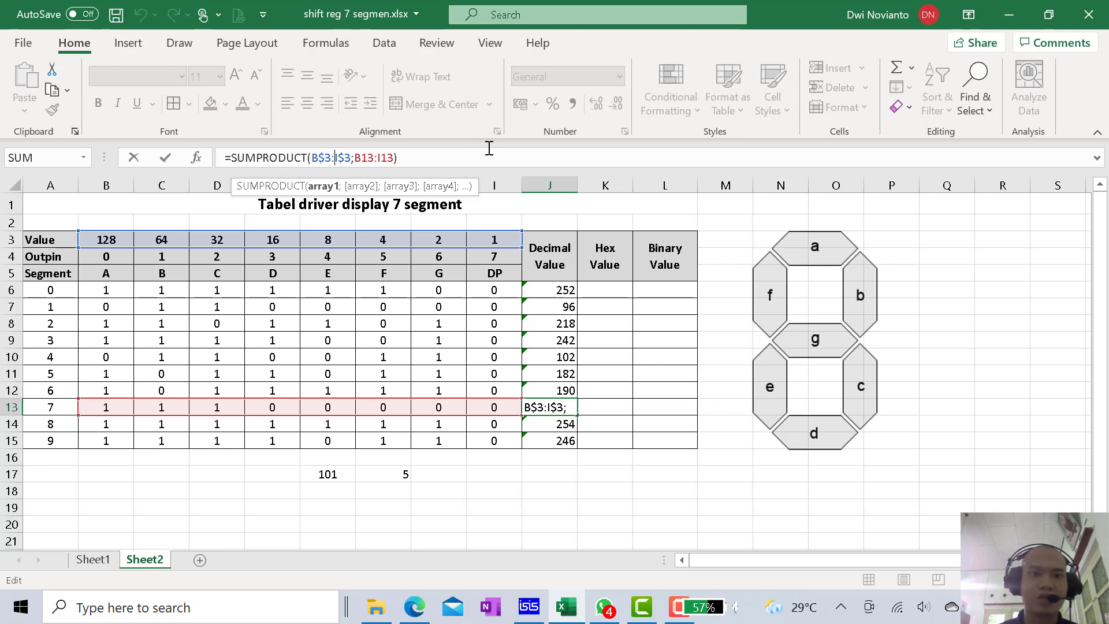
click(412, 159)
key(Return)
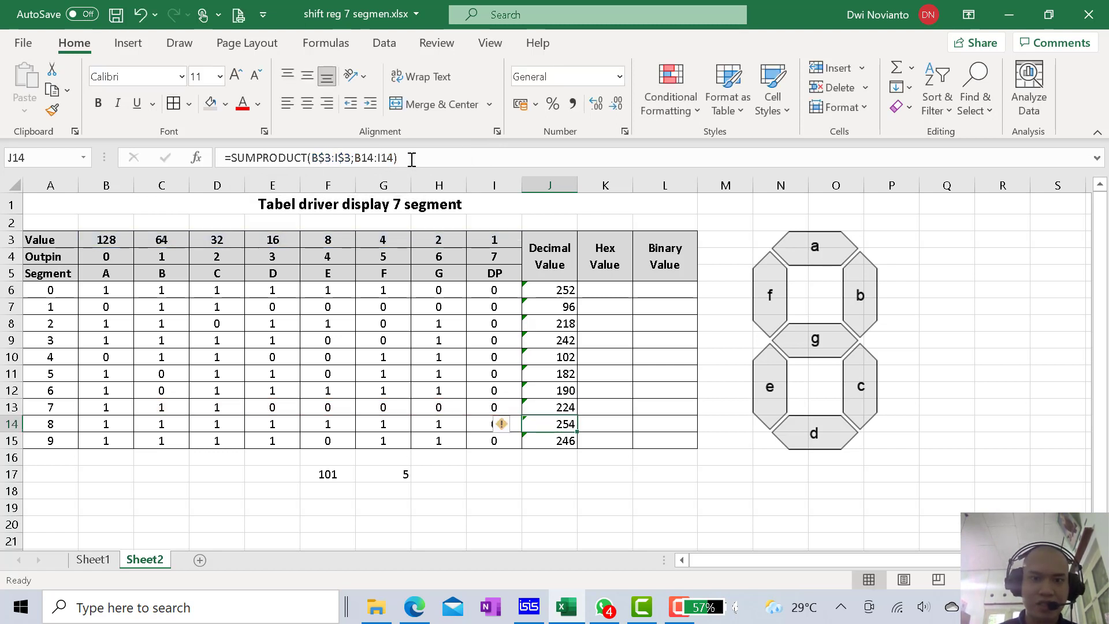
- Convert digit 0's decimal value to hexadecimal in K6 with =dec2hex(J6)
click(612, 289)
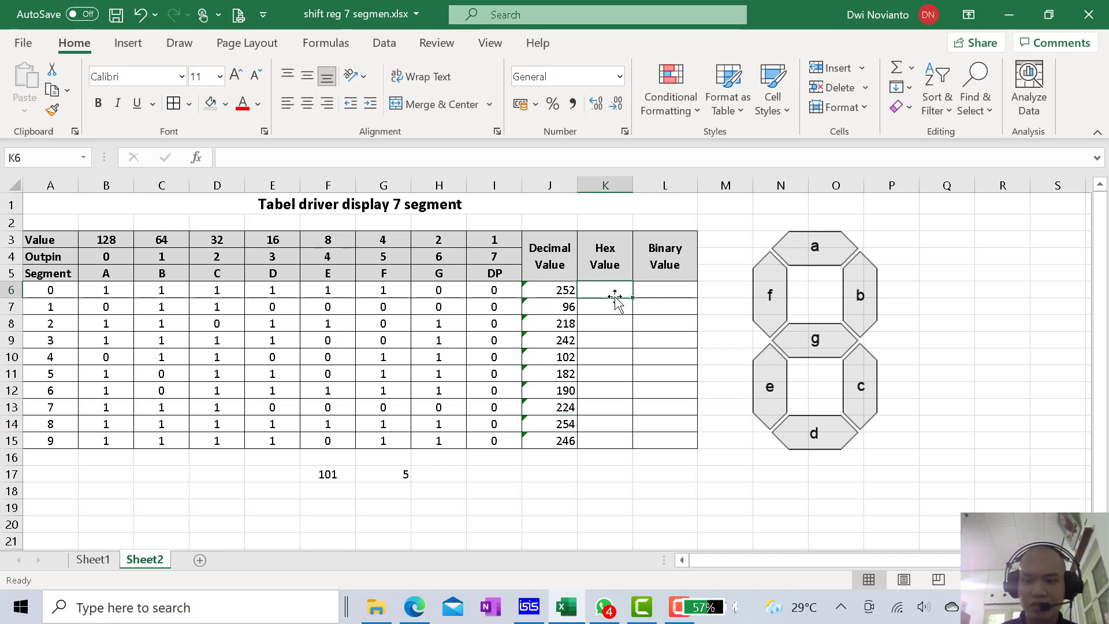
text(=)
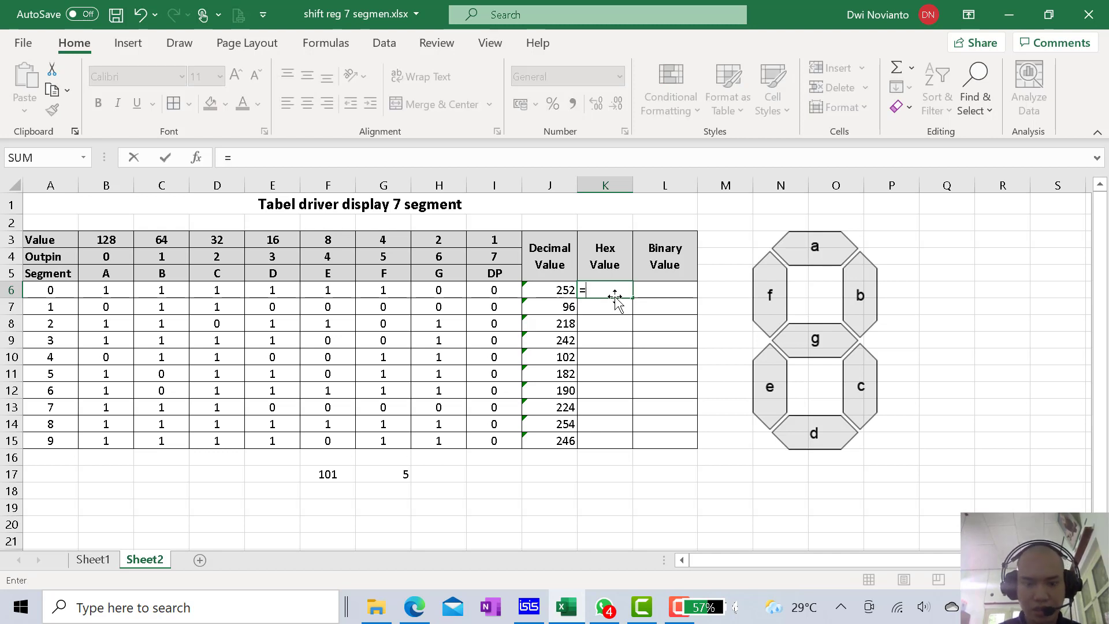
text(dec2)
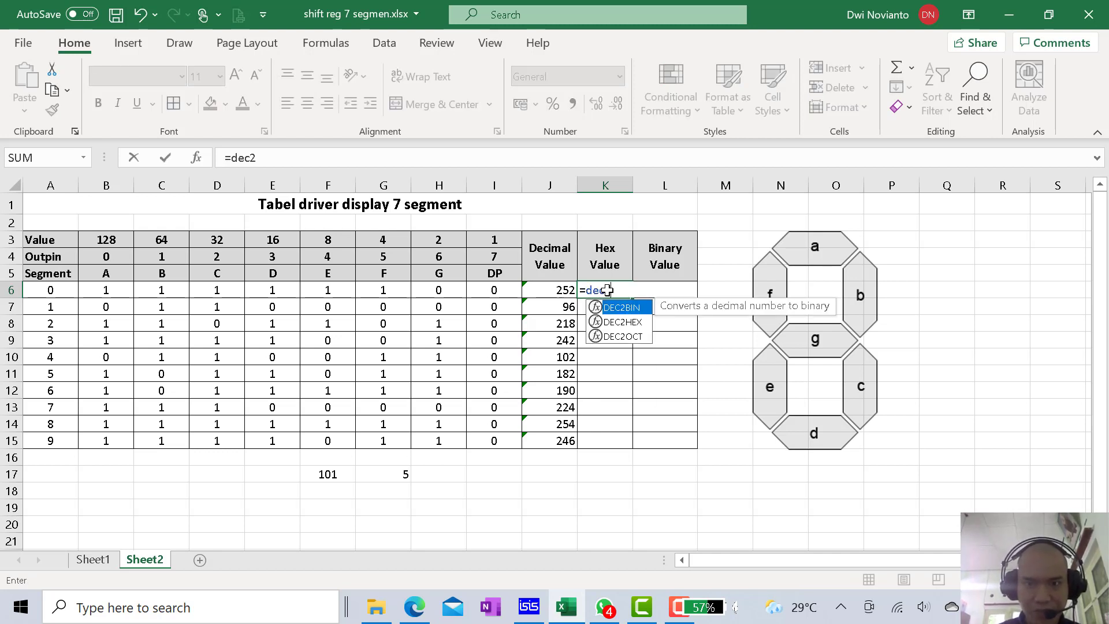
text(he)
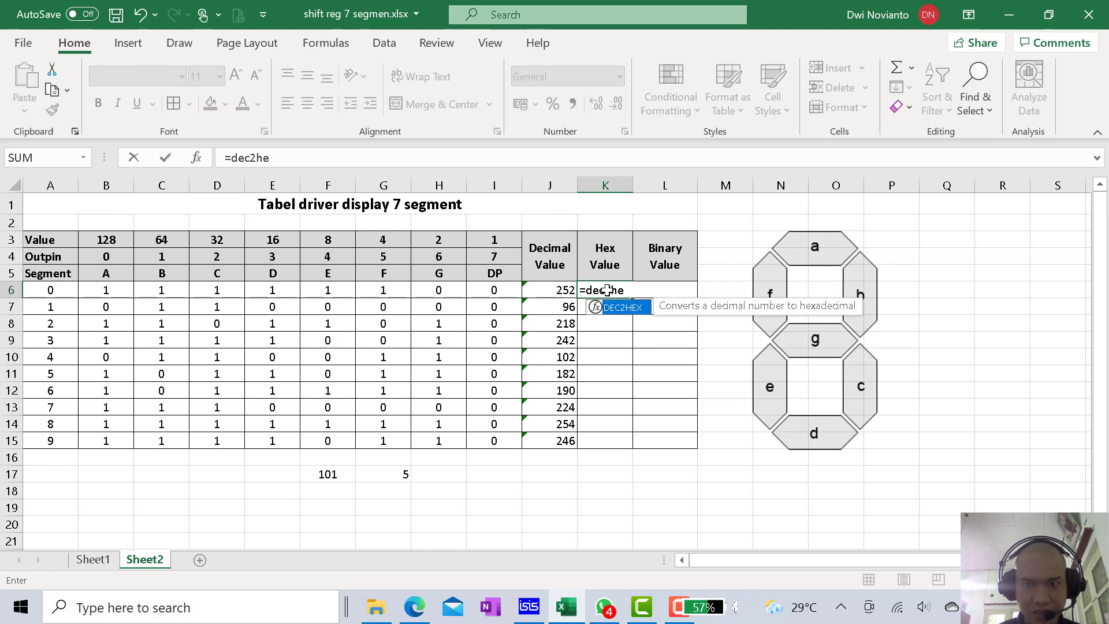
text(x()
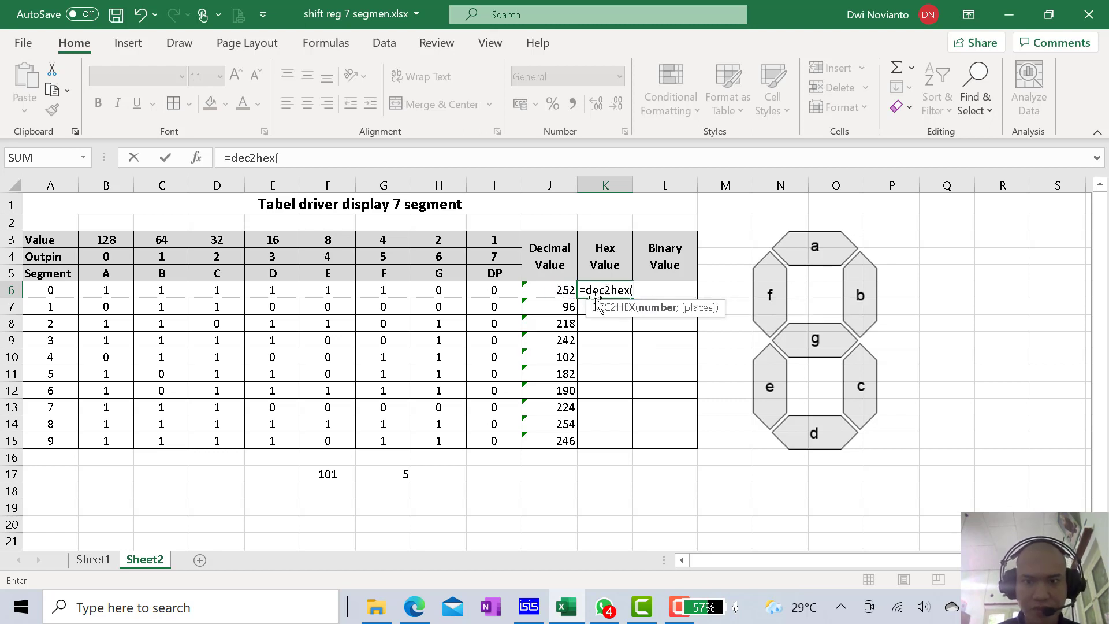
click(553, 289)
text())
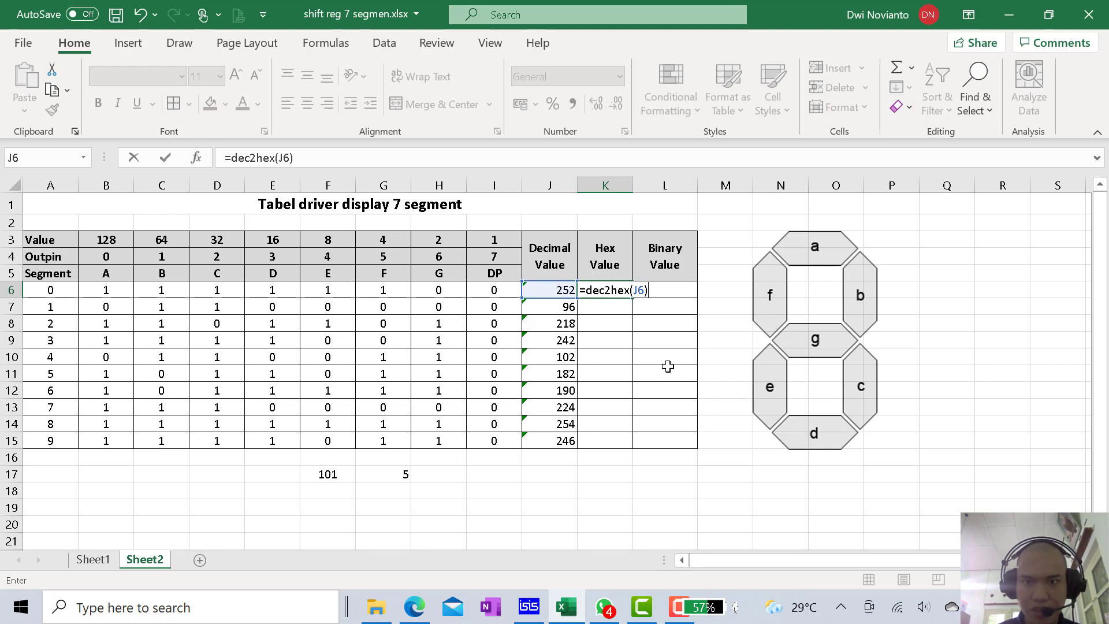
key(Return)
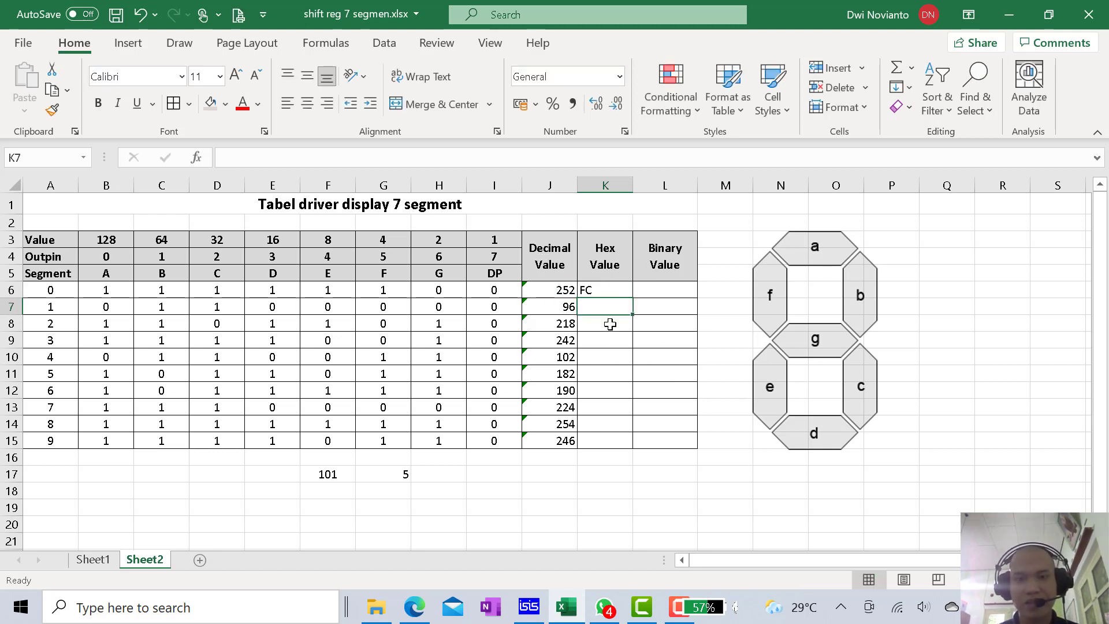
- Fill the DEC2HEX formula from K6 down to K15 for the remaining digits
click(599, 289)
drag(632, 298, 630, 446)
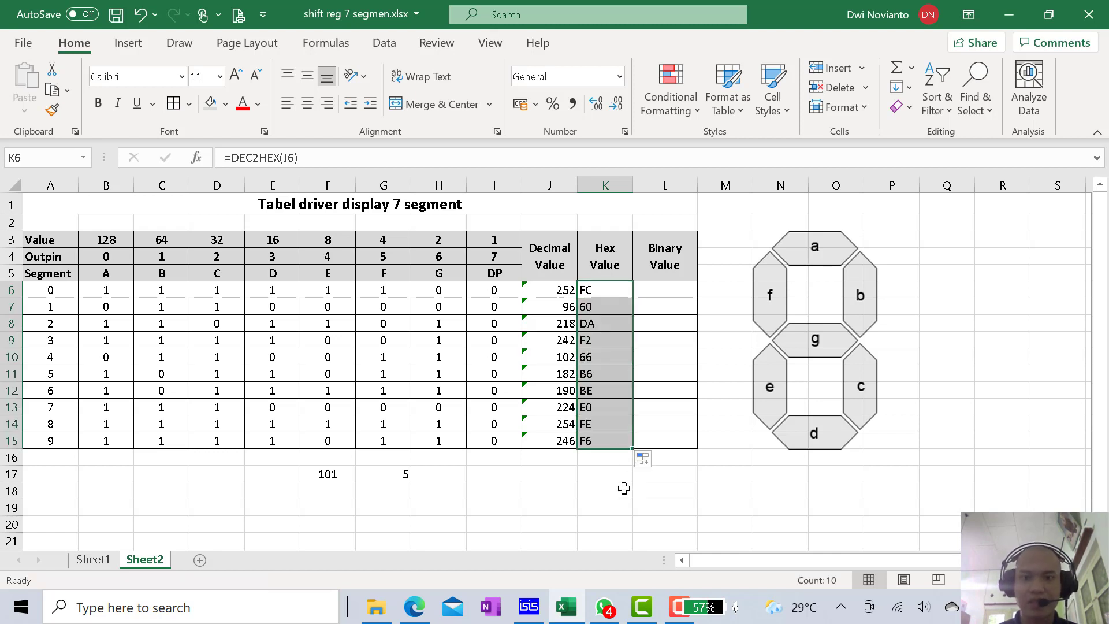
click(608, 290)
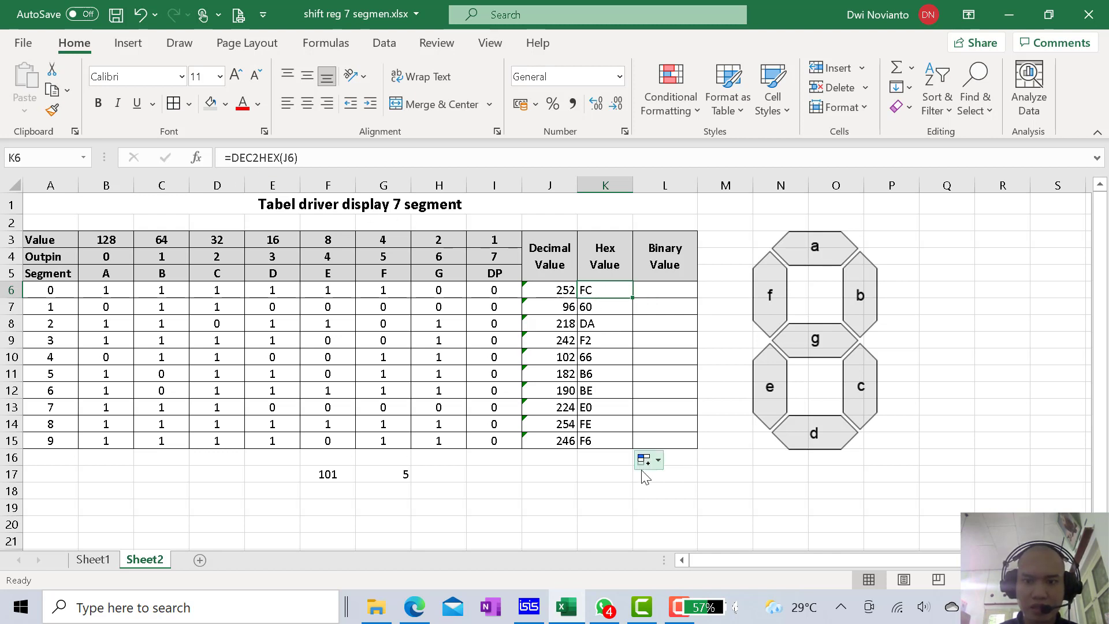
- Enter 0xFC in K18, below the Hex Value column, as an example of the prefixed hex notation
click(600, 491)
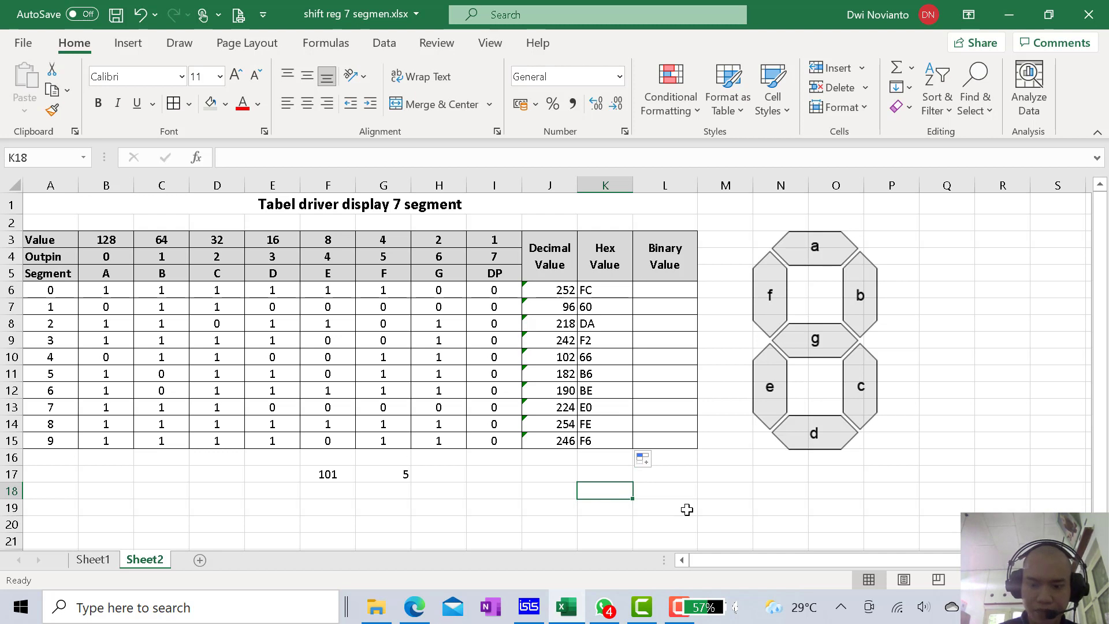
text(0x)
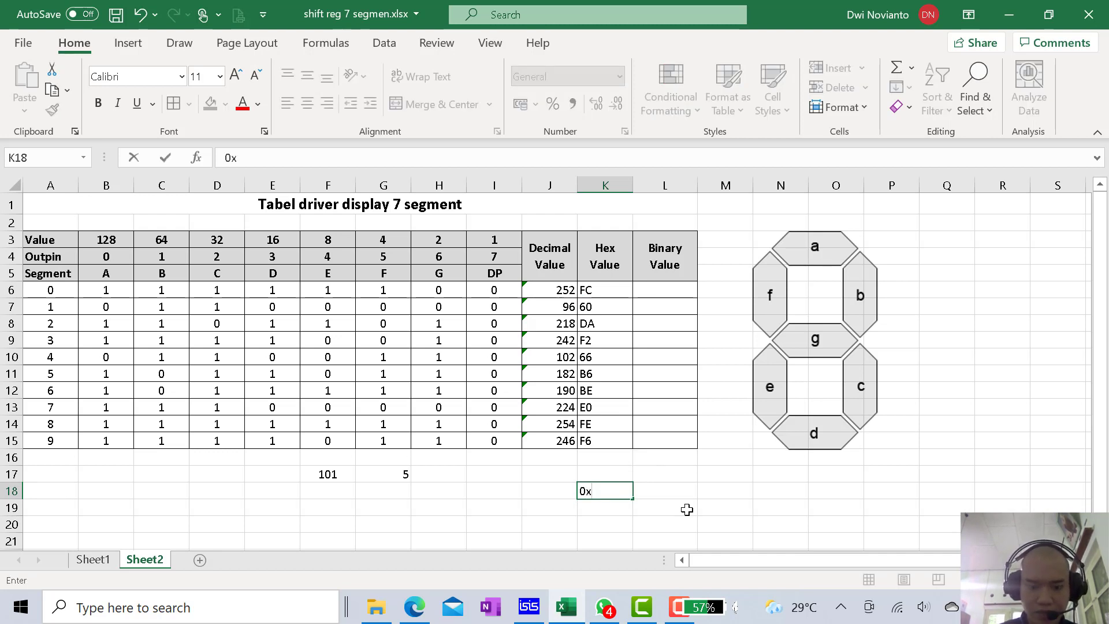
text(FC)
click(687, 510)
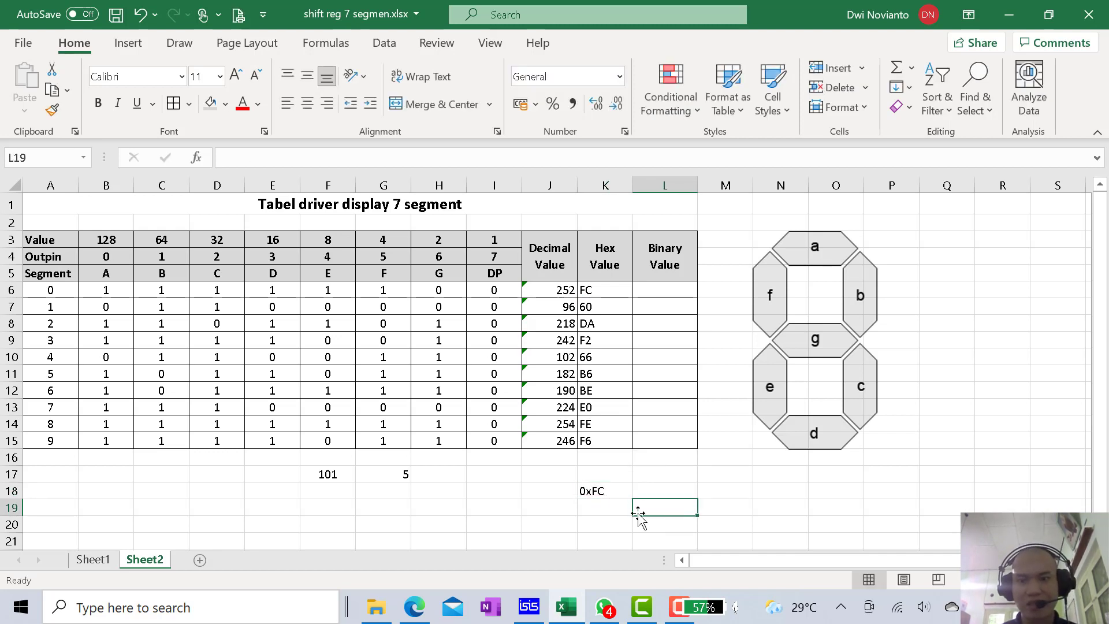
click(601, 492)
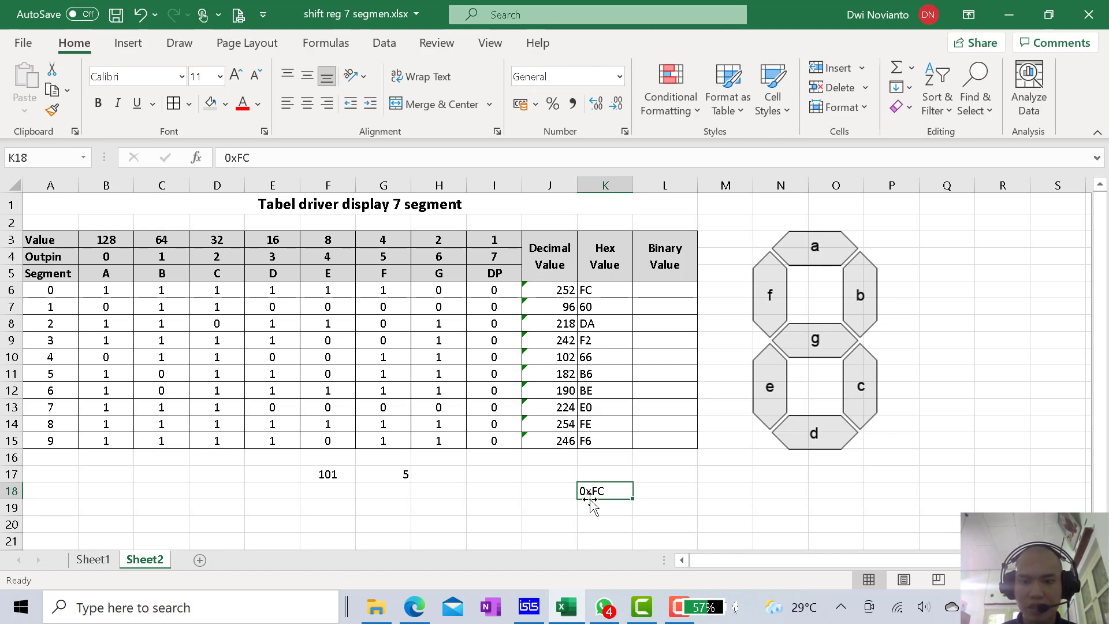
click(666, 493)
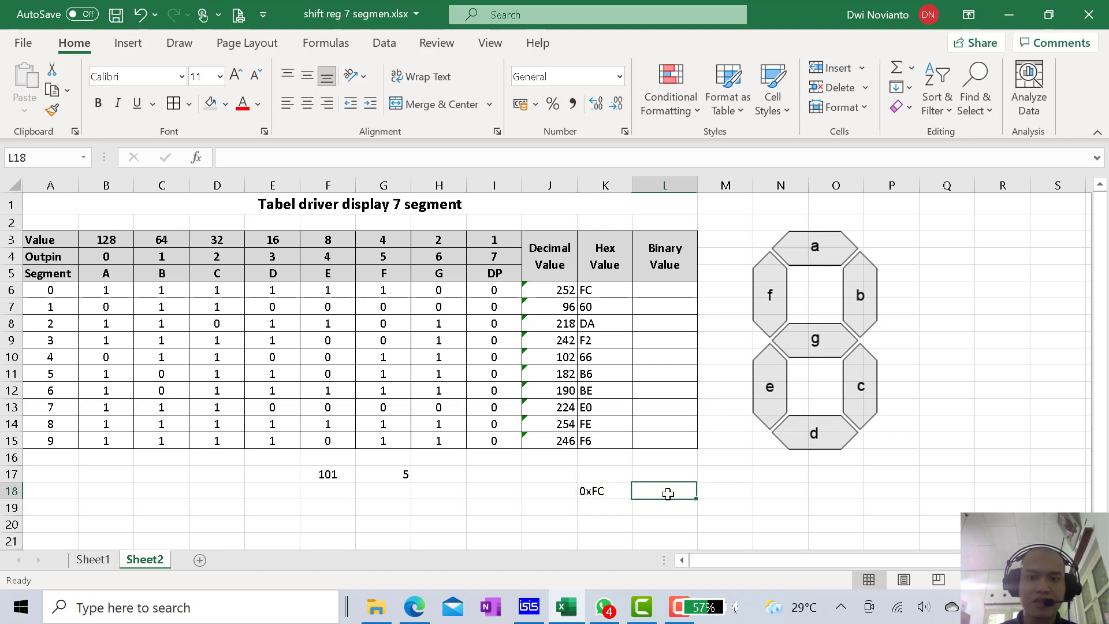
- Wrap digit 0's DEC2HEX(J6) formula in K6 in a CONCATENATE function
click(592, 291)
click(234, 162)
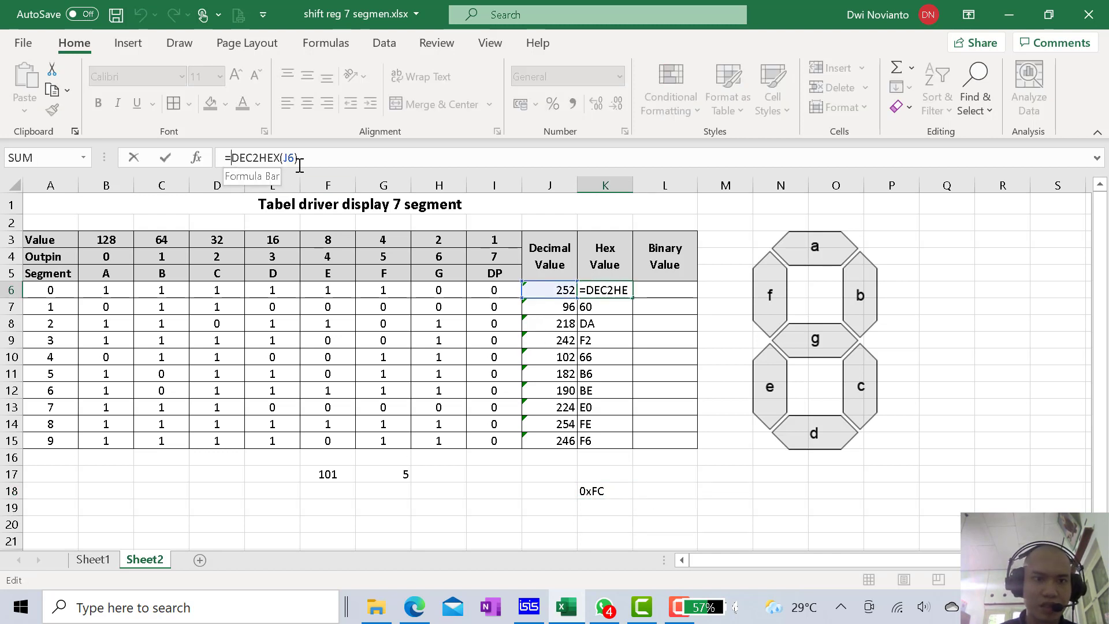
text(con)
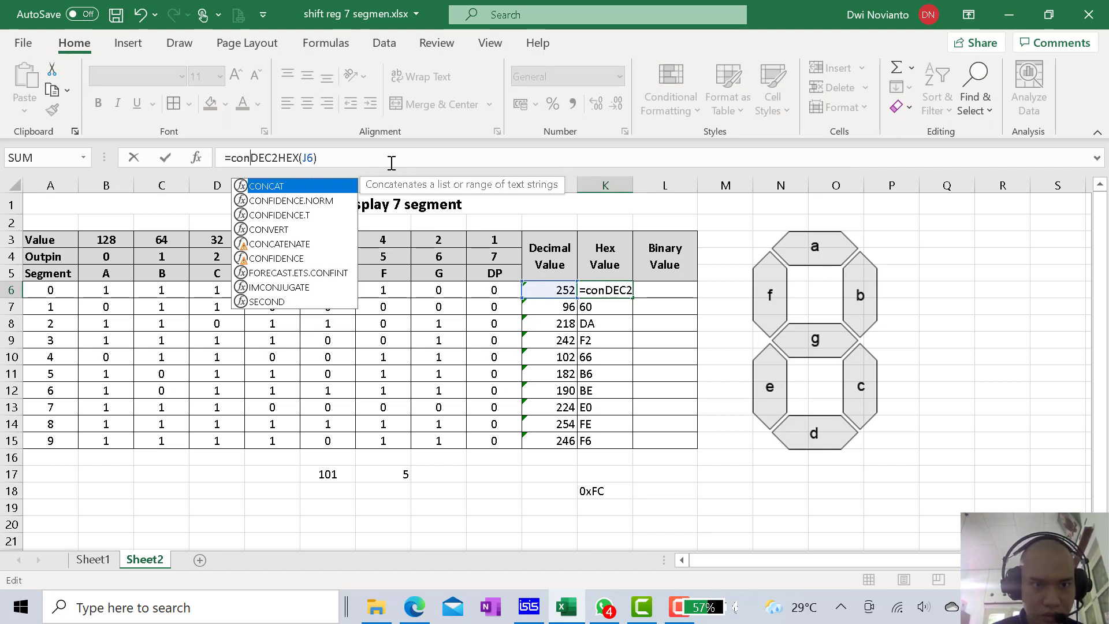
text(co)
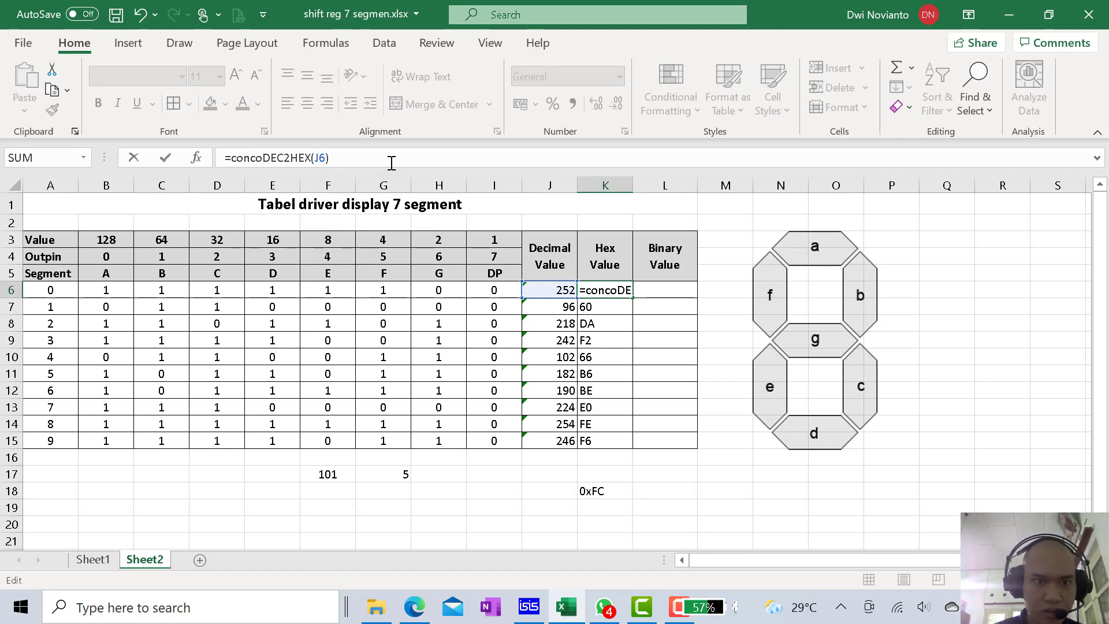
key(BackSpace)
key(BackSpace)
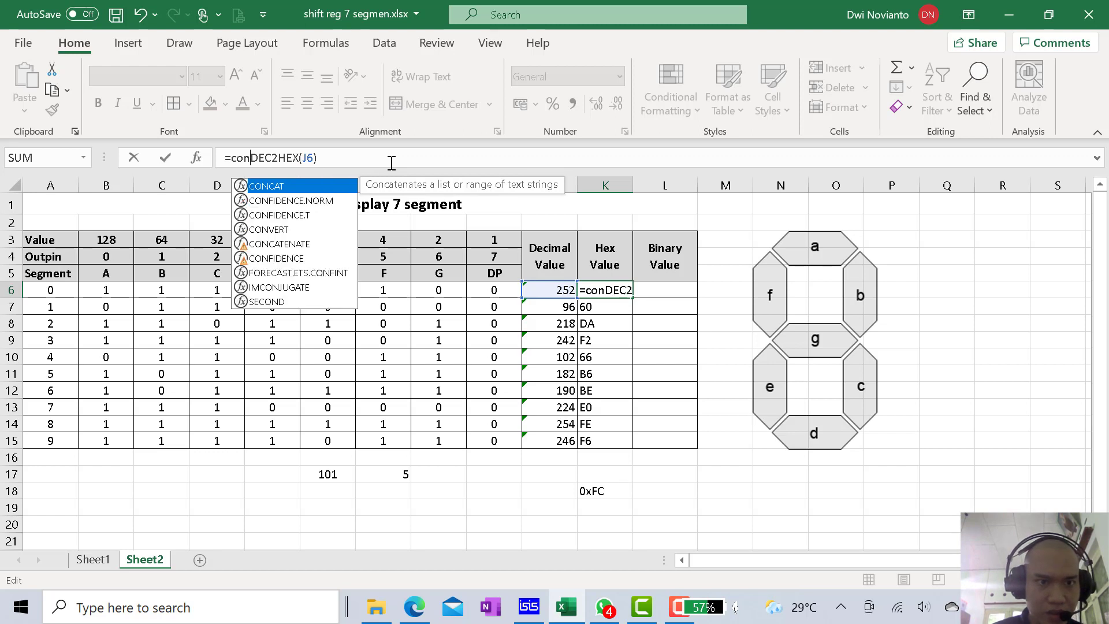
text(c)
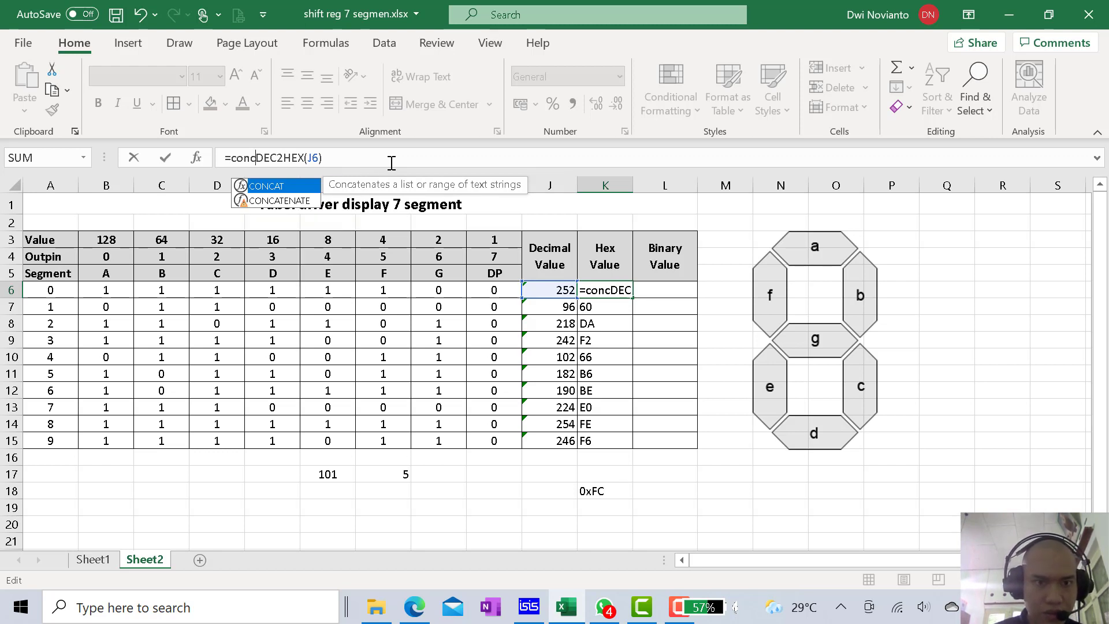
text(a)
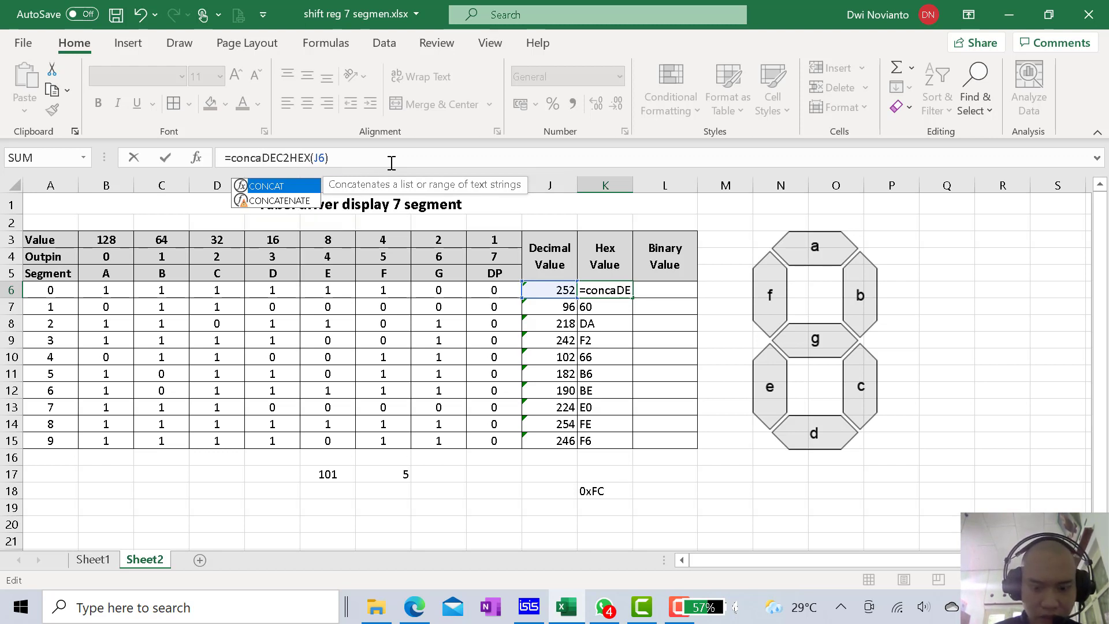
text(te)
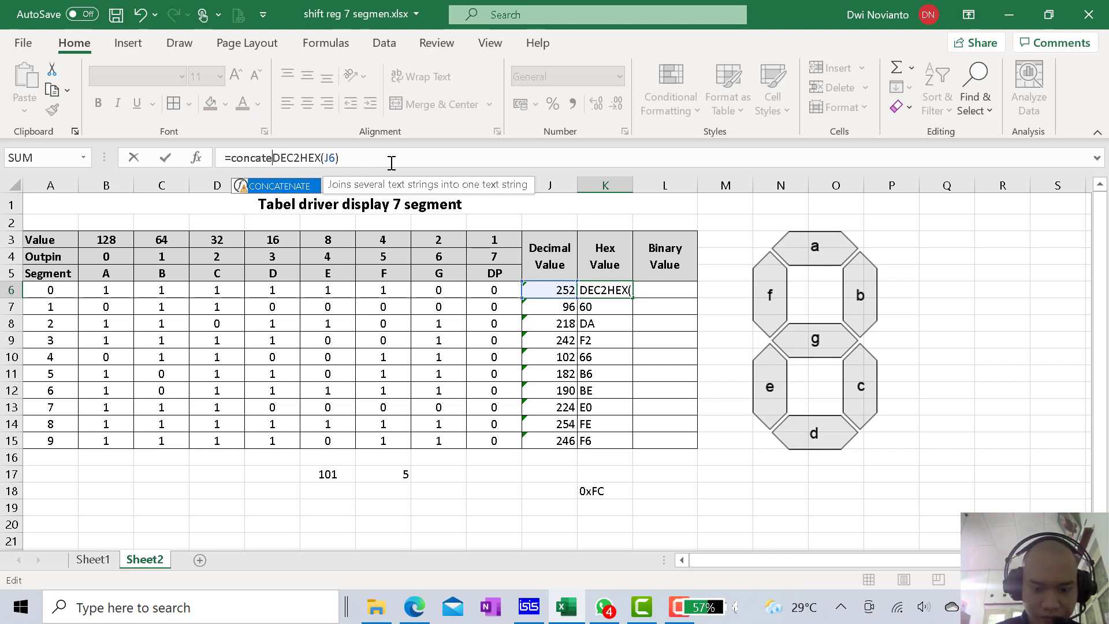
text(na)
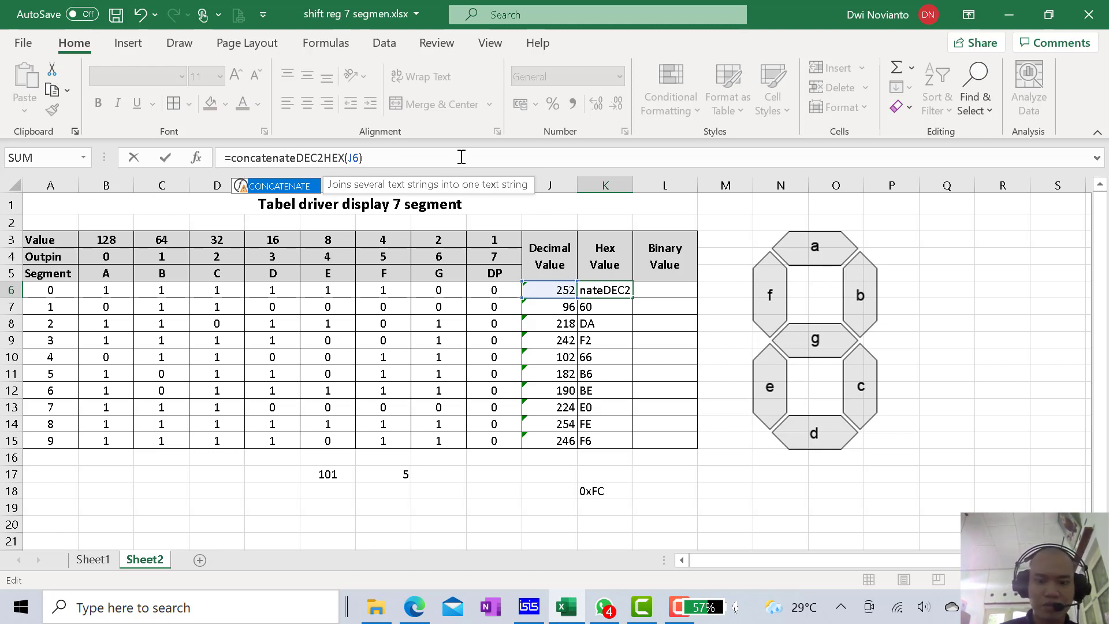
text(()
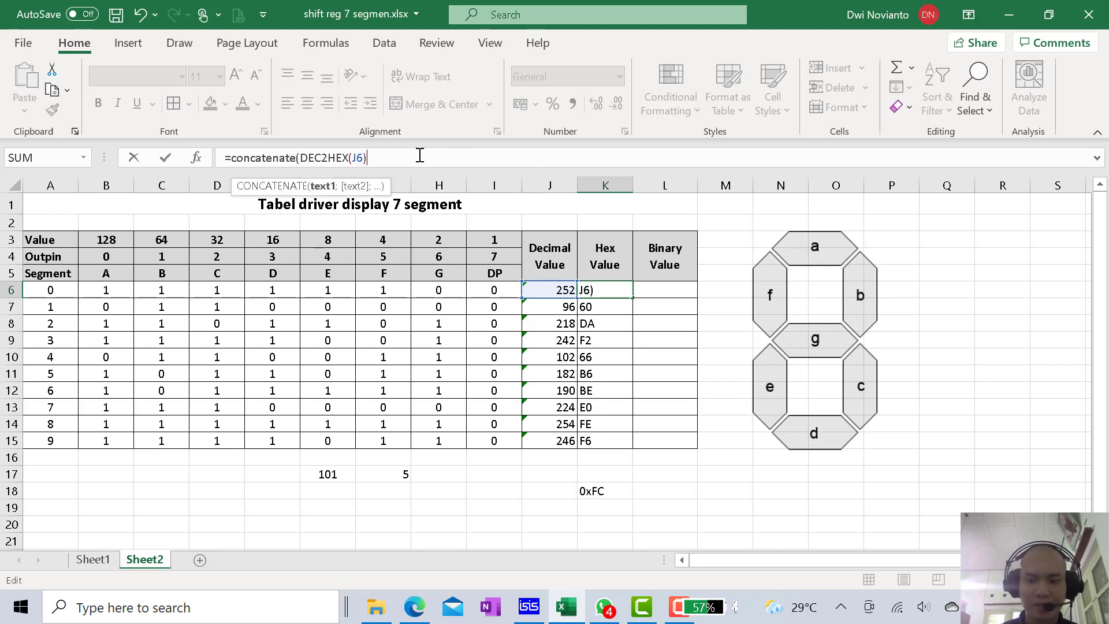
text(DEC2HEX(J6)))
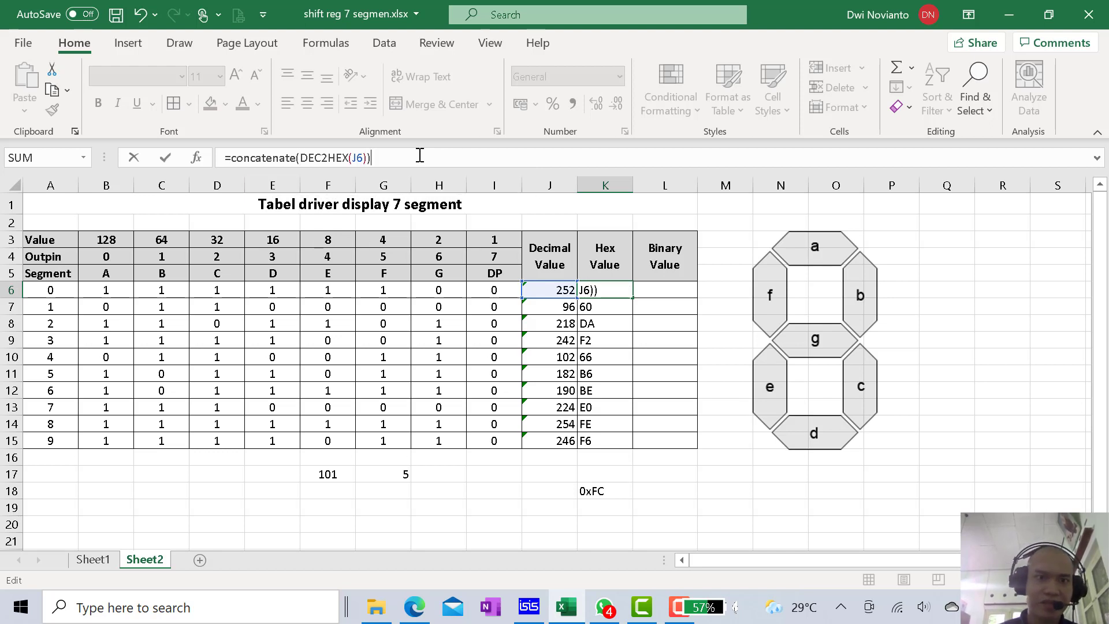
- Add "0x" as the first CONCATENATE argument in K6 and fill the formula down to K15
click(300, 158)
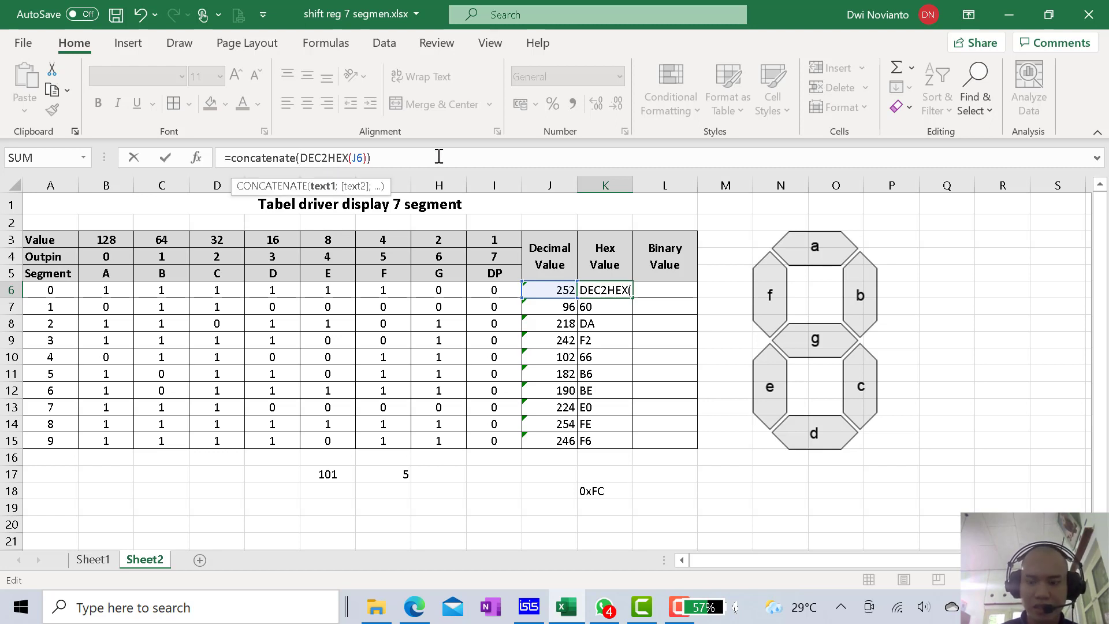
text(")
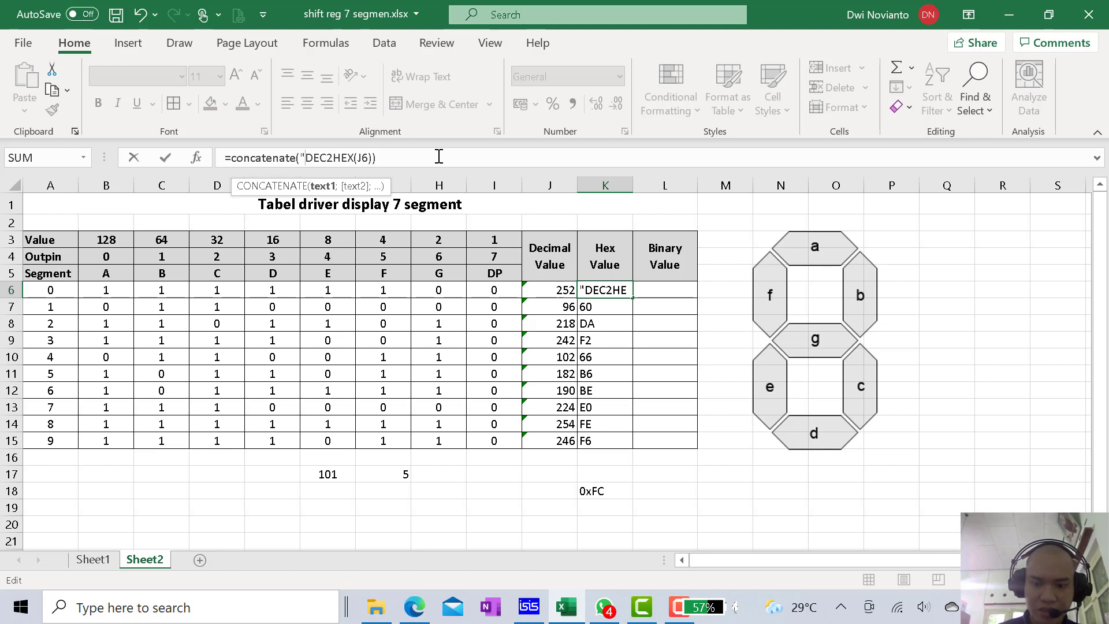
text(0x)
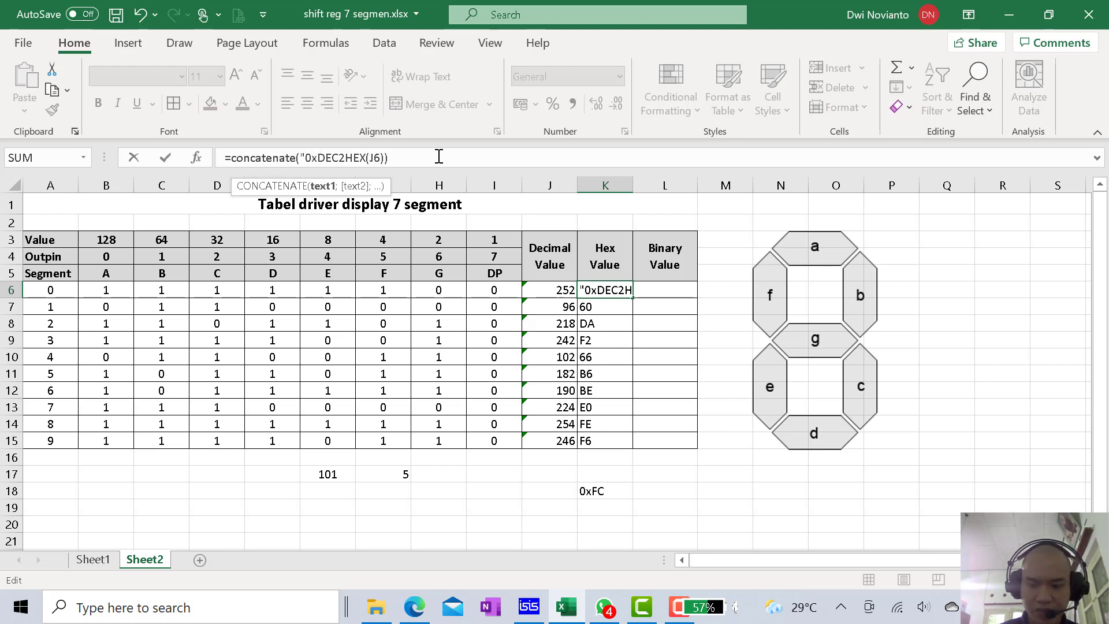
text(")
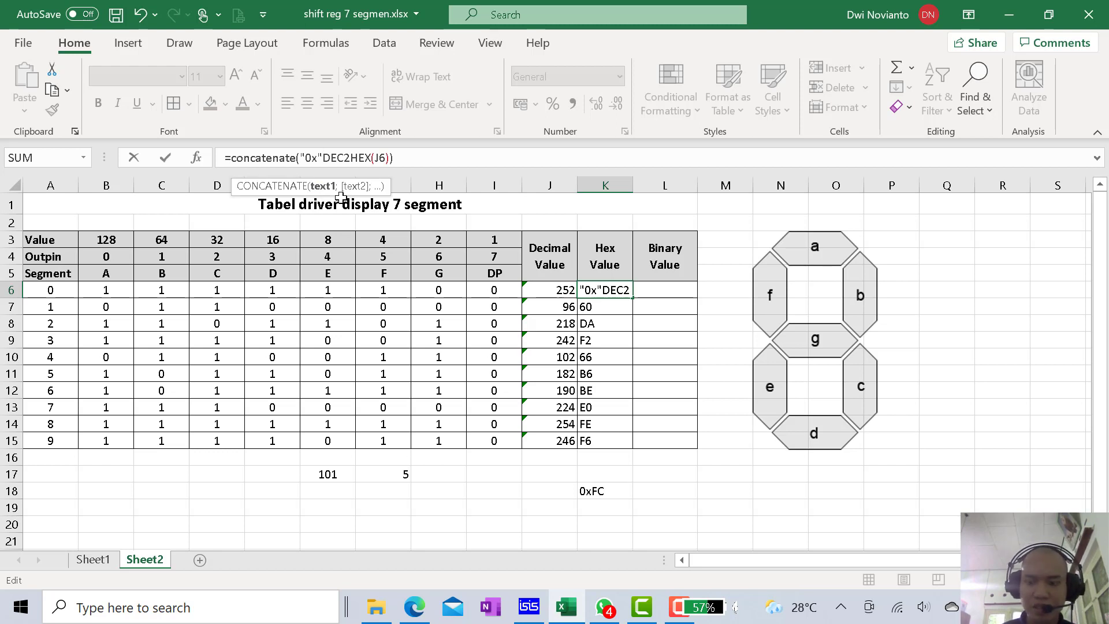
text(;)
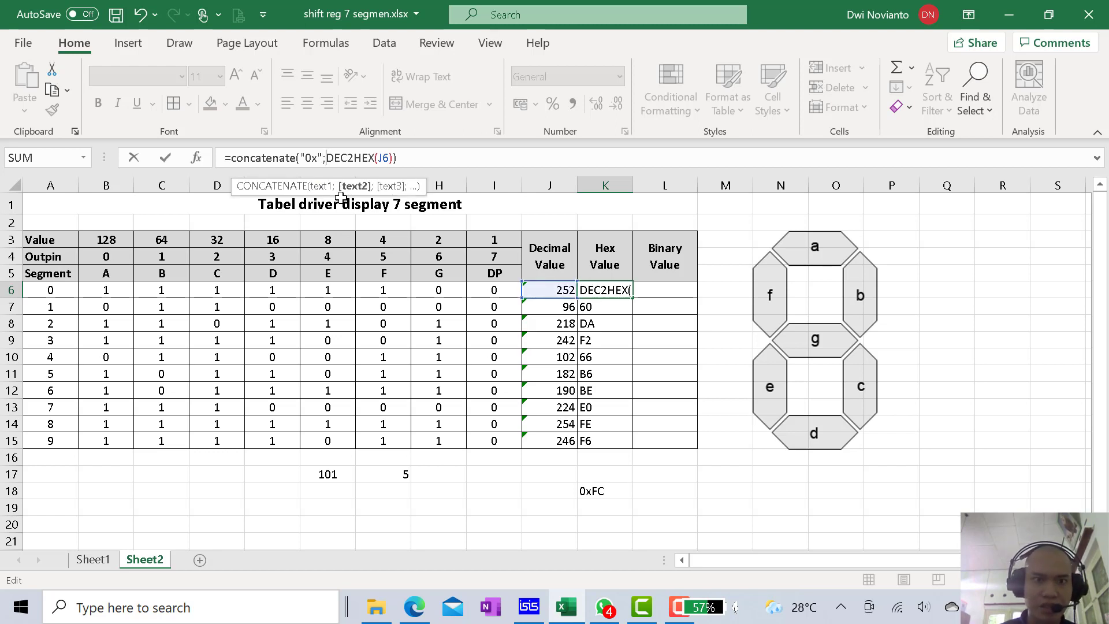
click(413, 157)
key(Return)
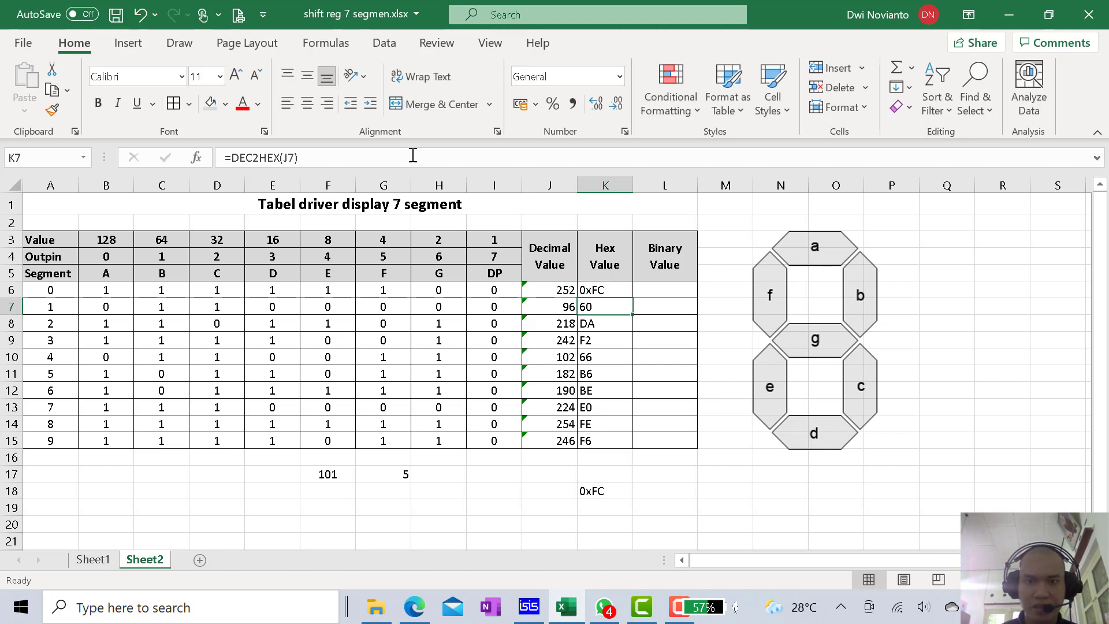
click(616, 293)
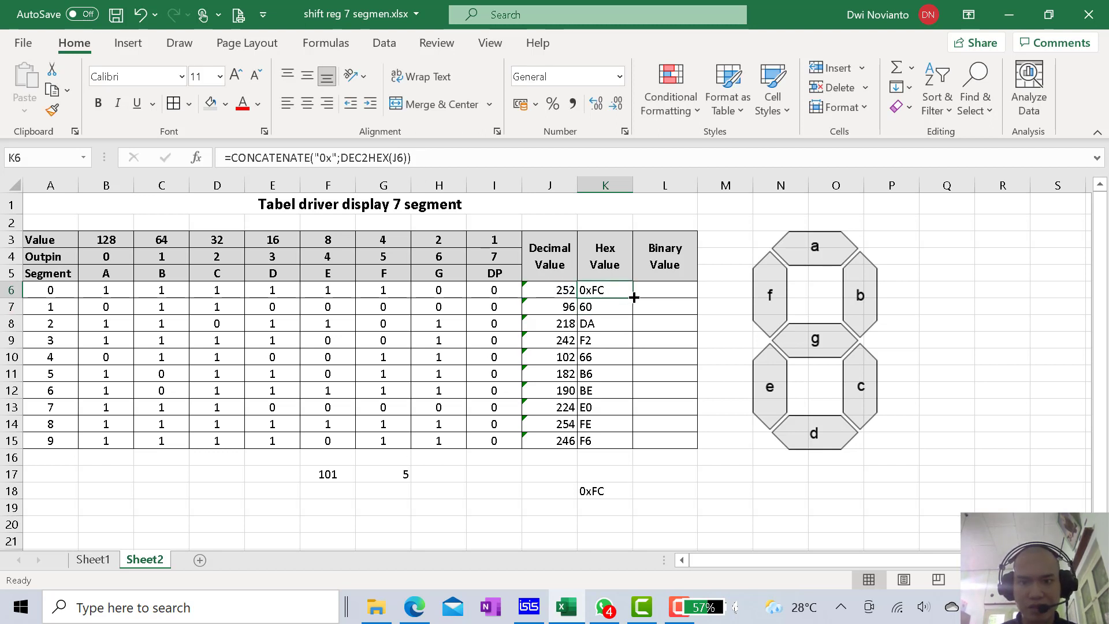
drag(634, 297, 643, 442)
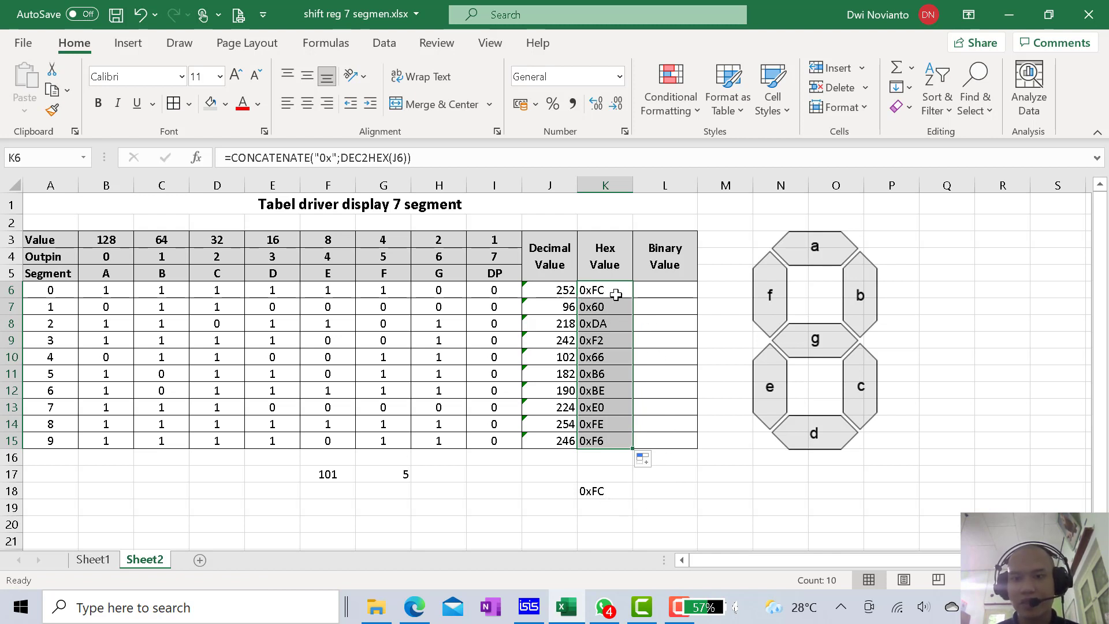
- Convert digit 0's decimal value to binary in L6 with =dec2bin(J6)
click(666, 291)
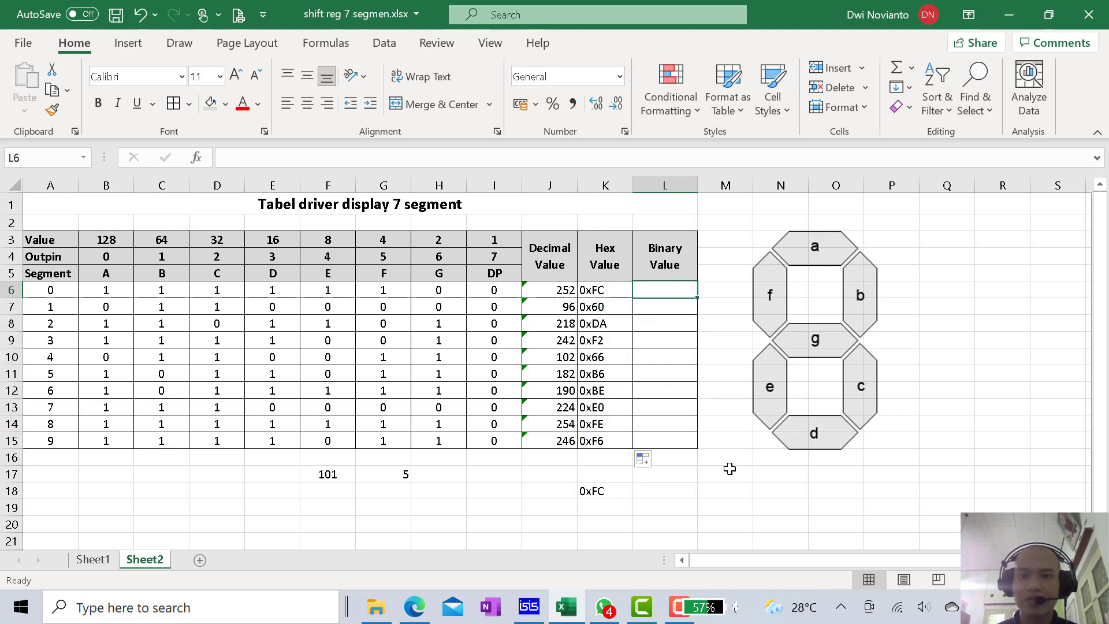
text(=)
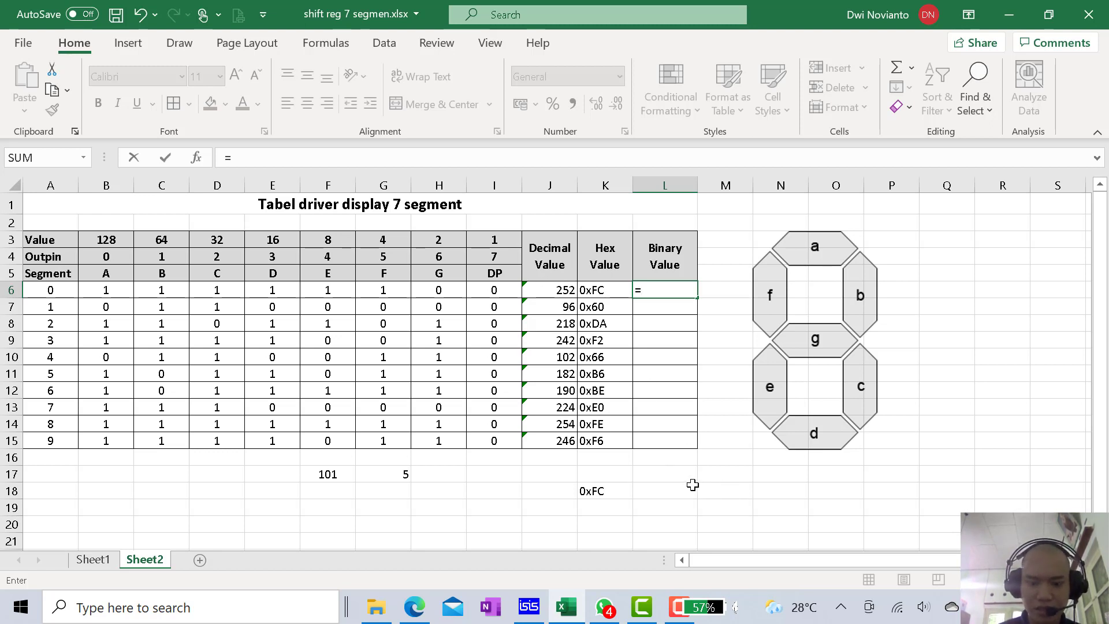
text(de)
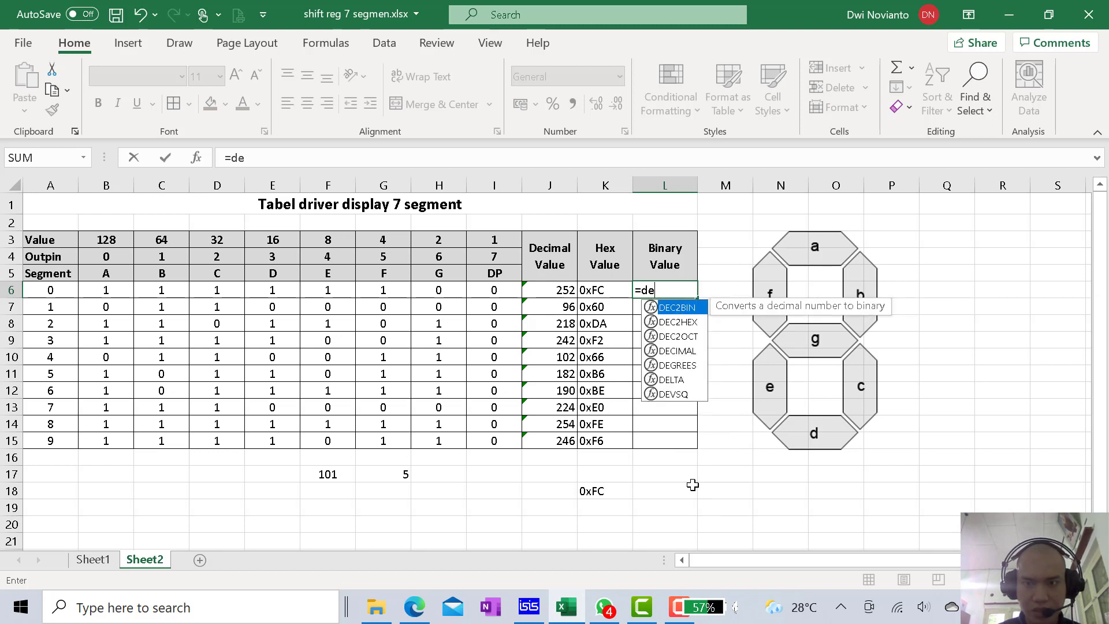
text(c)
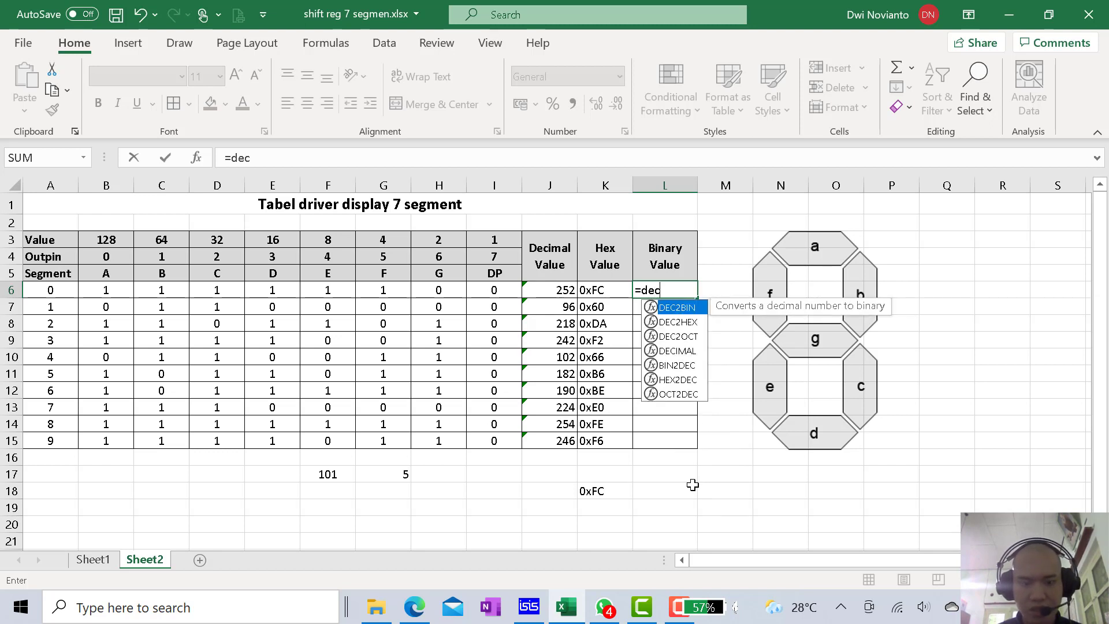
text(2bin)
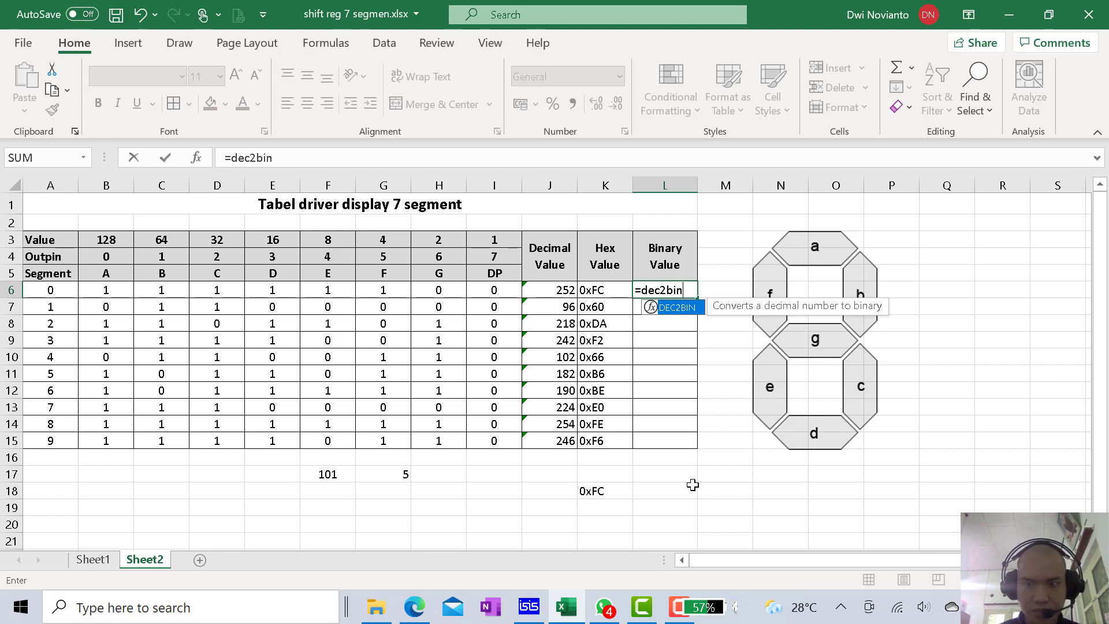
text(()
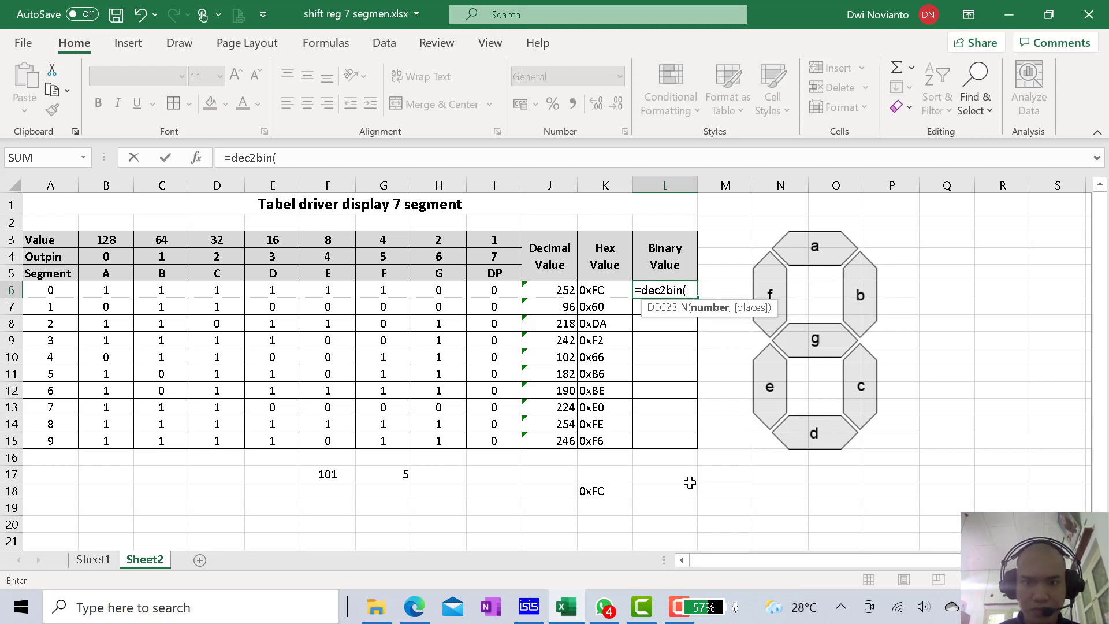
click(557, 290)
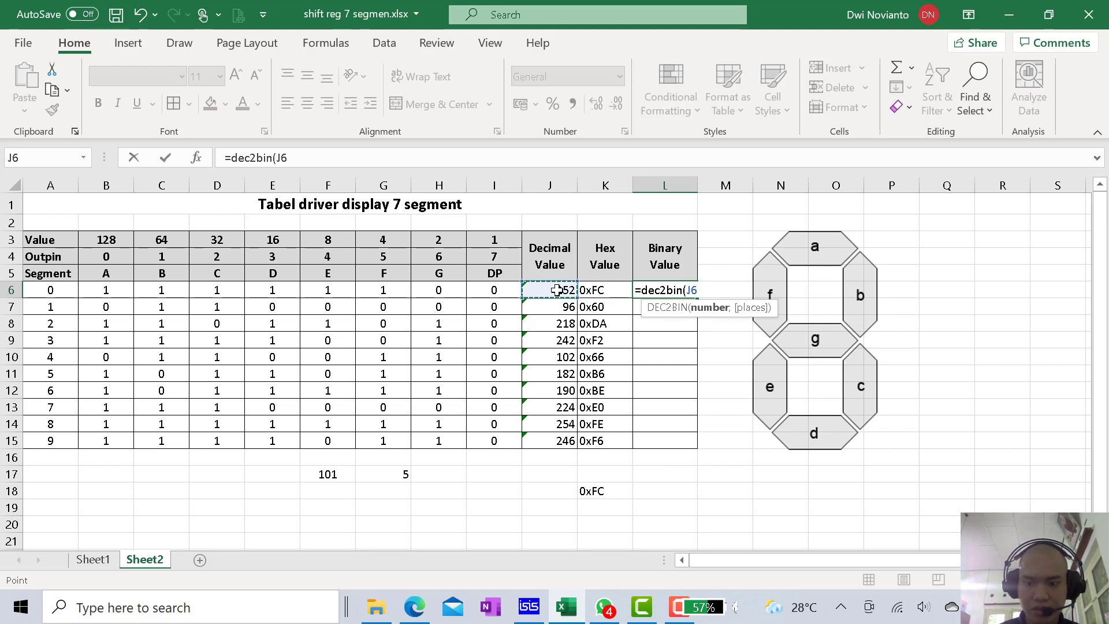
text())
key(ctrl+Return)
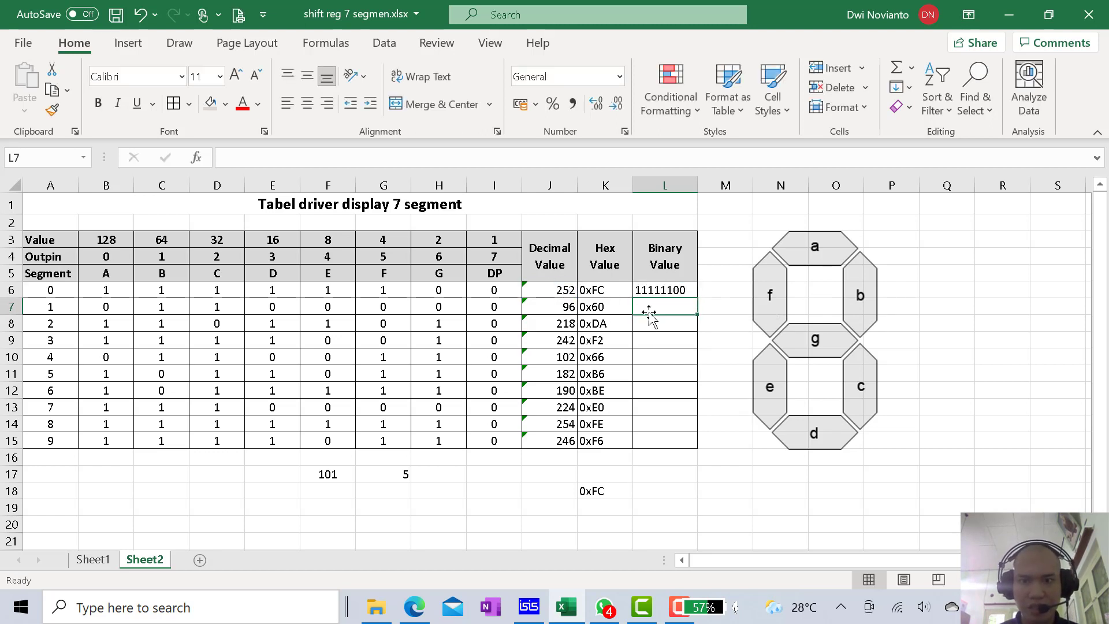
- Compare L6 with digit 0's segment bits in B6:I6 and fill the DEC2BIN formula down to L15
click(658, 292)
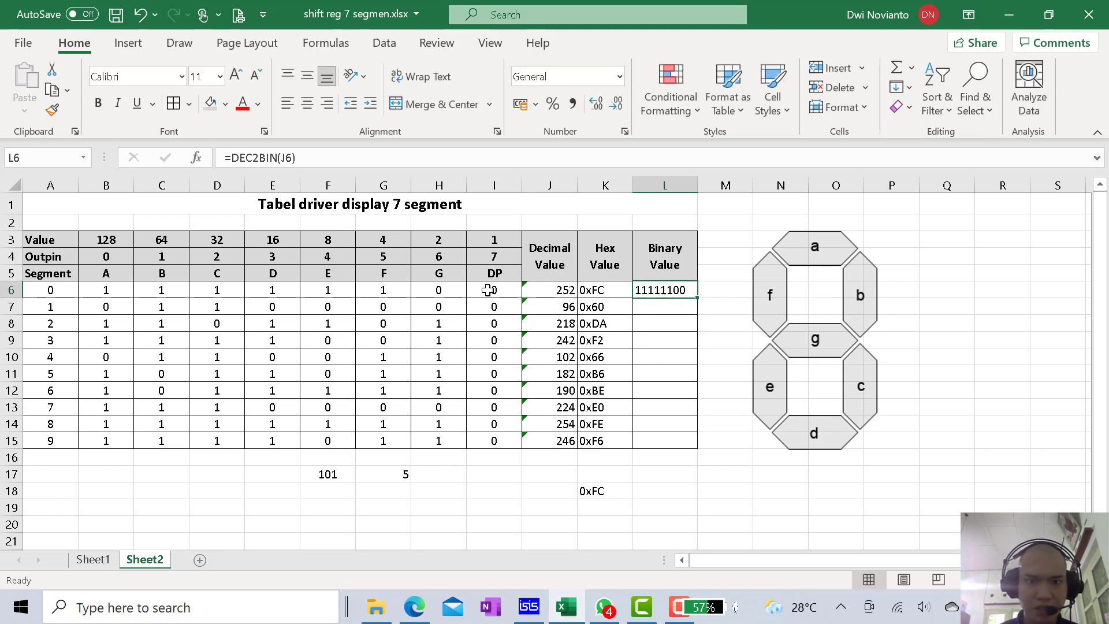
drag(488, 291, 92, 280)
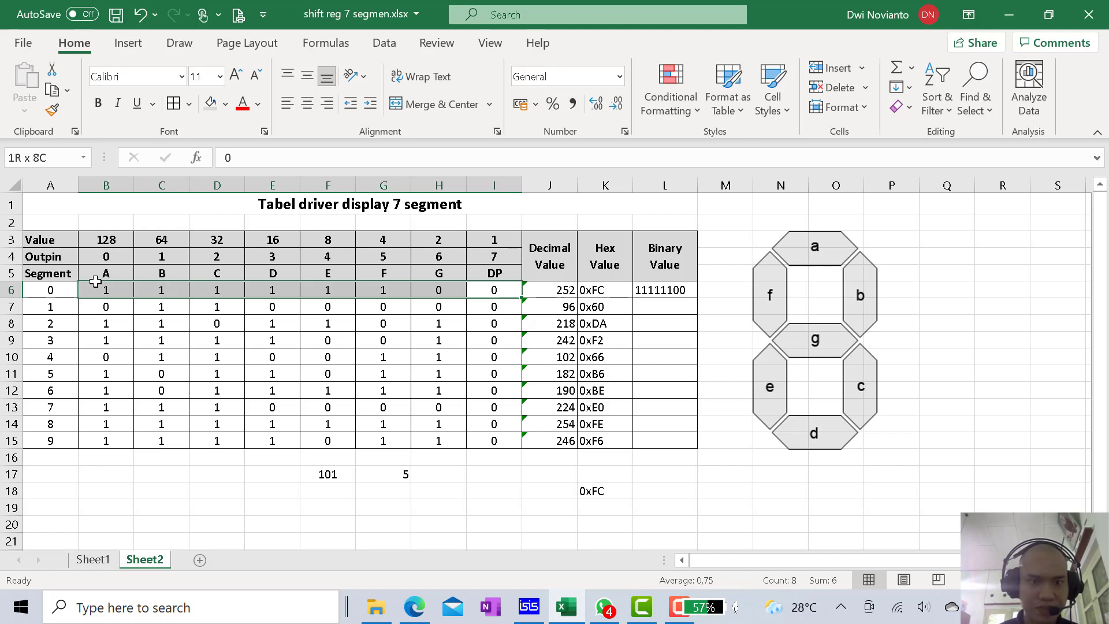
click(312, 324)
click(685, 292)
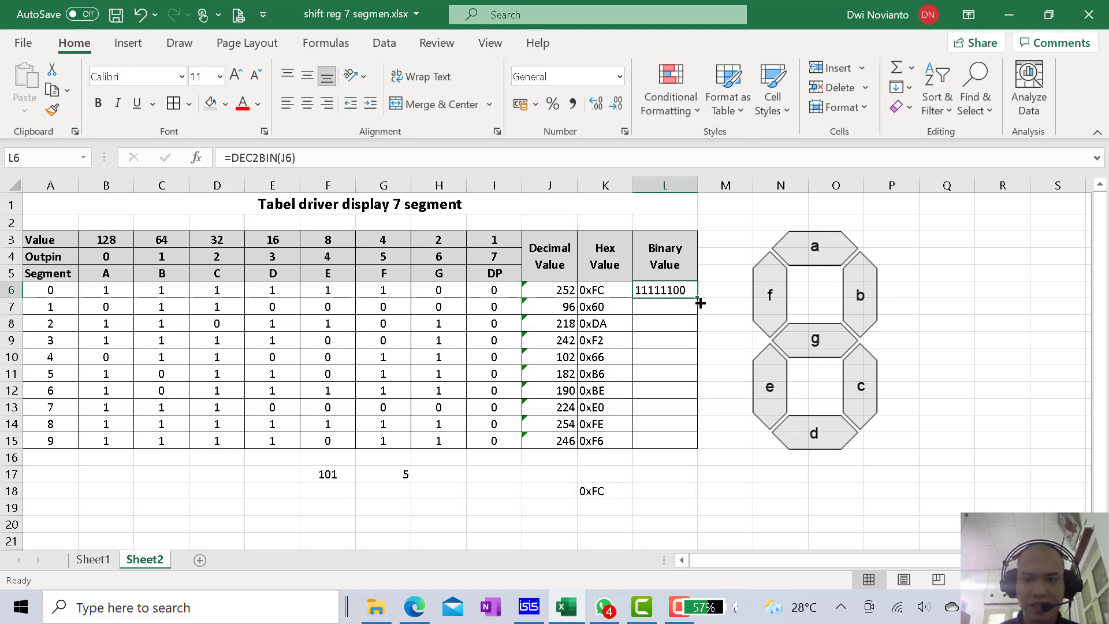
drag(699, 301, 703, 449)
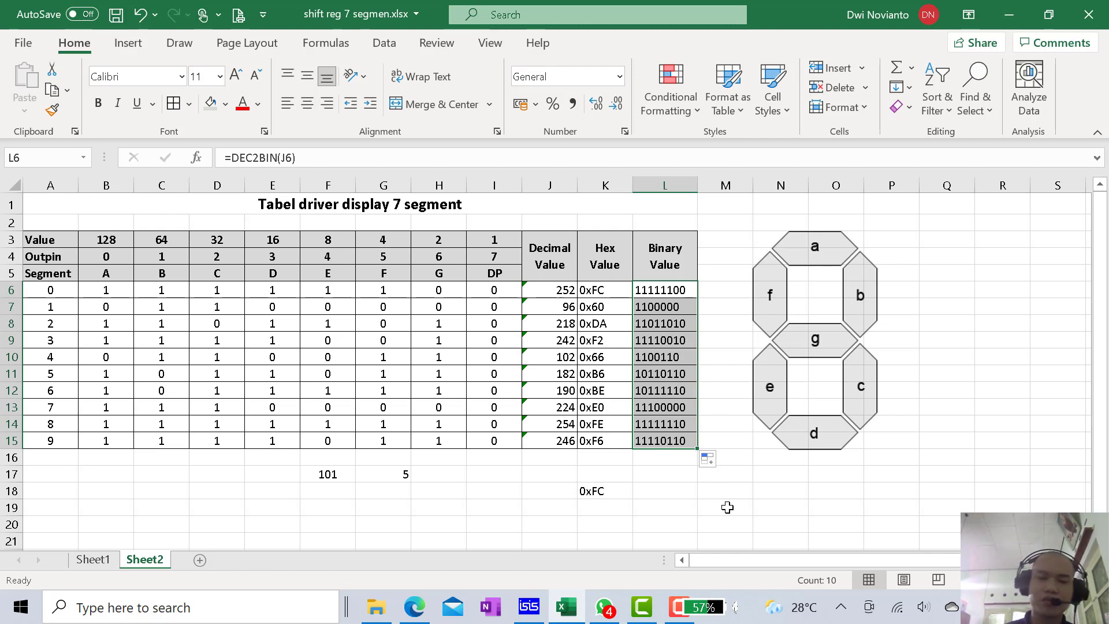
click(728, 508)
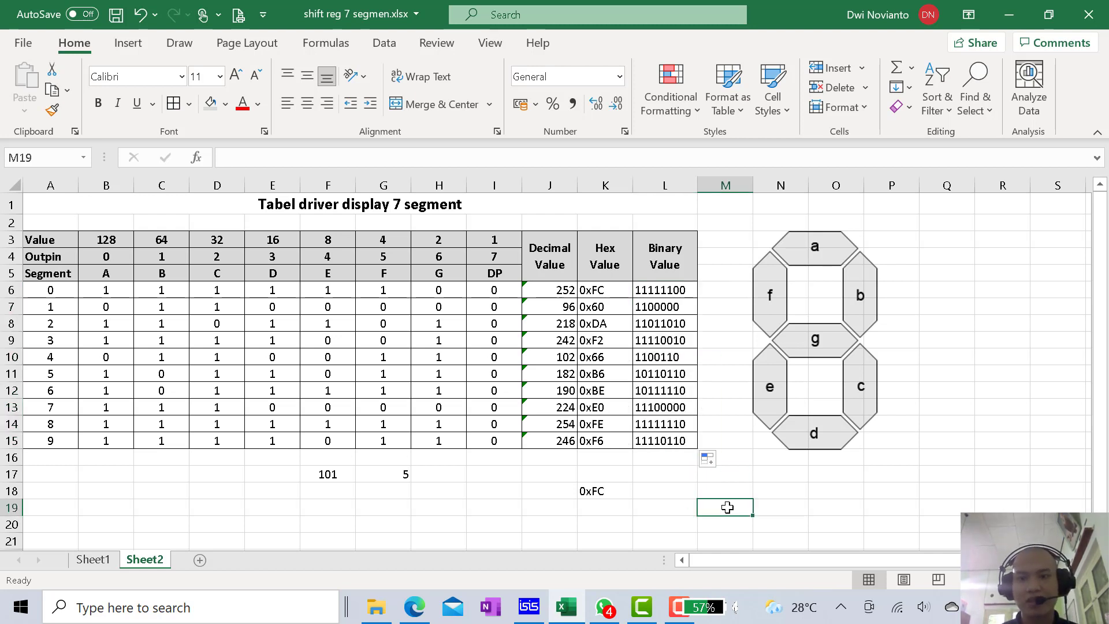
- Wrap digit 0's DEC2BIN(J6) formula in L6 in a CONCATENATE function
click(655, 289)
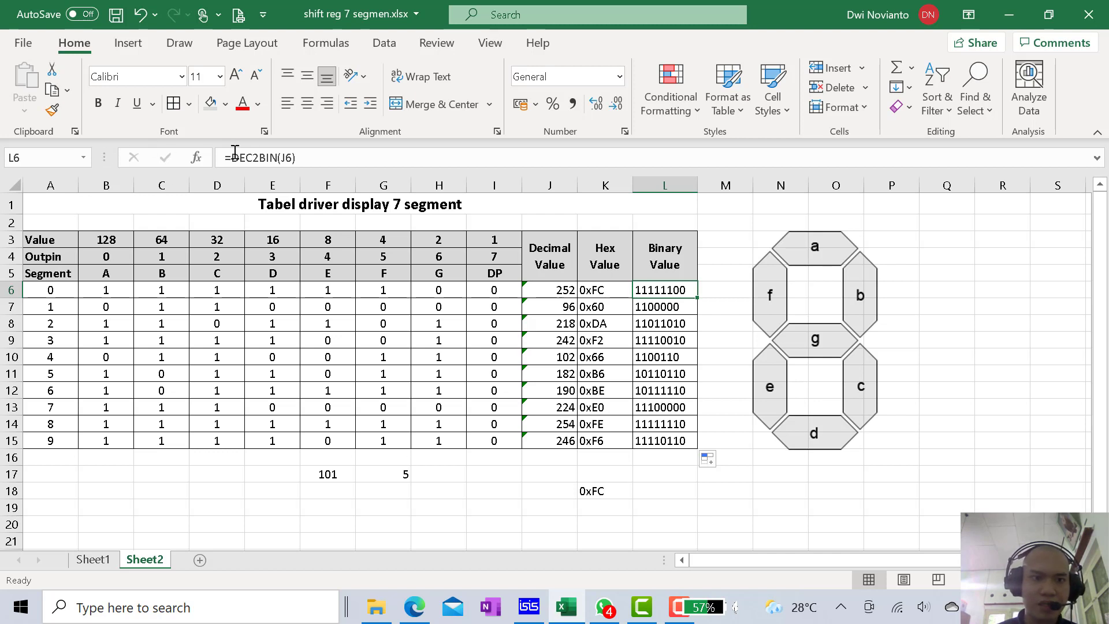
click(334, 157)
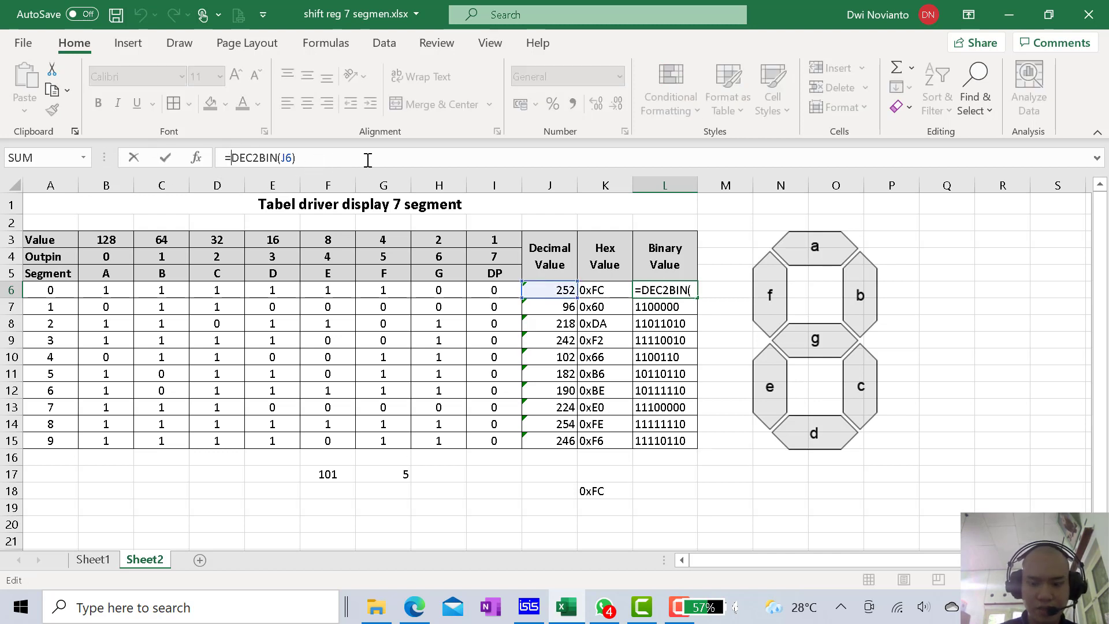
text(co)
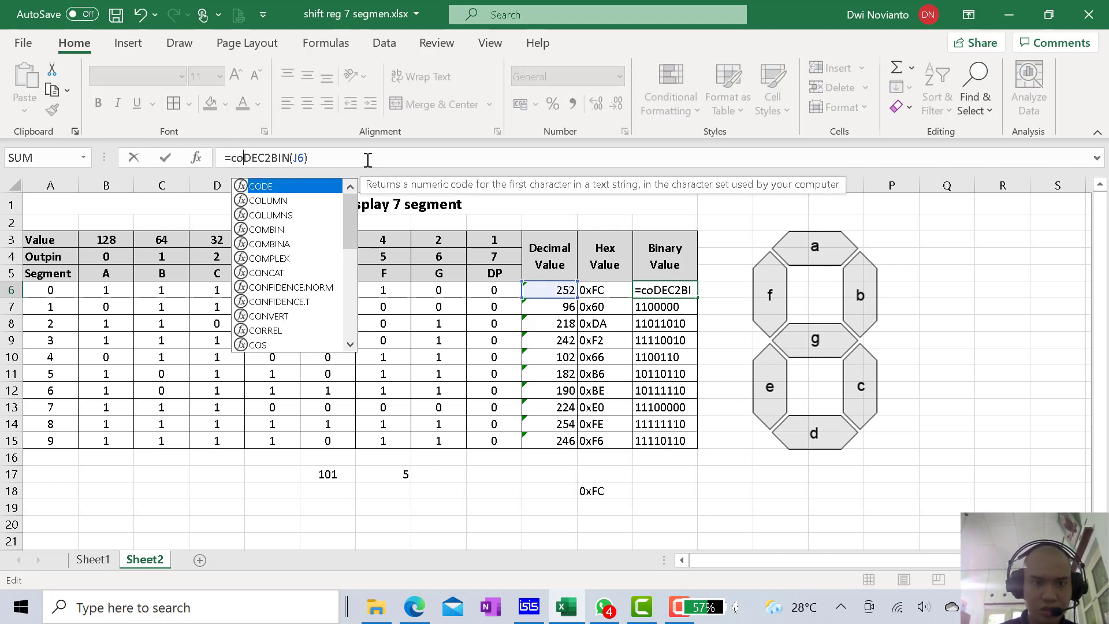
text(n)
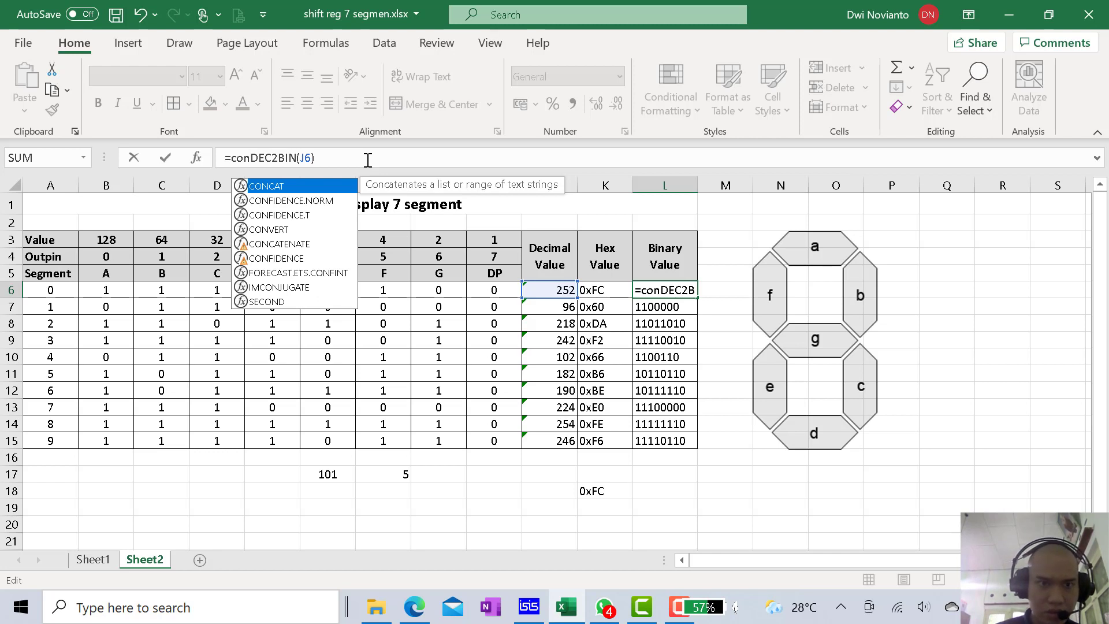
text(ca)
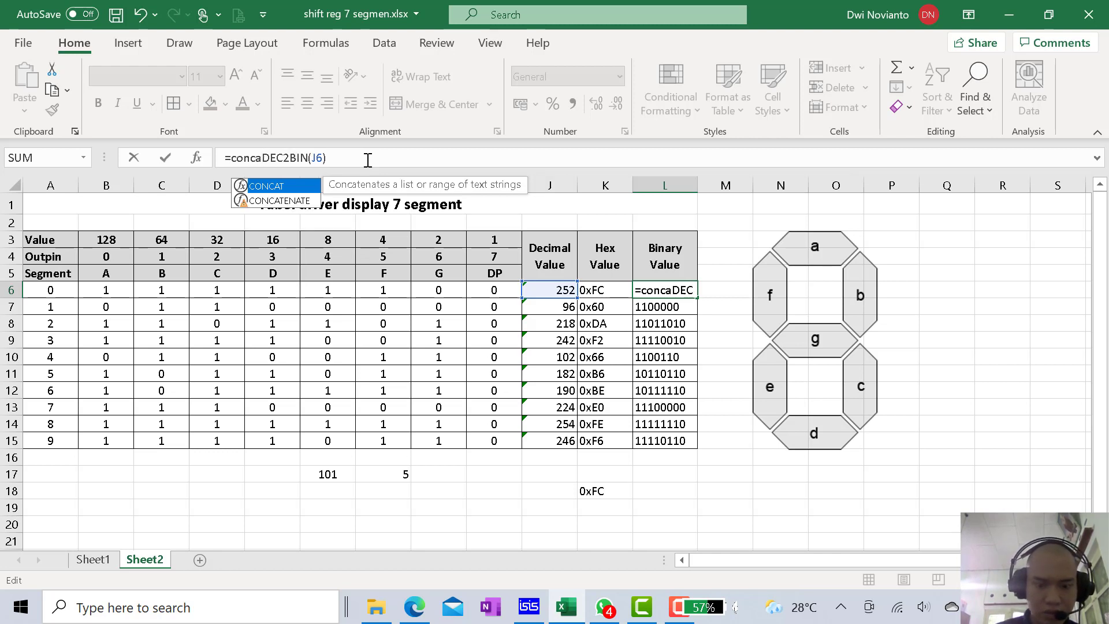
text(tenate)
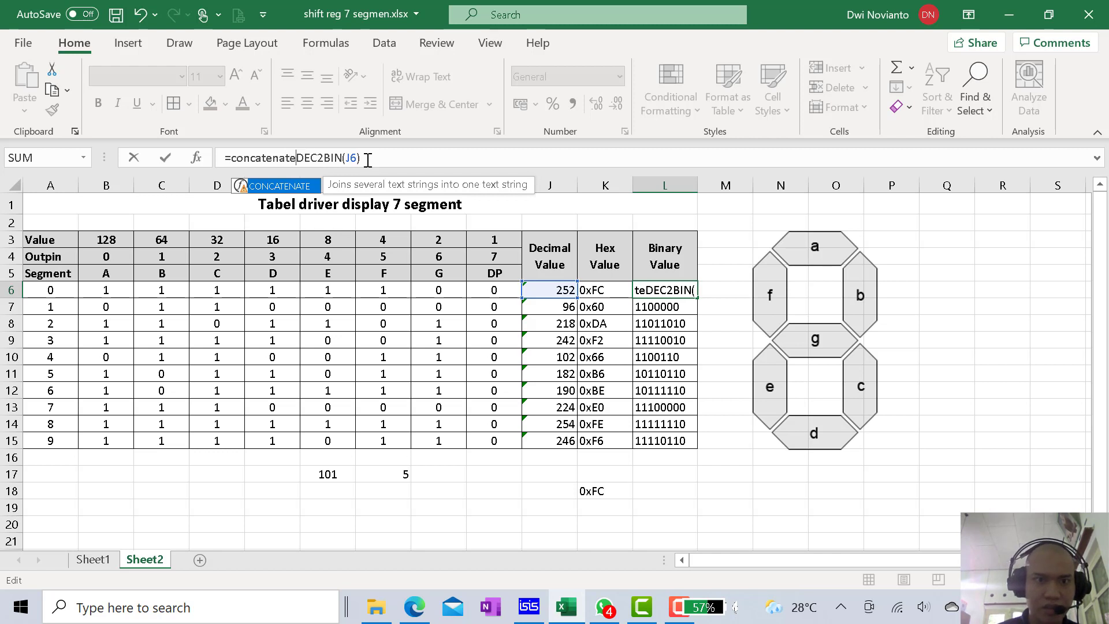
text(()
click(370, 159)
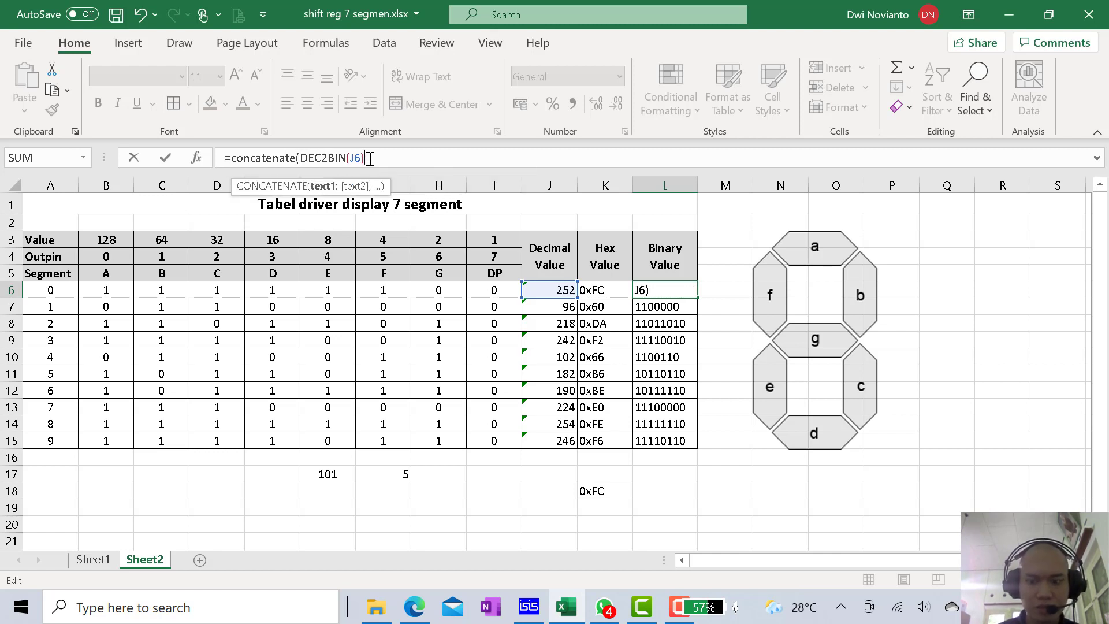
text())
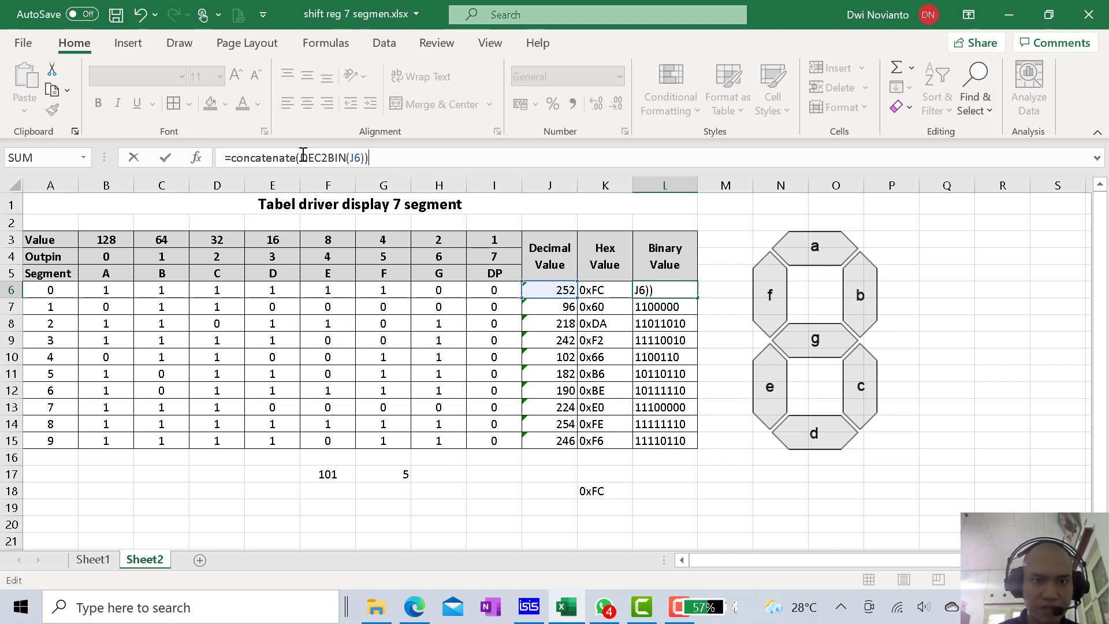
- Add "B" as the first CONCATENATE argument in L6 and fill the formula down to L15
click(301, 157)
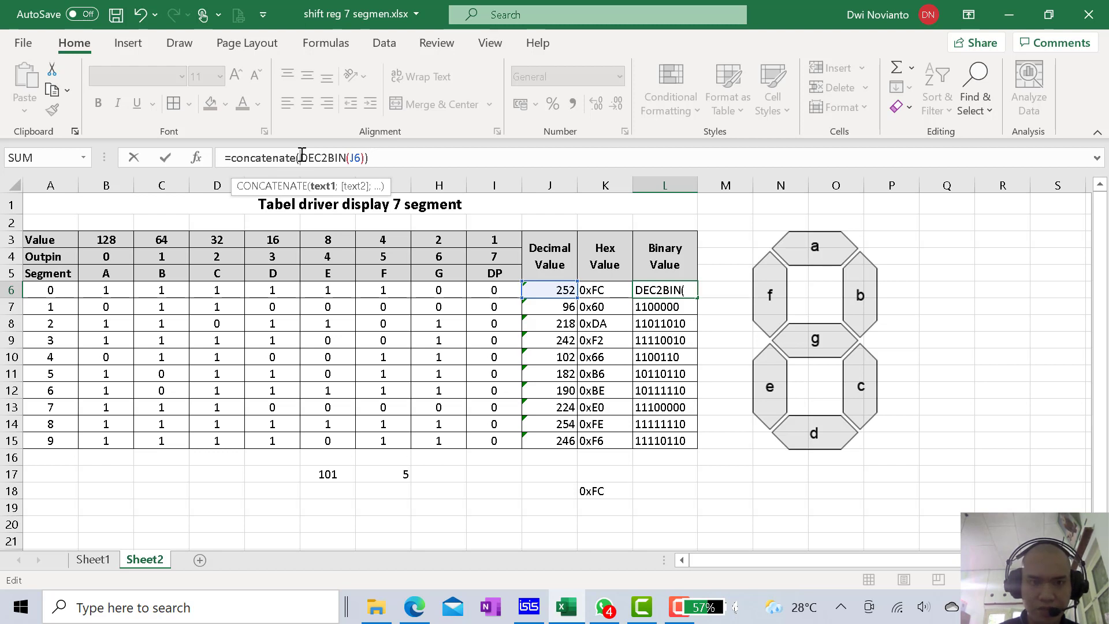
text(")
text(B")
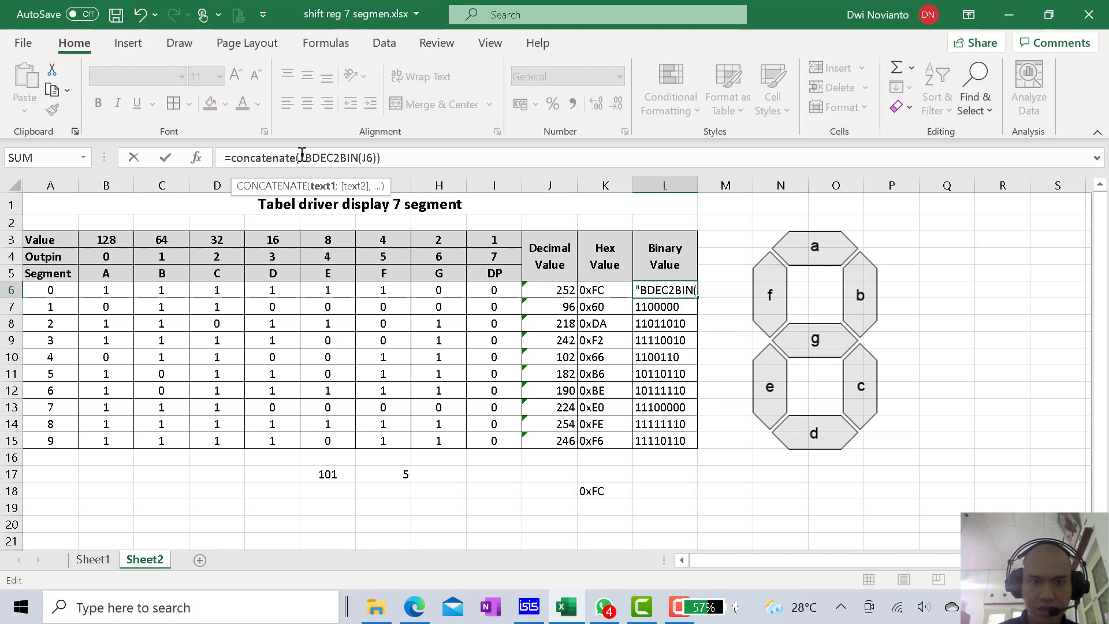
text(;)
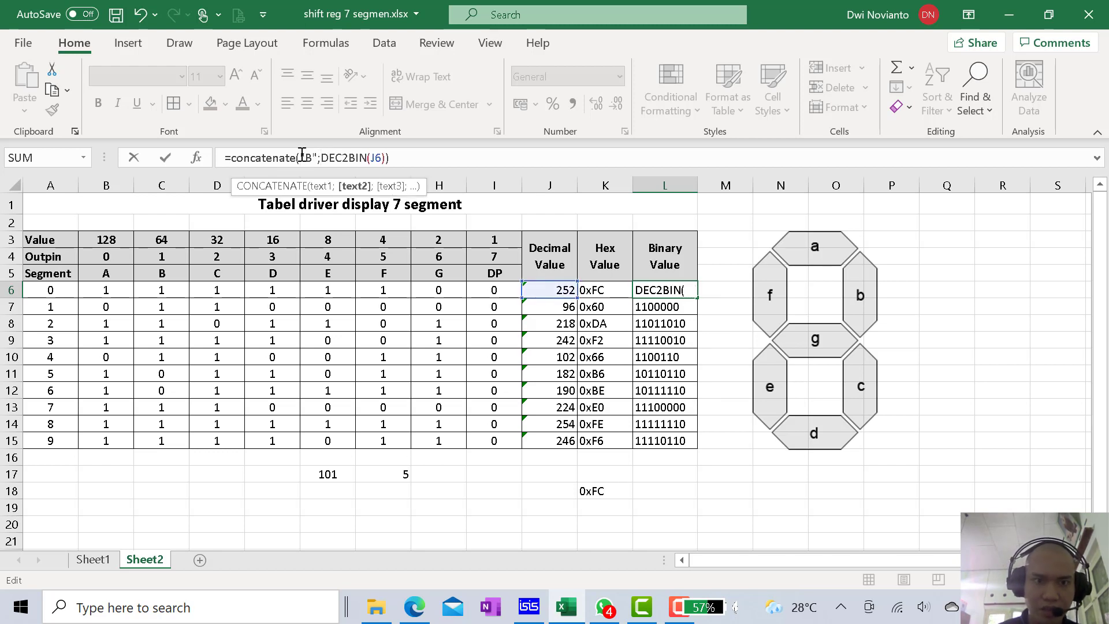
click(405, 158)
key(Return)
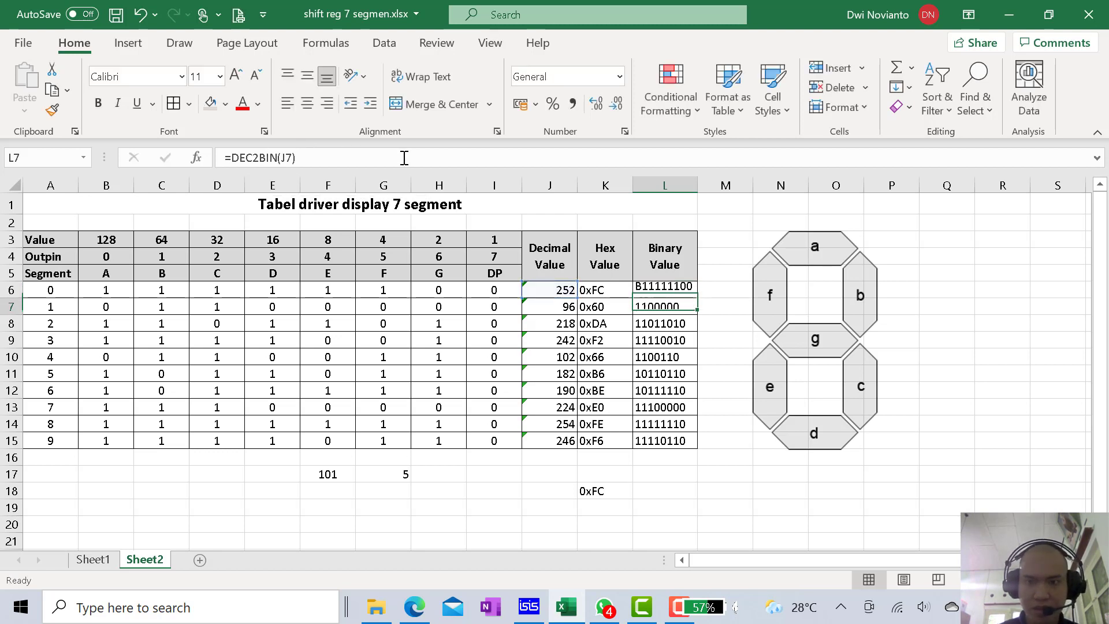
click(643, 291)
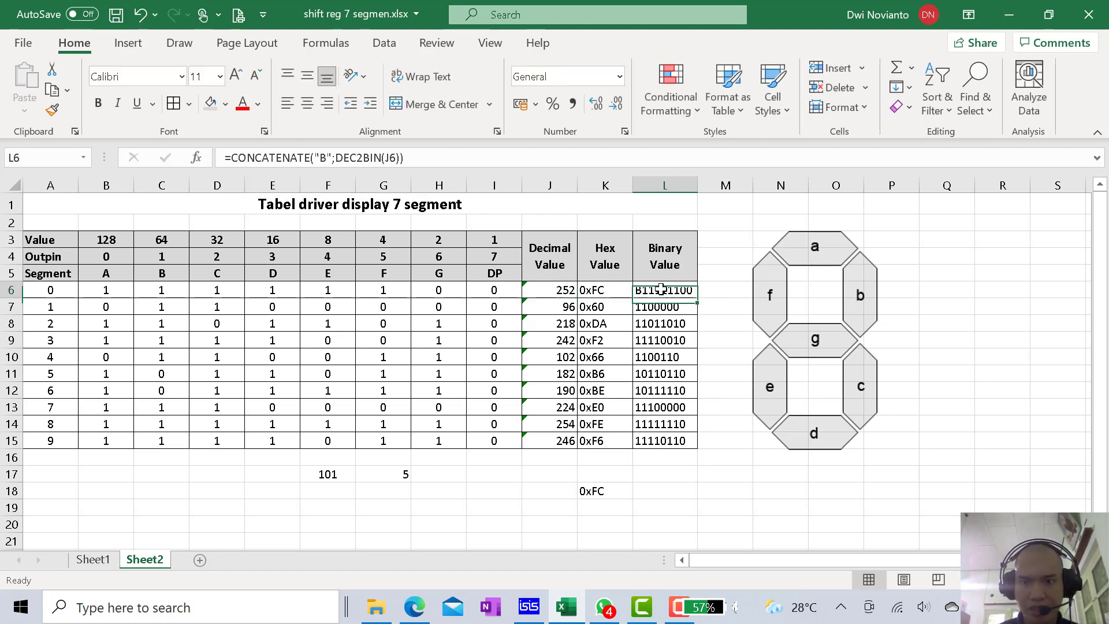
drag(698, 300, 695, 444)
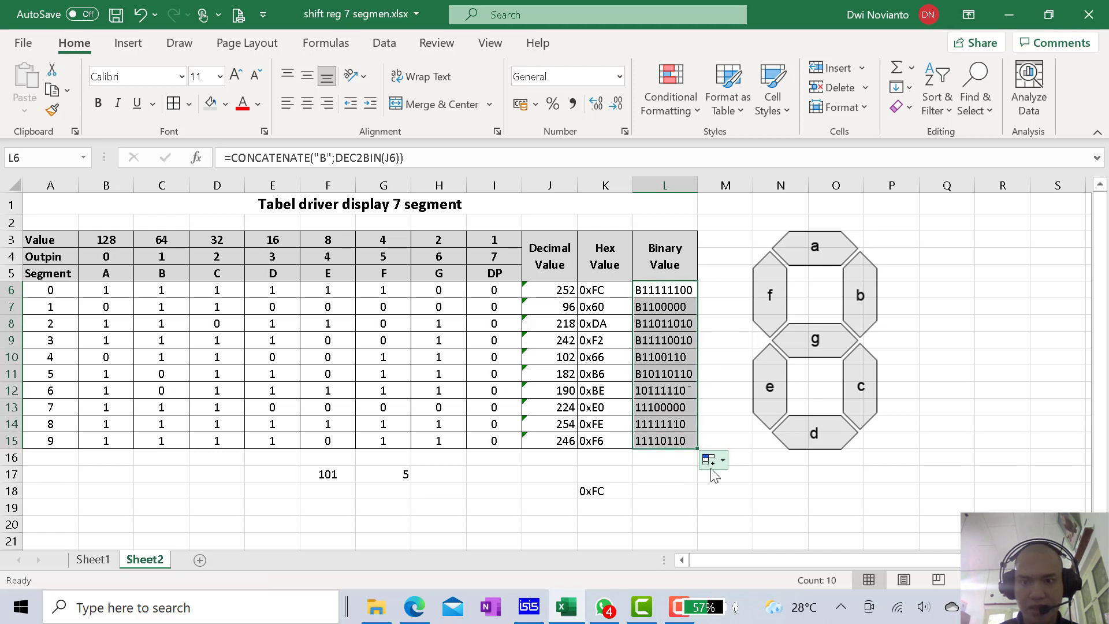
click(661, 494)
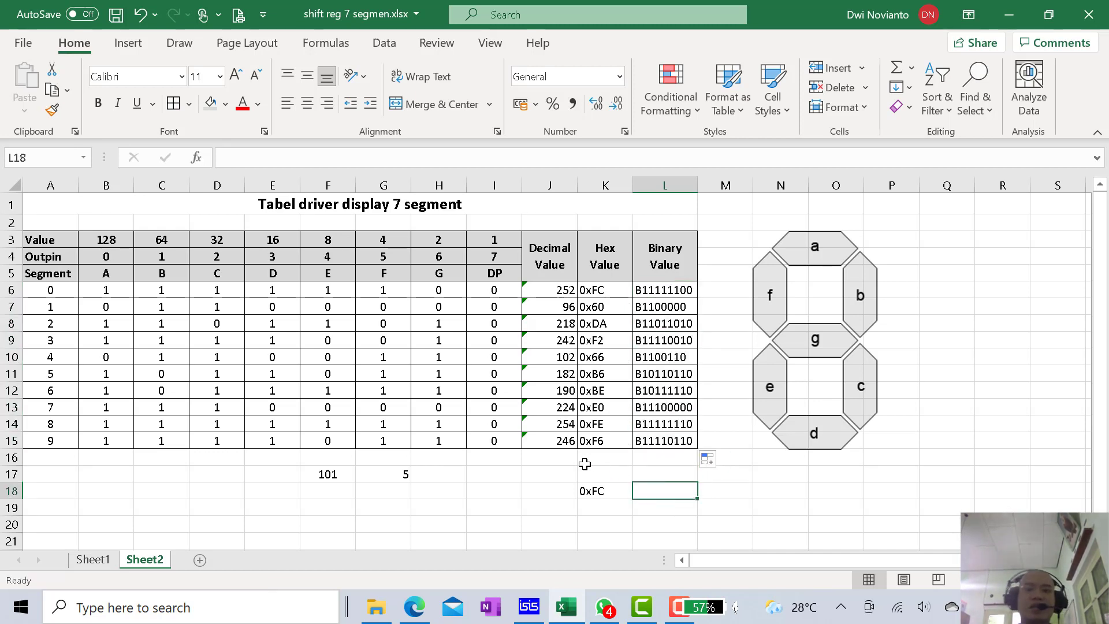